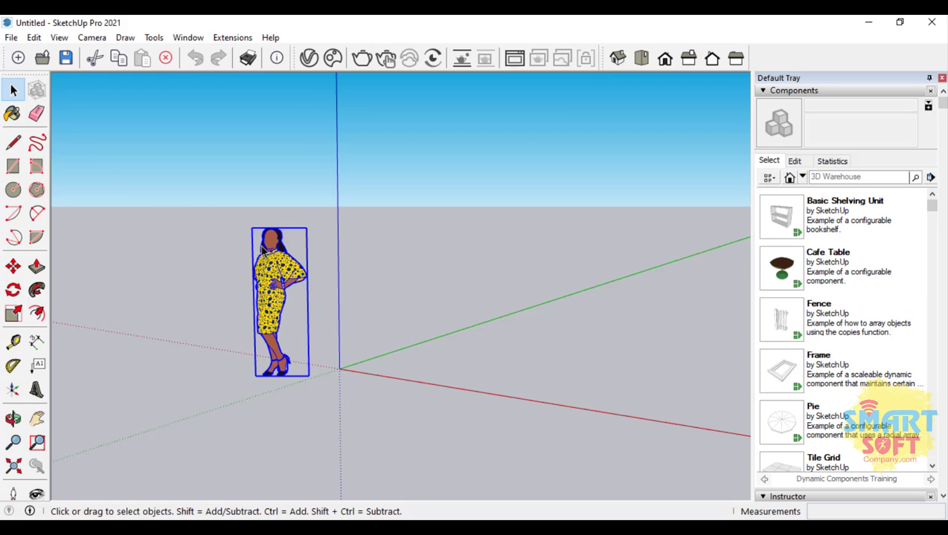
Select everything in the model with Select All, and clear the selection
click(35, 38)
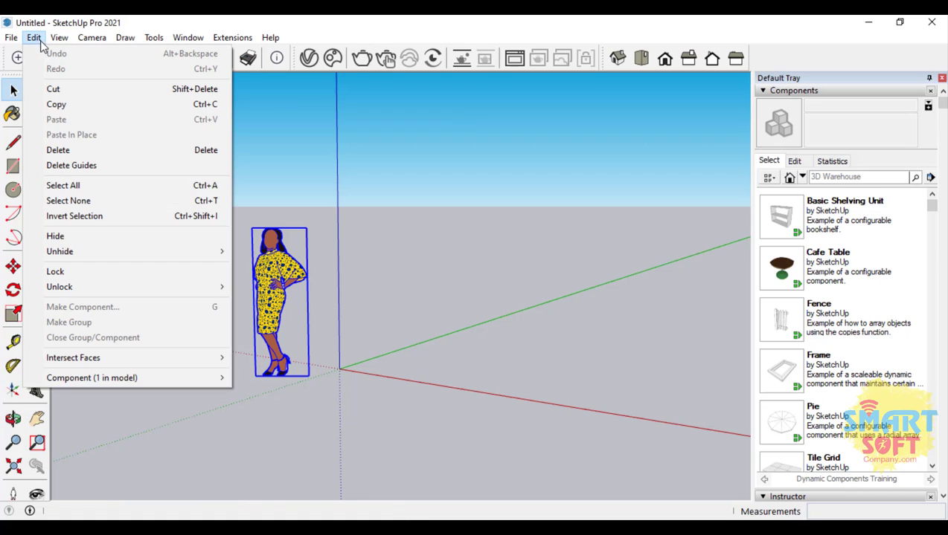
click(83, 190)
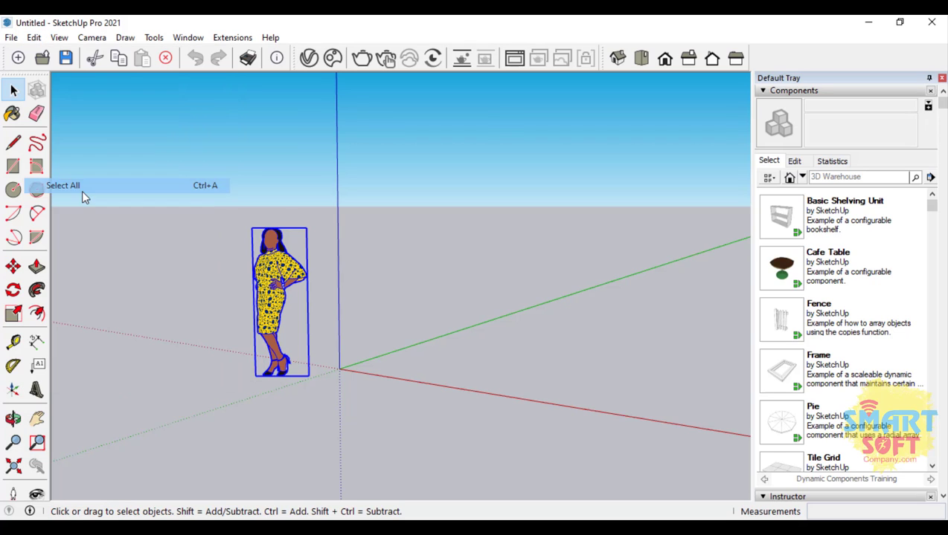
click(387, 250)
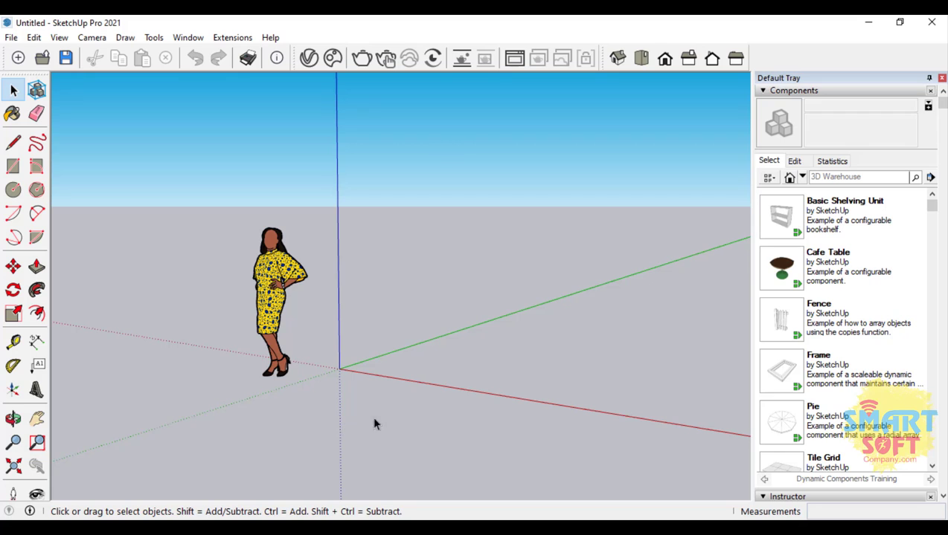
Draw three separate rectangles on the ground around the origin, the second about 7'2" by 4'9" and the third about 6'8" by 4'10"
scroll(209, 375, down, 3)
scroll(479, 367, up, 3)
scroll(480, 365, down, 2)
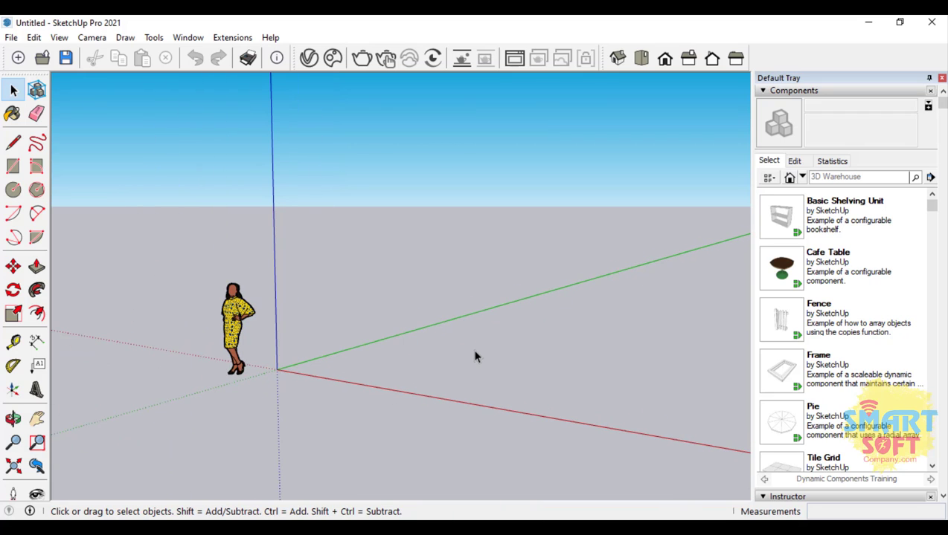
click(13, 167)
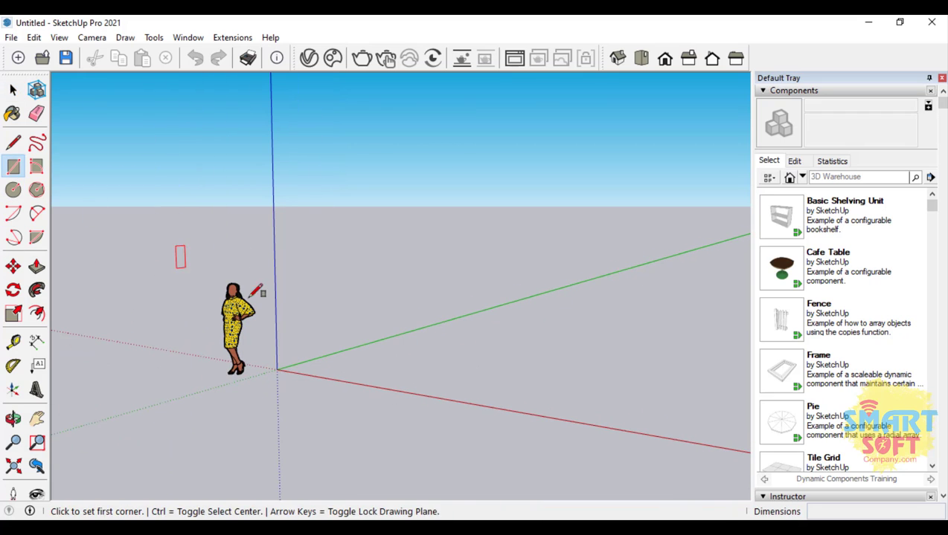
click(342, 327)
click(401, 360)
click(278, 378)
click(316, 423)
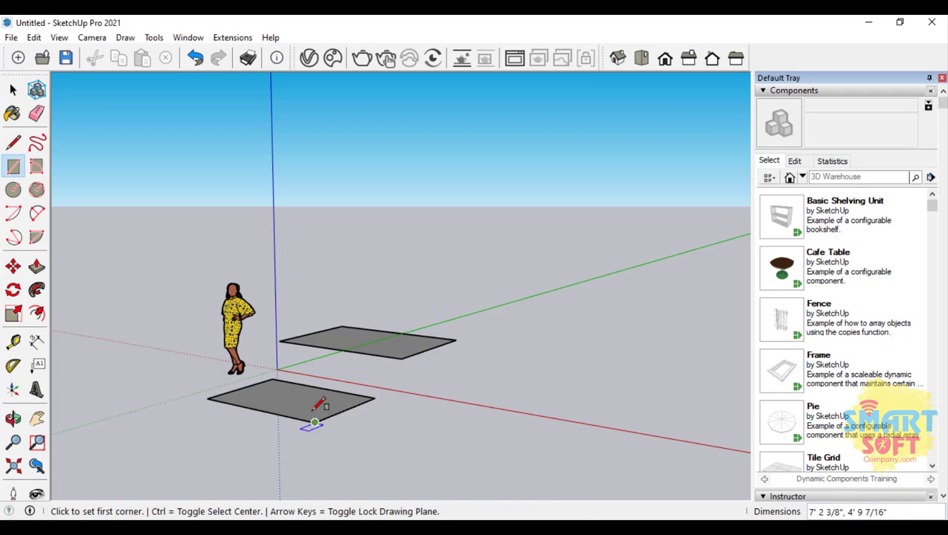
click(431, 391)
click(510, 440)
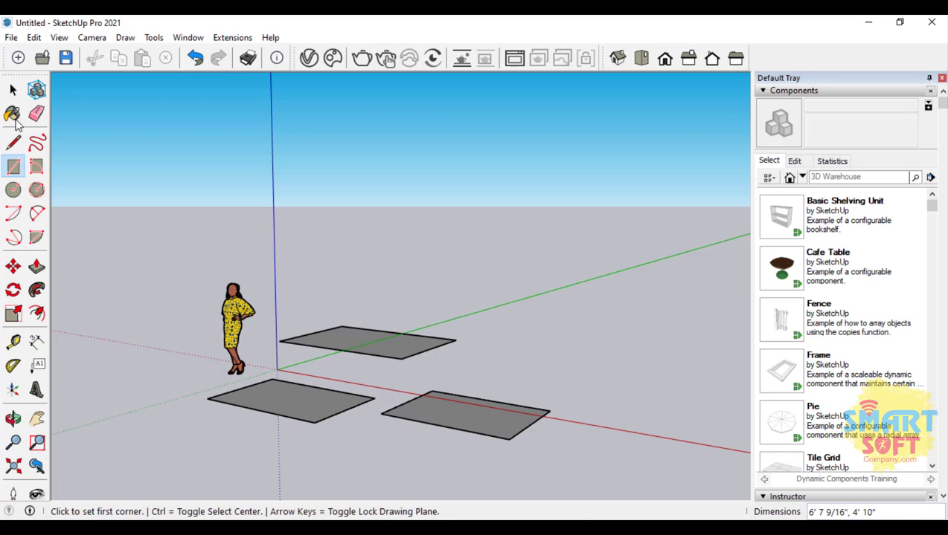
Select the figure and all three rectangles, first with Select All and again with a selection window, clearing the selection each time
click(14, 90)
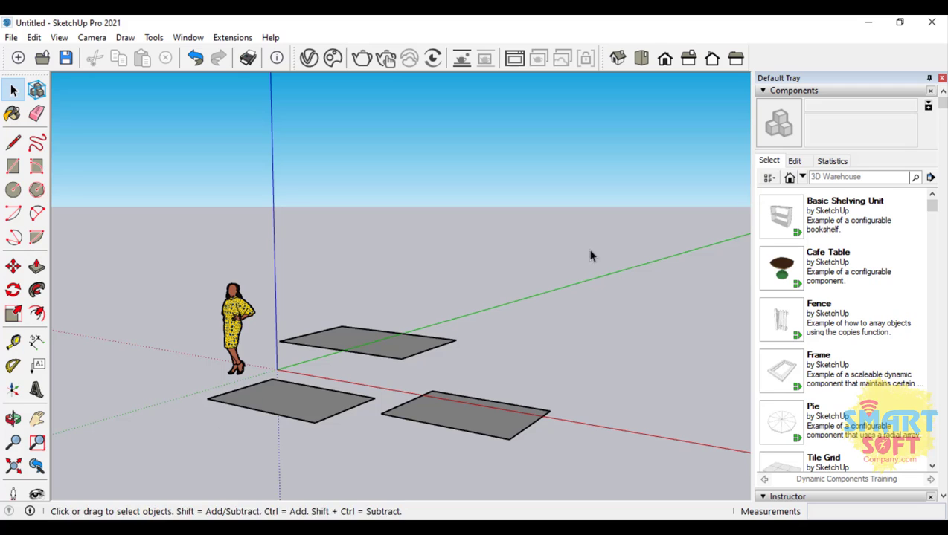
click(33, 37)
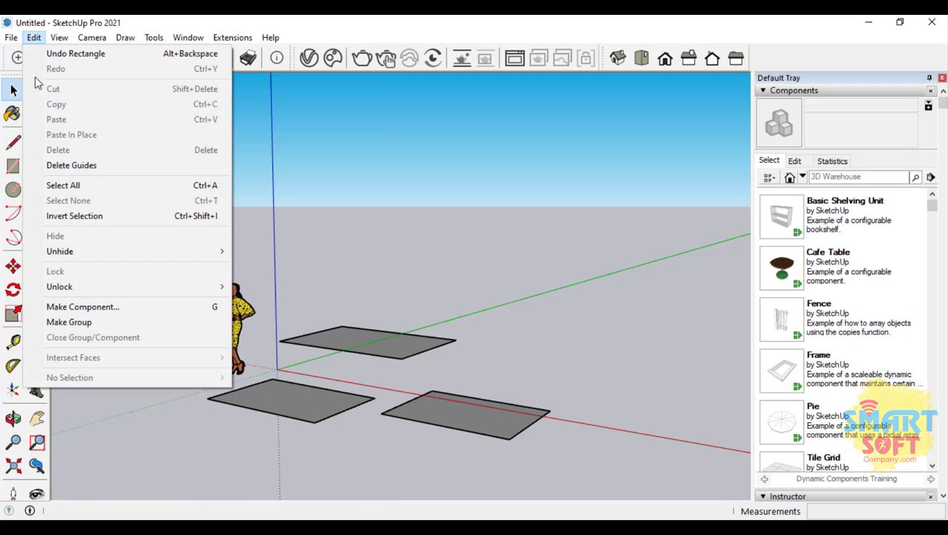
click(103, 185)
click(33, 37)
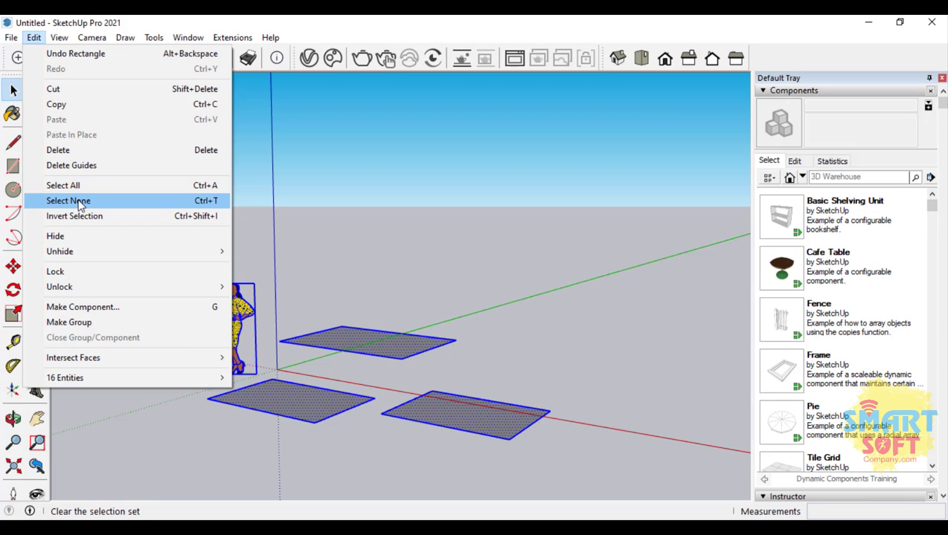
click(126, 201)
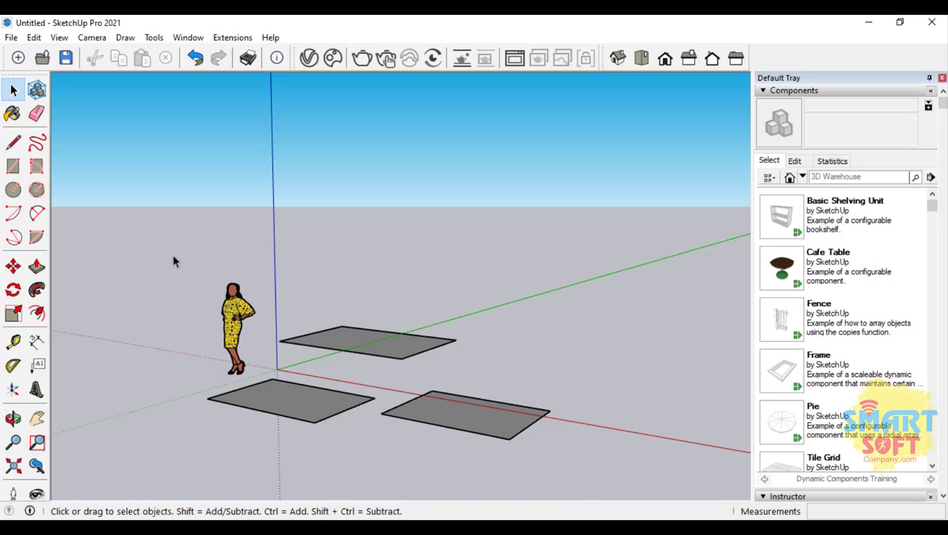
drag(158, 237, 552, 486)
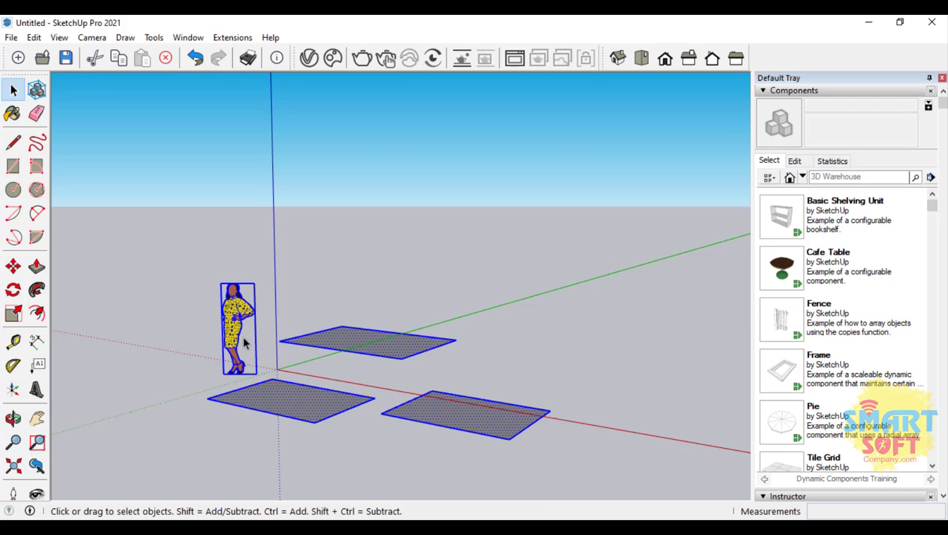
click(178, 292)
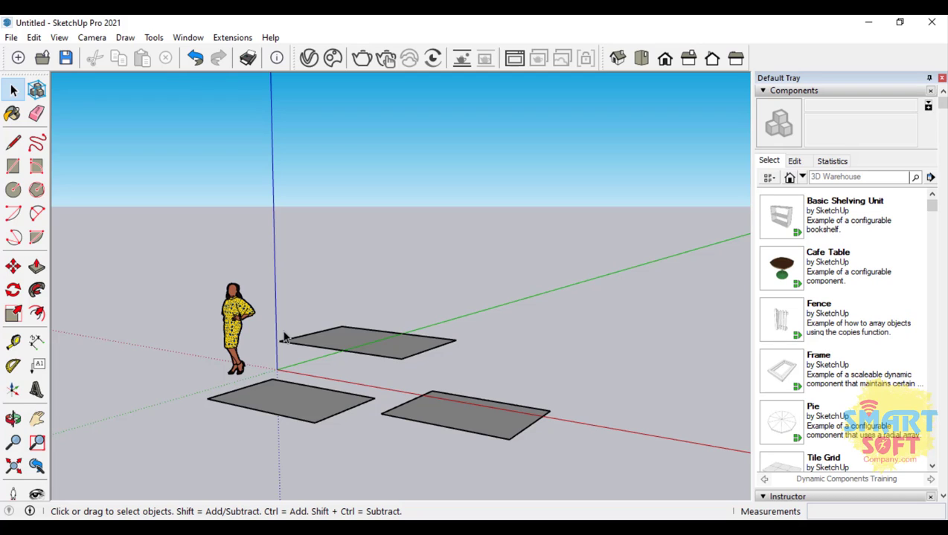
Select the face of the rectangle in front of the figure, one of its edges alone, and its face again
click(284, 397)
scroll(280, 424, up, 2)
scroll(280, 429, up, 1)
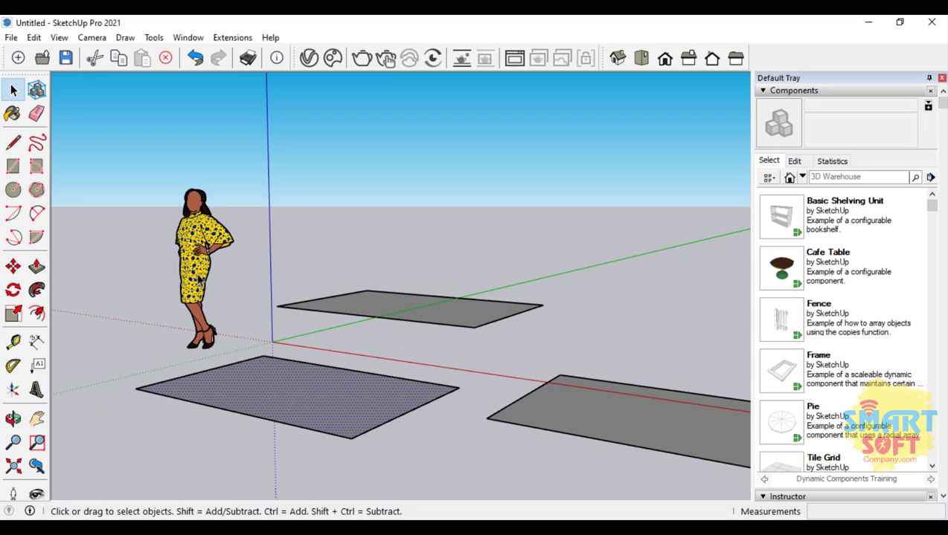
click(205, 371)
scroll(209, 396, up, 3)
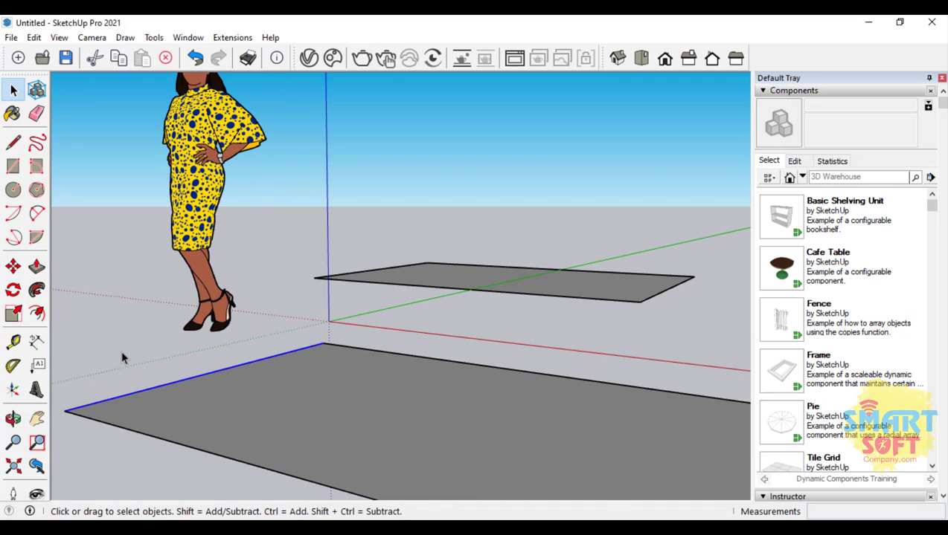
scroll(123, 358, down, 2)
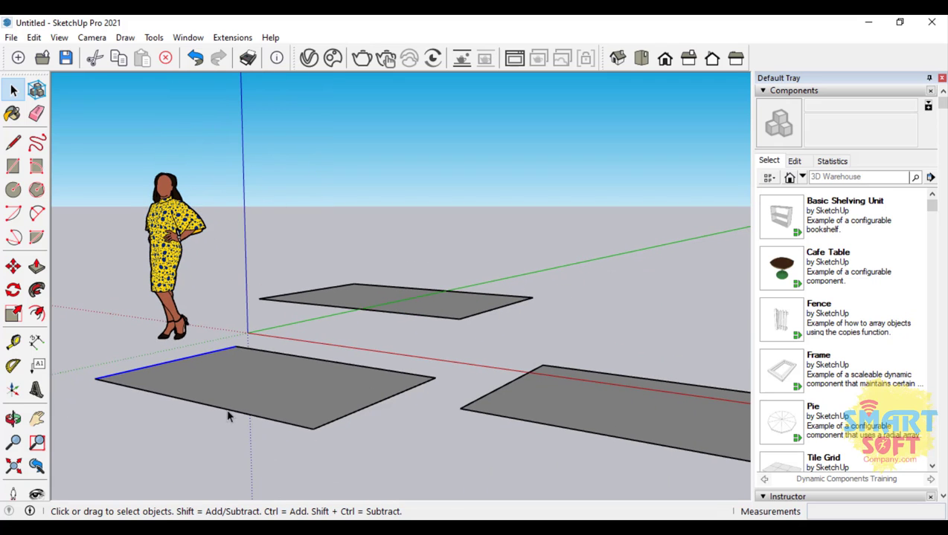
click(289, 385)
scroll(350, 340, down, 1)
scroll(331, 343, down, 3)
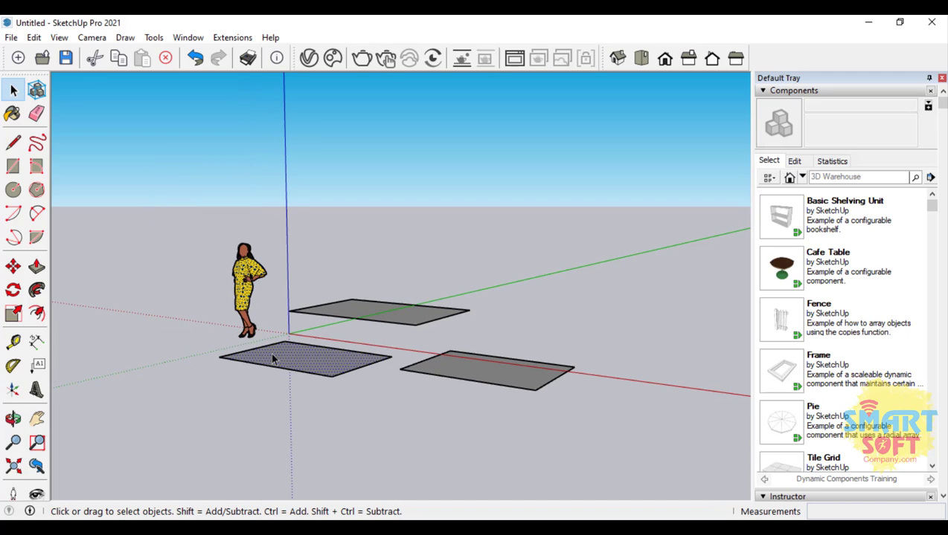
Build a selection of the four edges and face of the nearer rectangle crossing the red axis one by one, and clear it
click(15, 419)
drag(535, 345, 388, 290)
scroll(355, 371, up, 3)
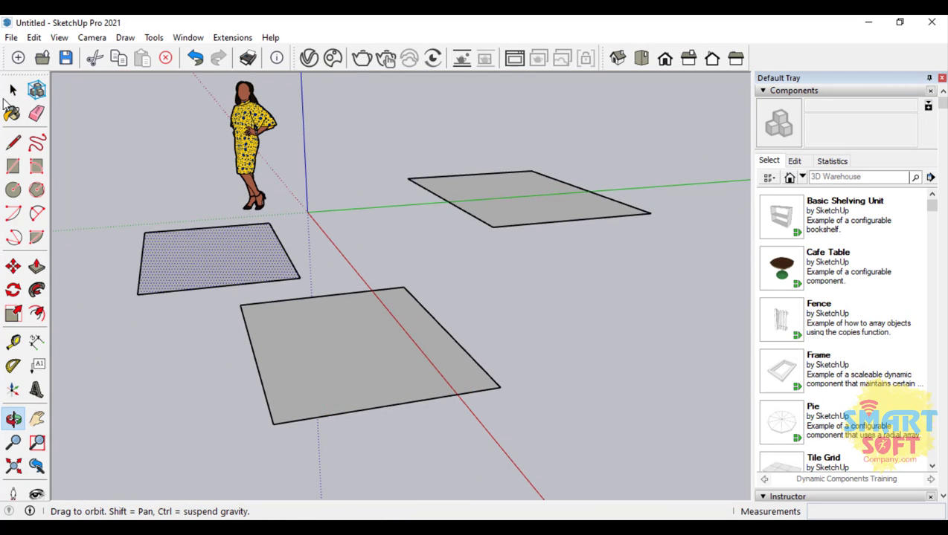
click(13, 90)
click(326, 297)
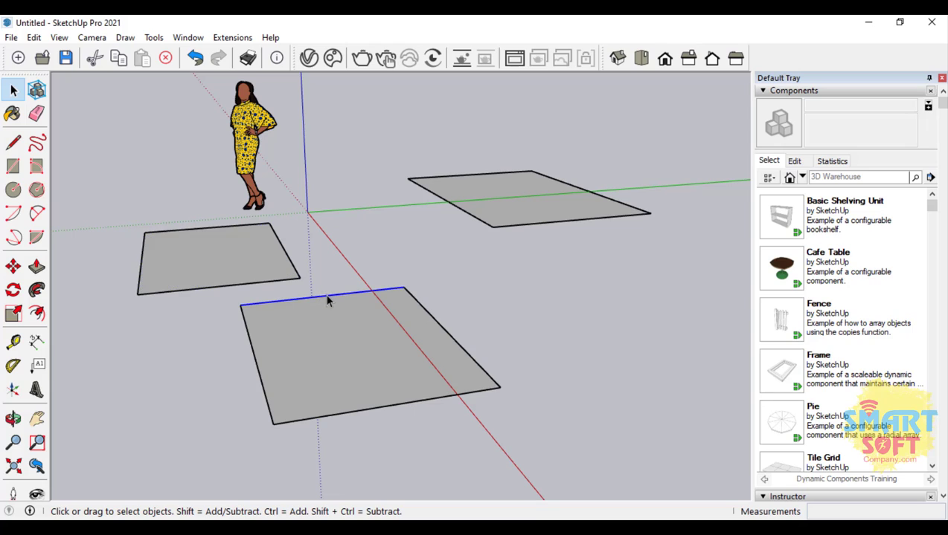
shift+click(255, 354)
shift+click(312, 423)
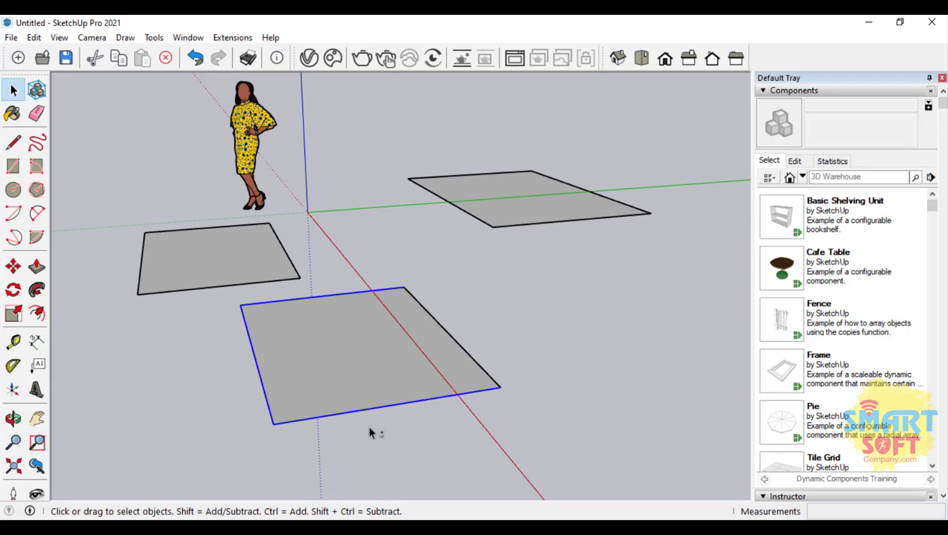
shift+click(458, 347)
shift+click(404, 362)
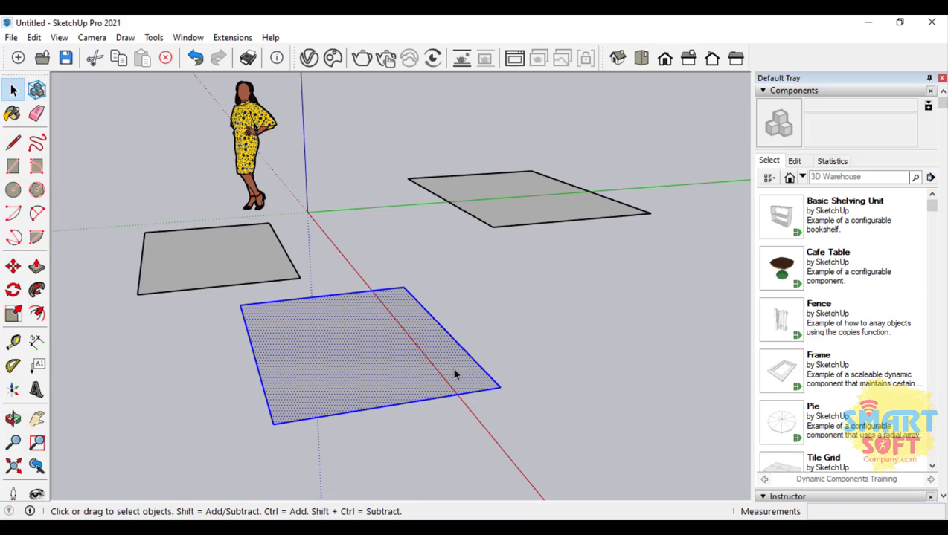
click(529, 355)
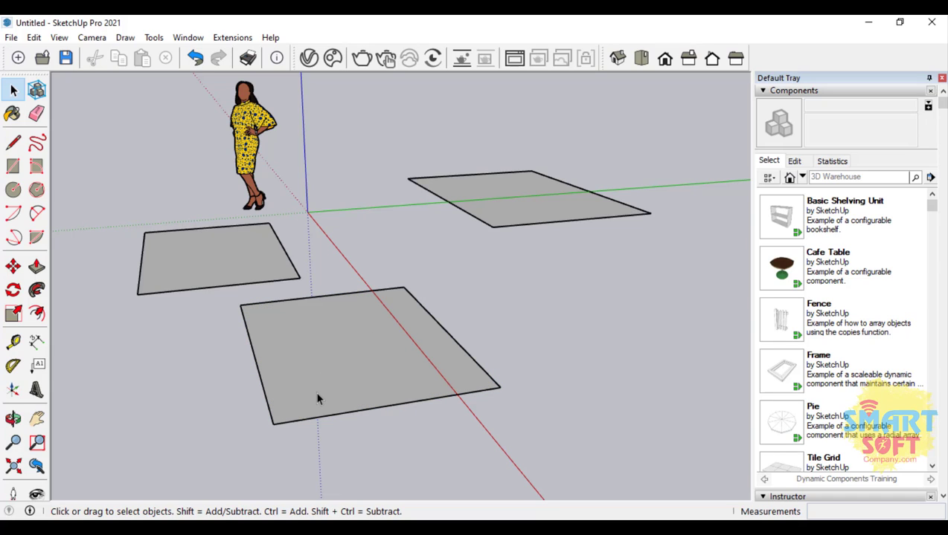
Select only the face of the nearer red-axis rectangle, only one side edge, and the face once more
click(290, 355)
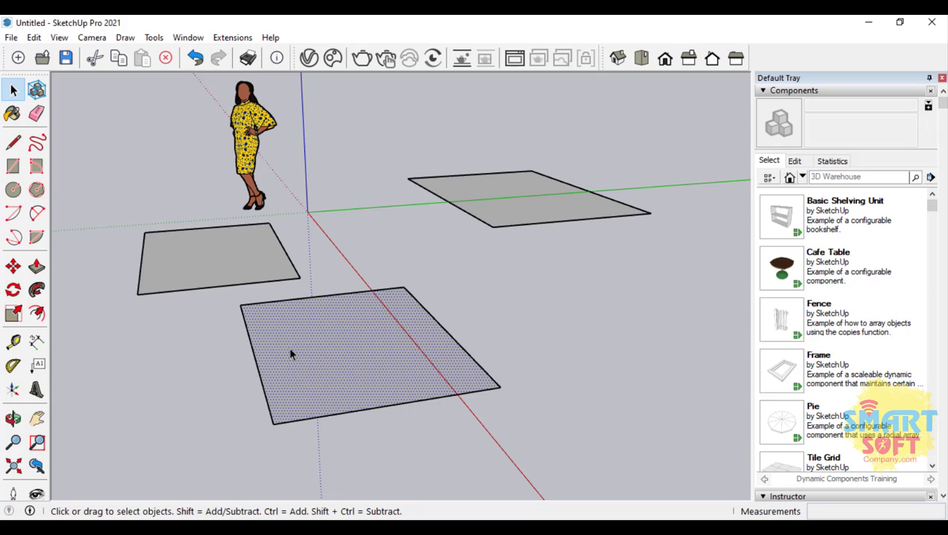
click(251, 347)
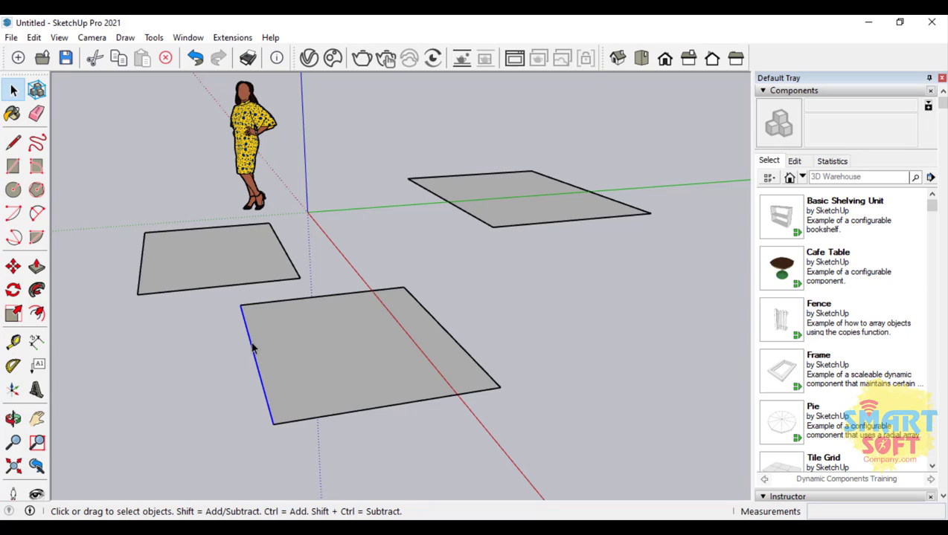
click(320, 351)
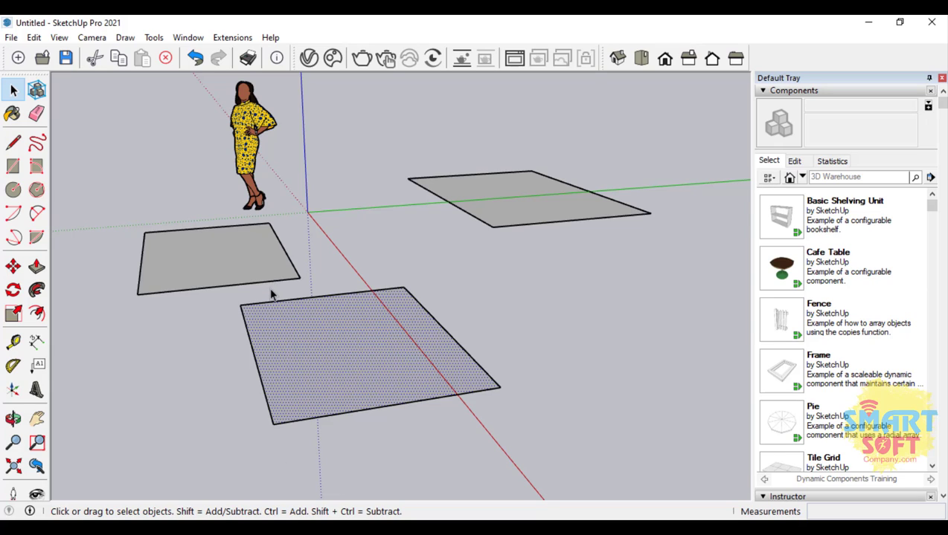
Select the red-axis rectangle's face together with its bounding edges, and repeat this for the rectangle in front of the figure
double_click(326, 369)
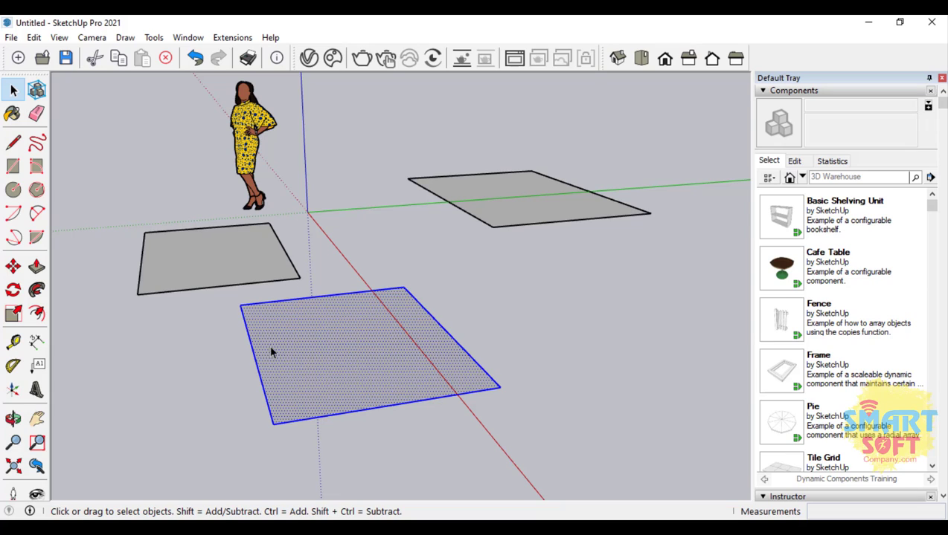
scroll(276, 316, up, 2)
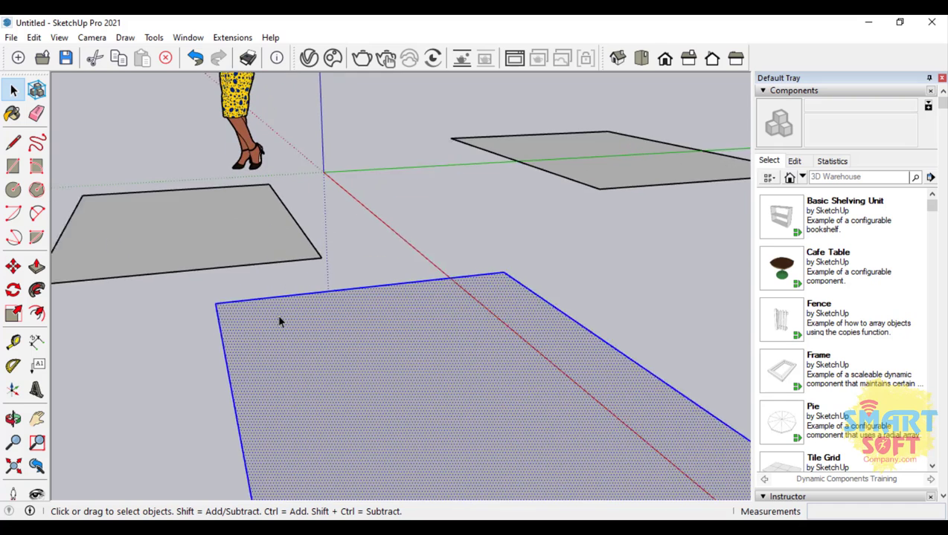
scroll(279, 322, down, 3)
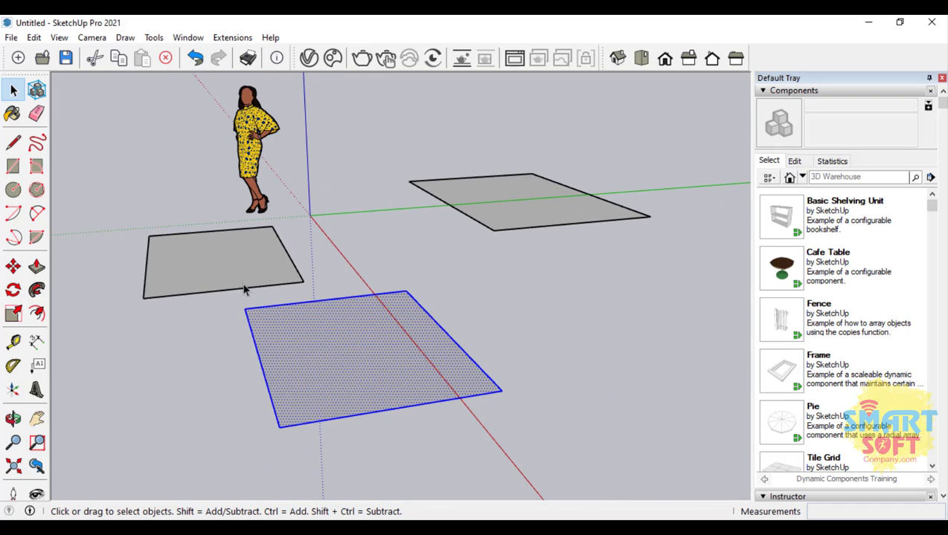
click(239, 276)
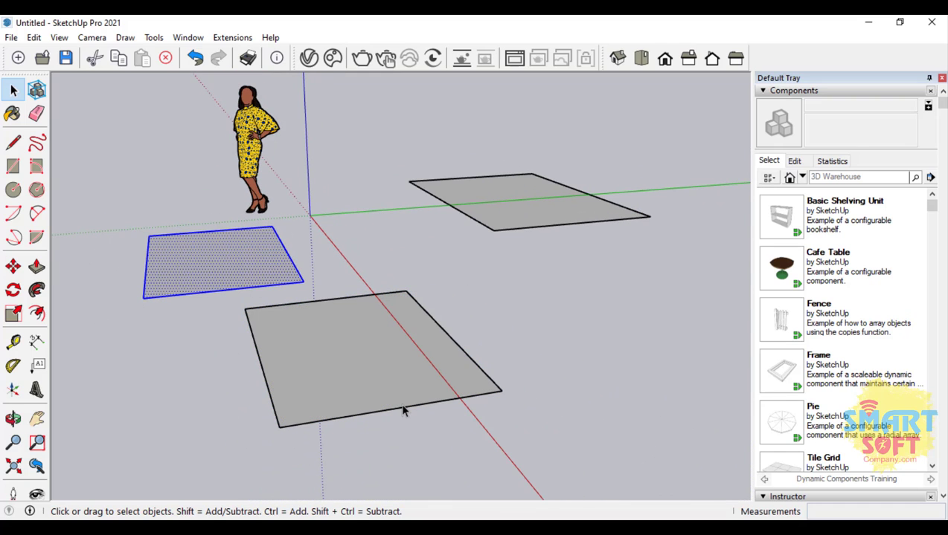
Push/Pull the selected rectangle in front of the figure upward about 4'1" to form a box
scroll(154, 210, down, 3)
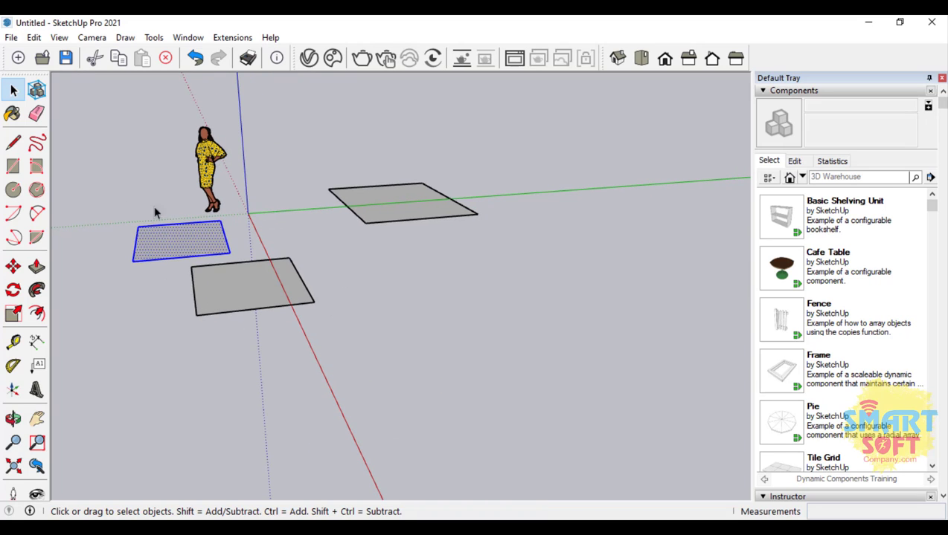
click(36, 266)
click(256, 294)
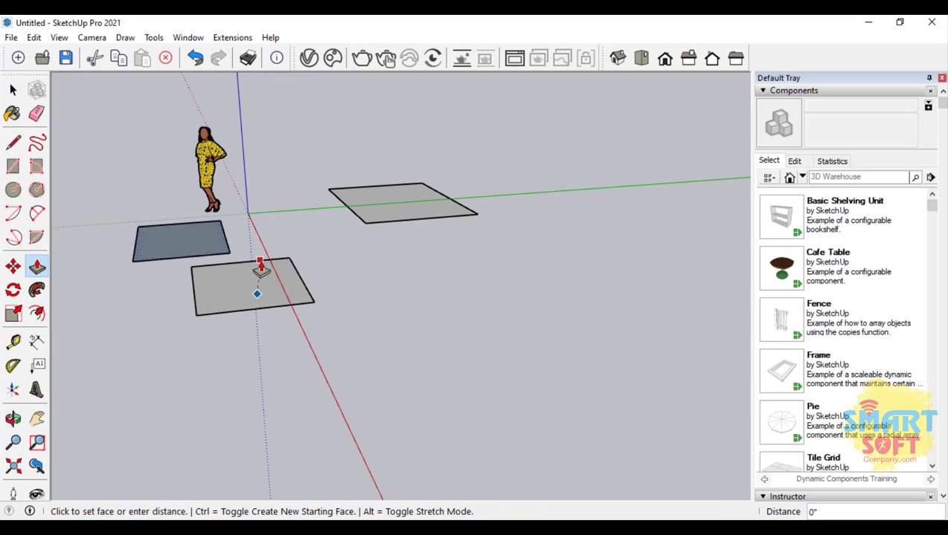
click(199, 215)
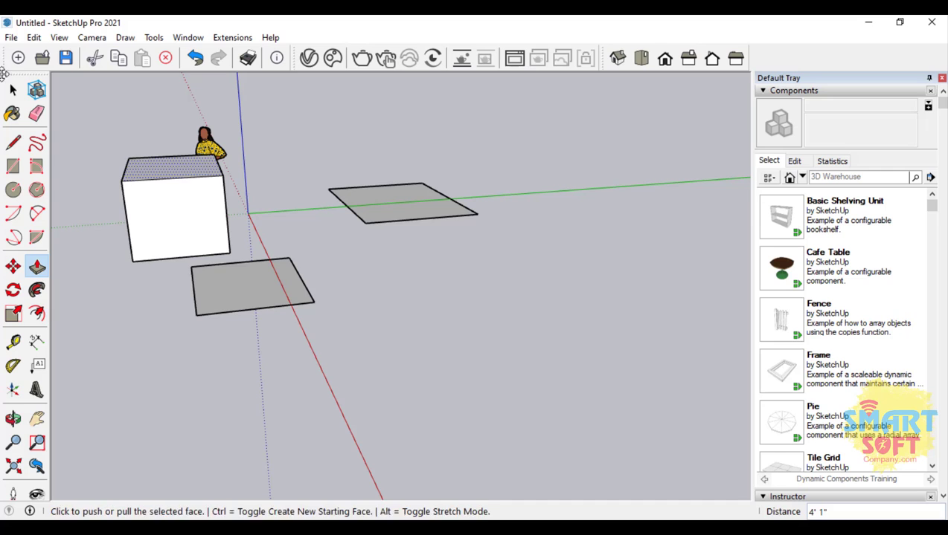
Select a single side face of the box, and extend the selection to the whole box with all its connected faces and edges
click(13, 89)
scroll(190, 212, up, 3)
click(281, 243)
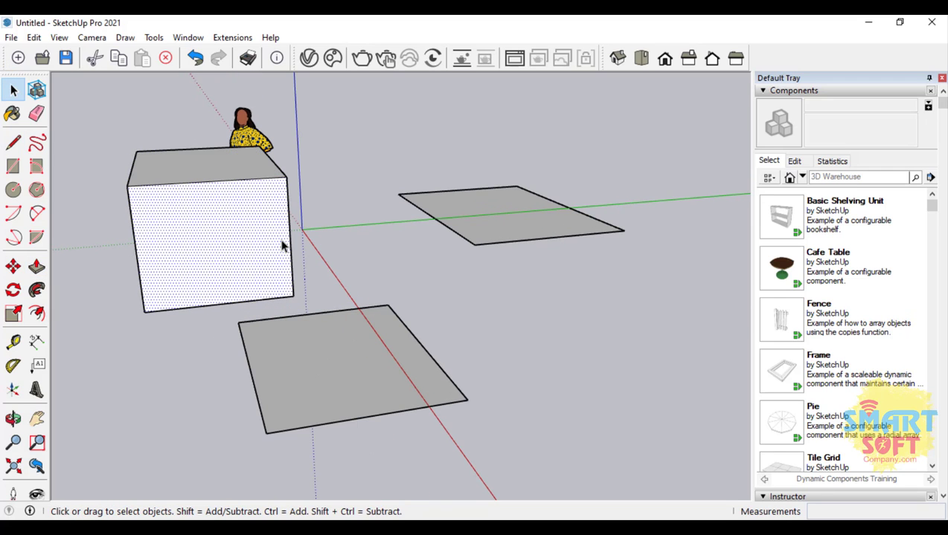
click(13, 419)
drag(206, 370, 363, 354)
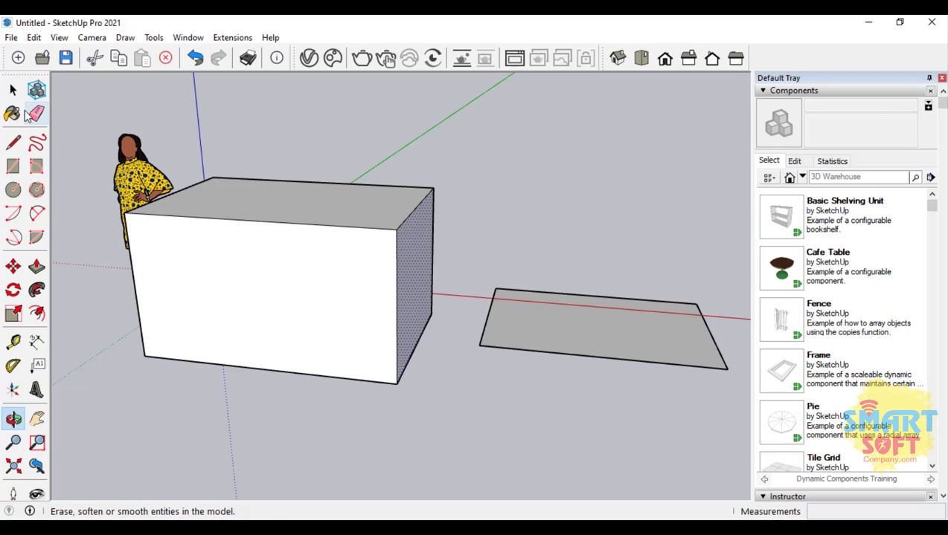
click(12, 91)
triple_click(250, 239)
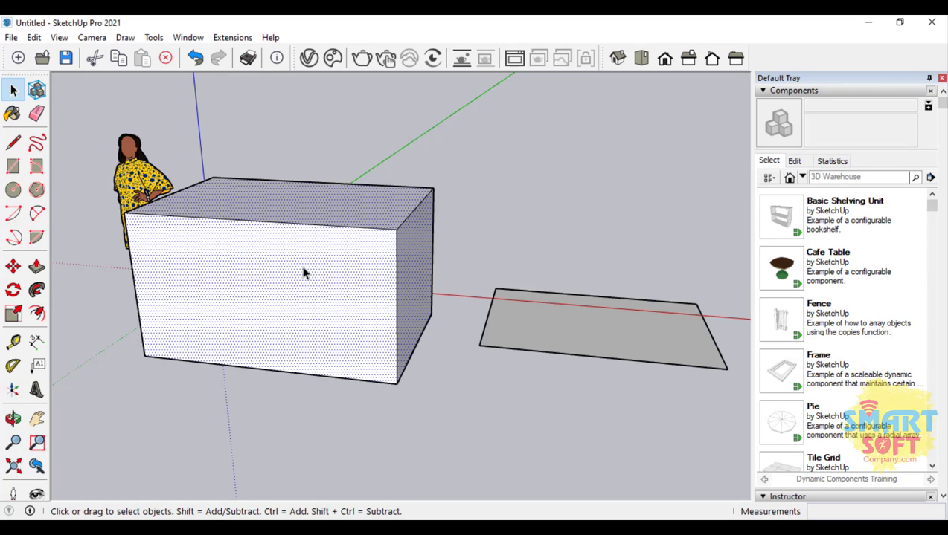
Select the whole box with all its connected faces and edges and inspect the selection from several sides
triple_click(283, 319)
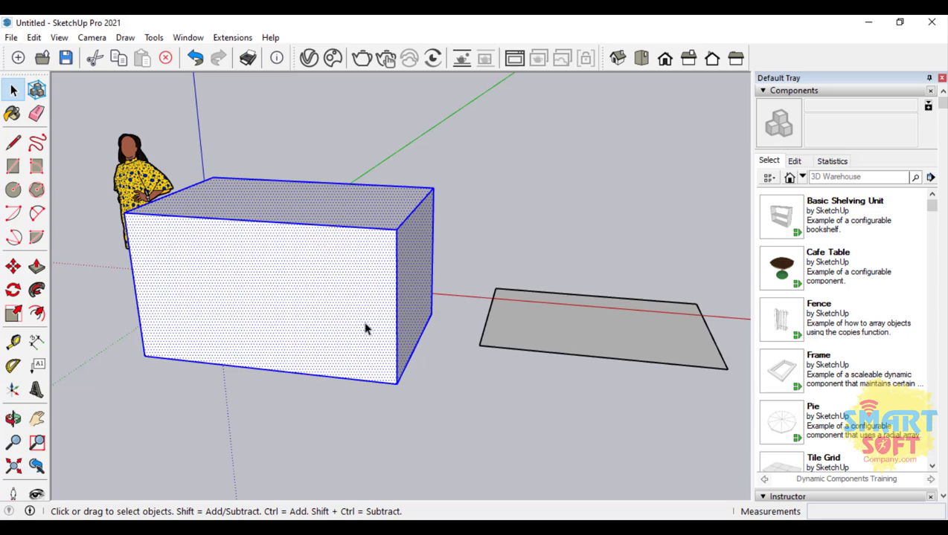
click(12, 418)
drag(233, 256, 357, 293)
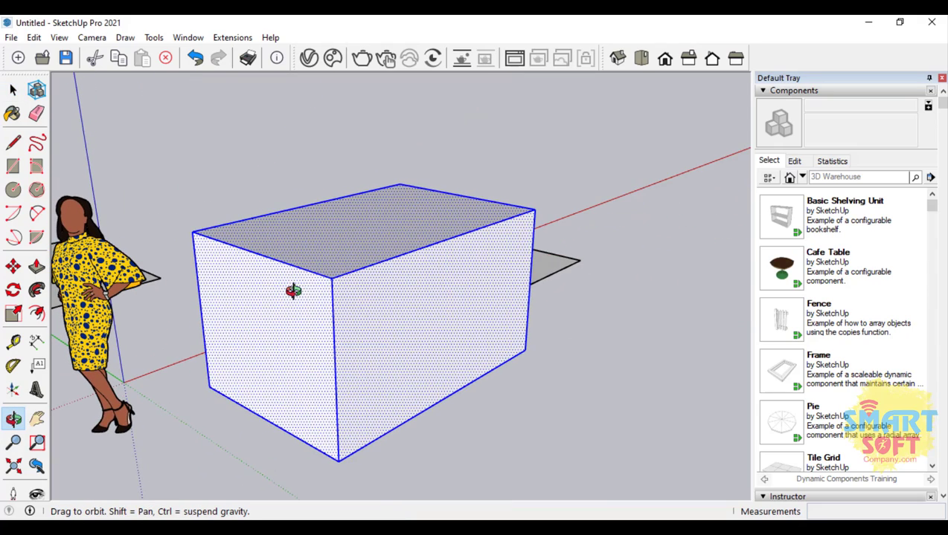
drag(292, 290, 619, 326)
drag(273, 327, 309, 262)
drag(207, 333, 473, 512)
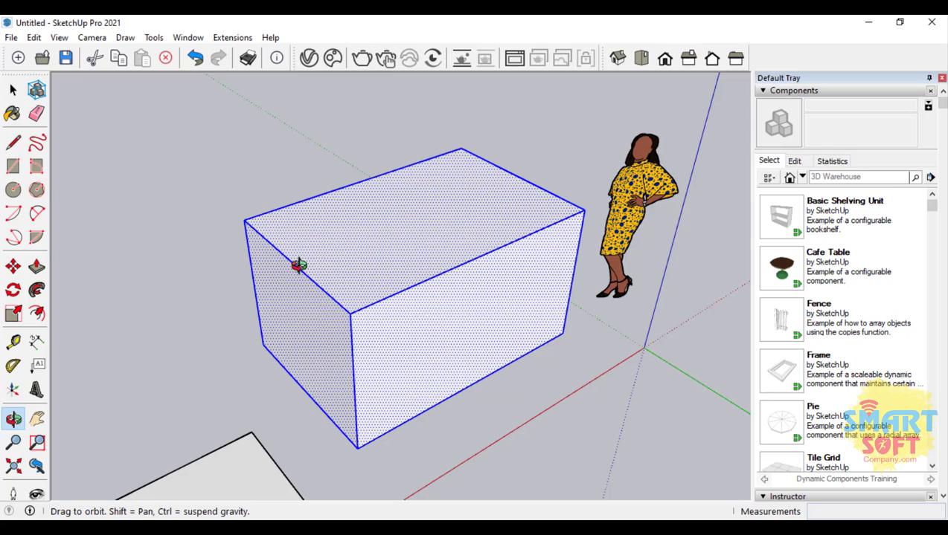
Select only the box's top face and extend the selection to its bounding edges
click(12, 90)
click(296, 222)
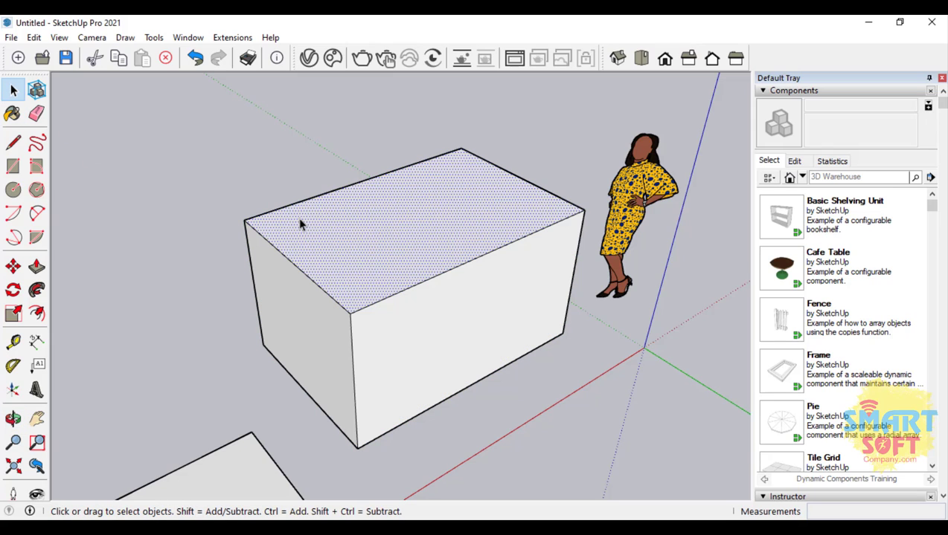
right_click(411, 249)
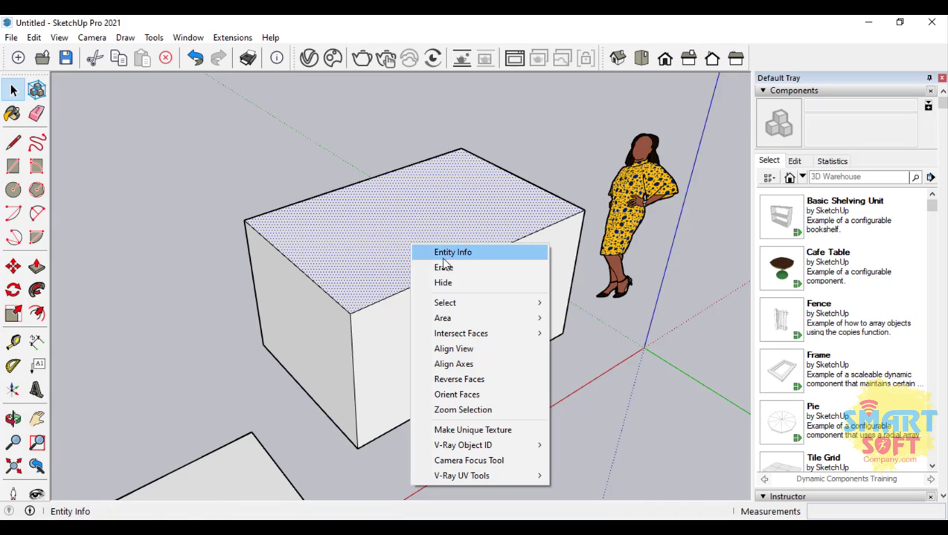
mouse_move(518, 304)
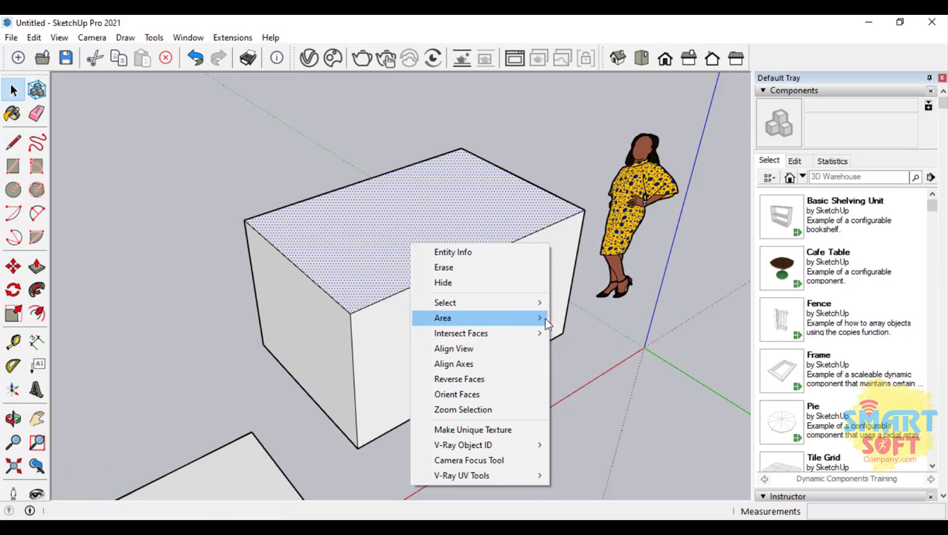
mouse_move(446, 309)
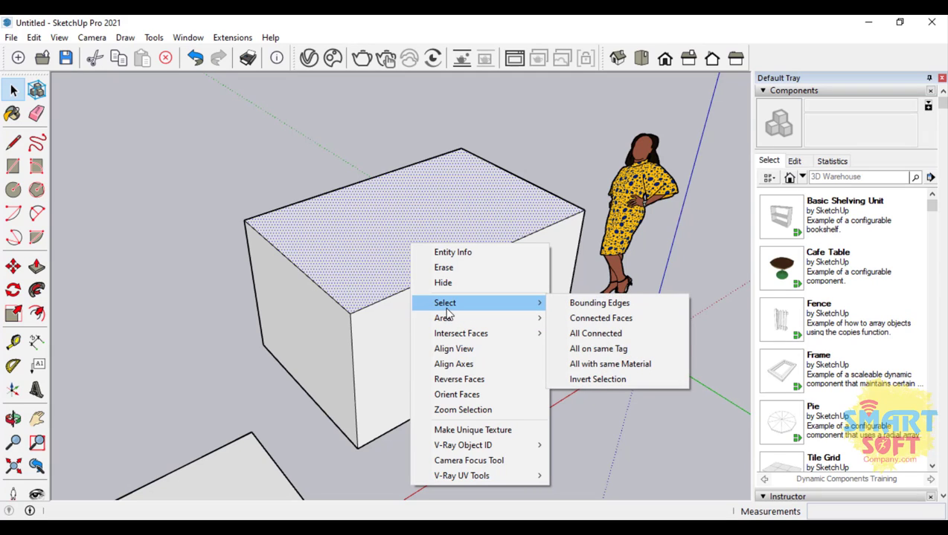
click(600, 304)
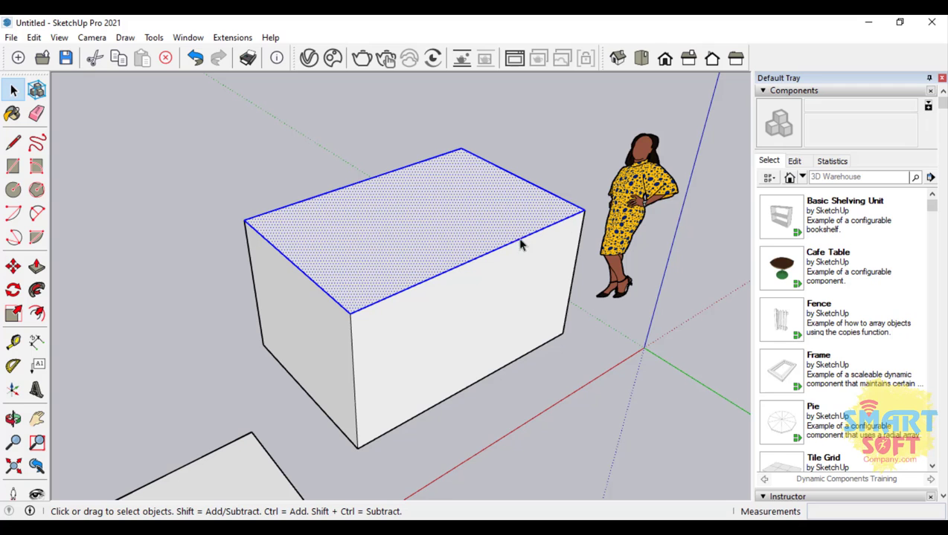
Select only the long side face of the box facing the red axis and add its bounding edges to the selection
scroll(360, 287, up, 3)
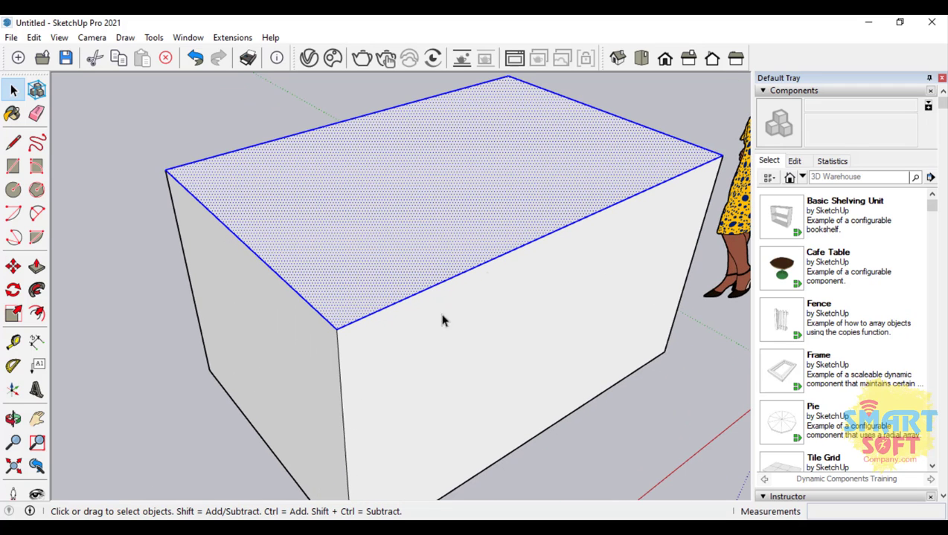
click(360, 376)
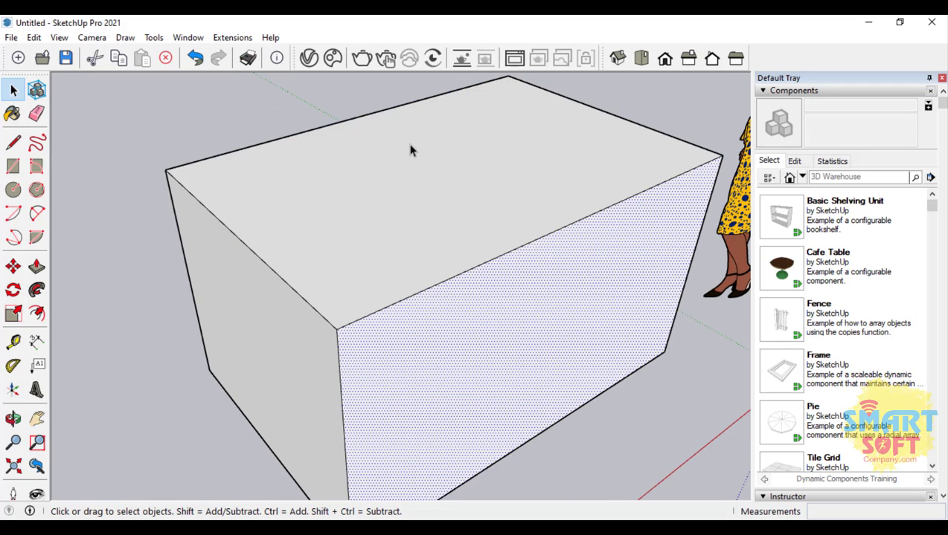
scroll(411, 150, down, 2)
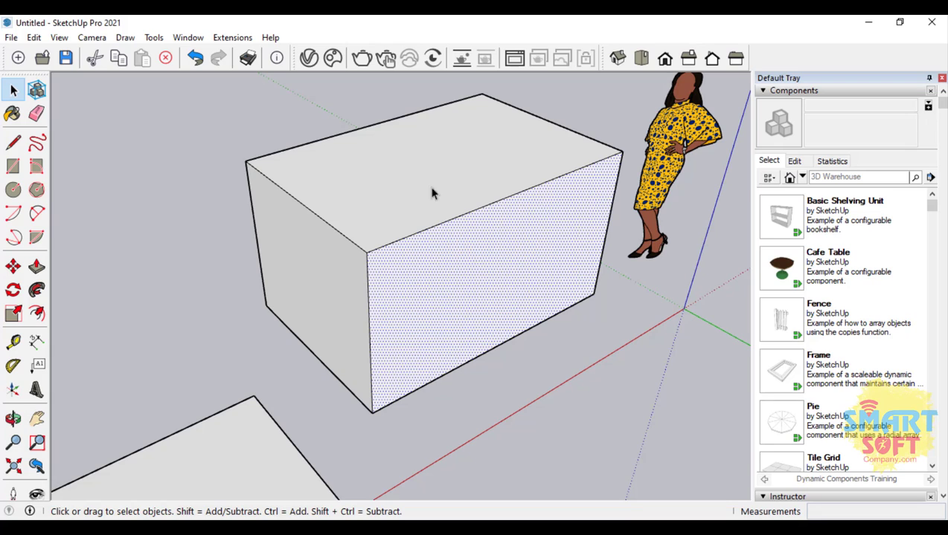
right_click(477, 273)
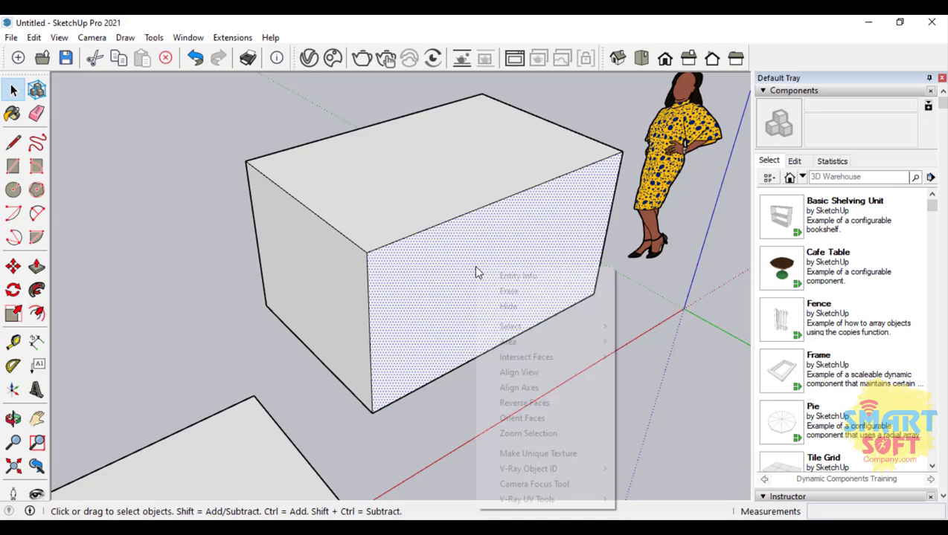
mouse_move(577, 325)
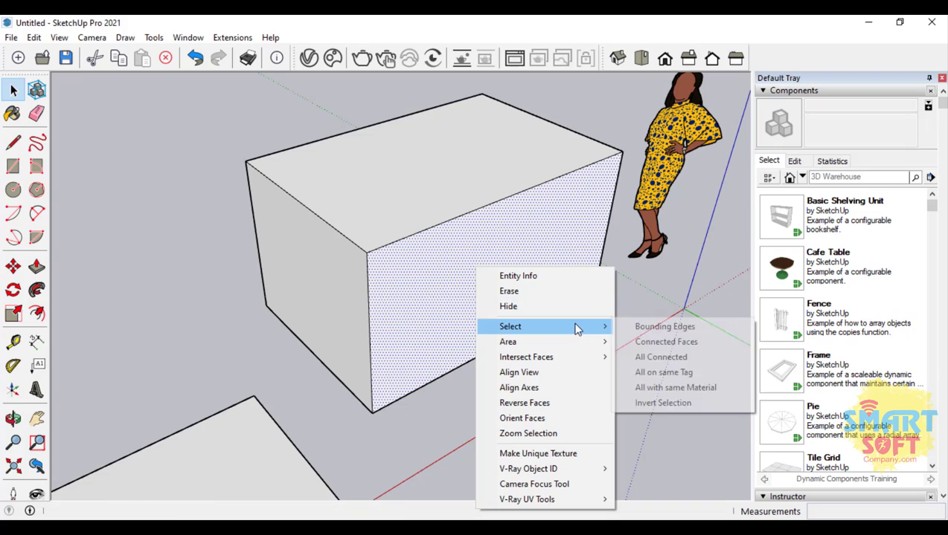
click(664, 328)
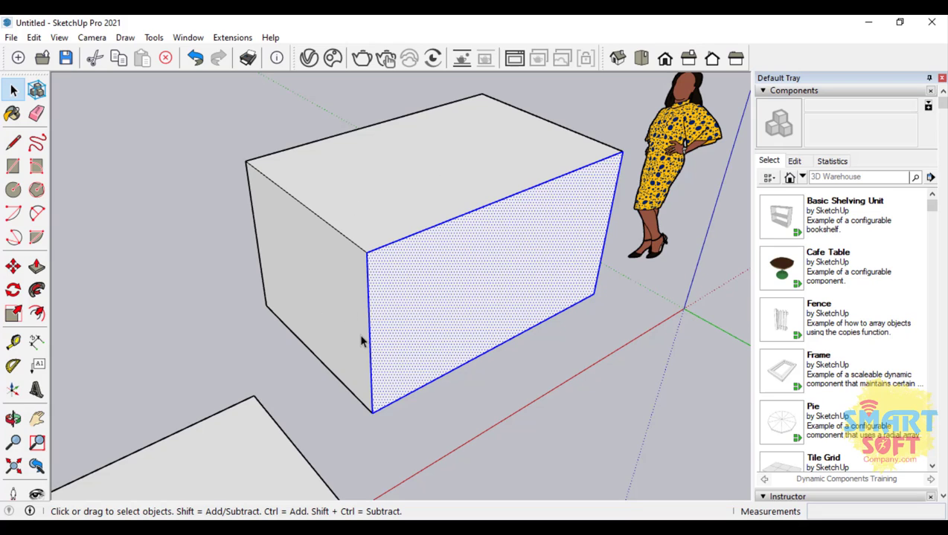
Reduce the selection to the long side face alone, and extend it to all connected faces of the box
right_click(495, 258)
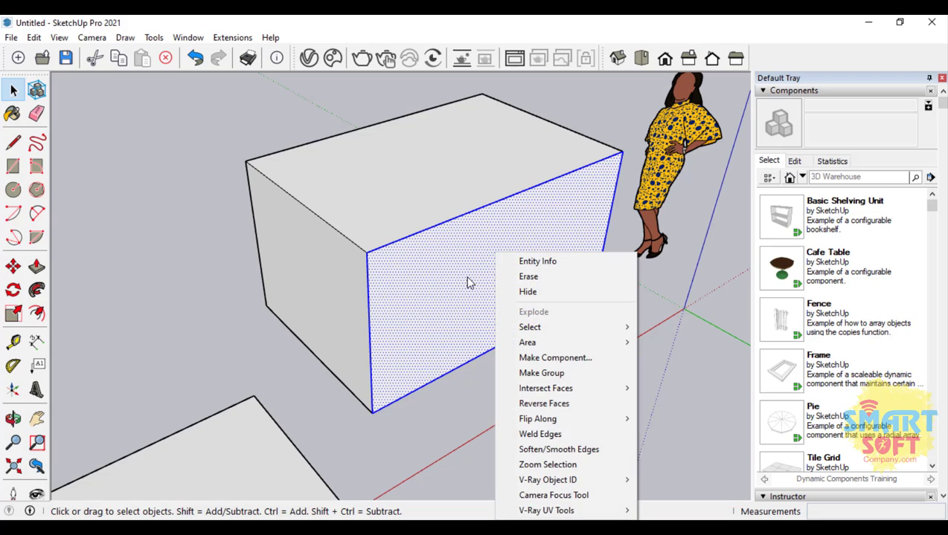
click(467, 279)
right_click(503, 277)
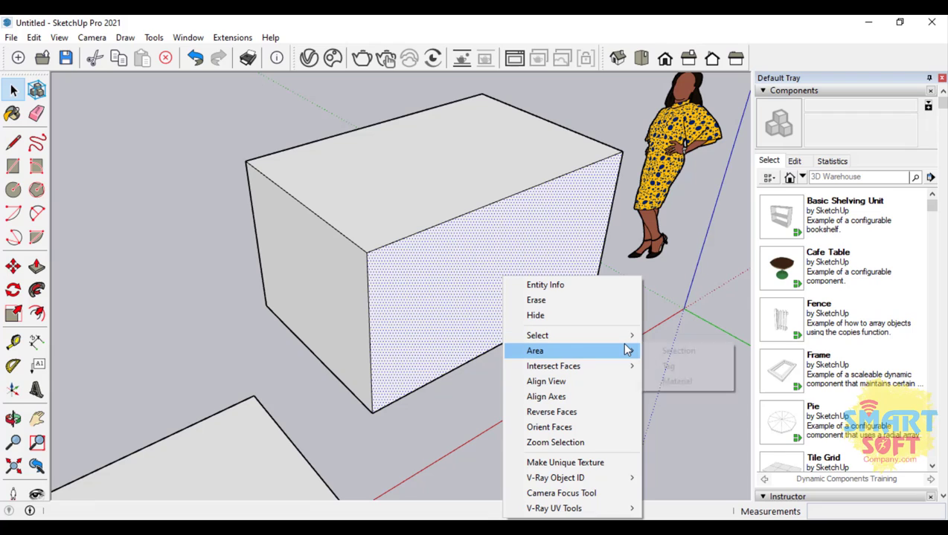
mouse_move(625, 342)
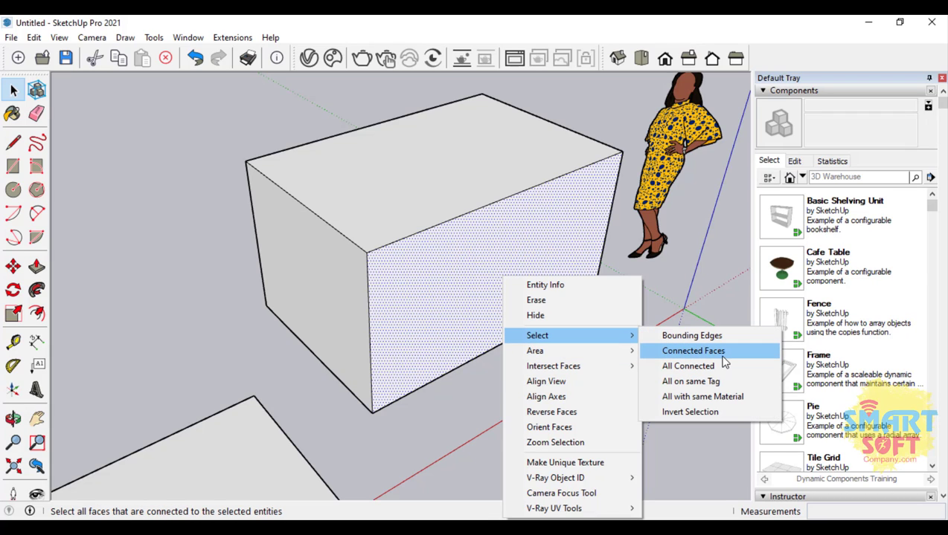
click(692, 351)
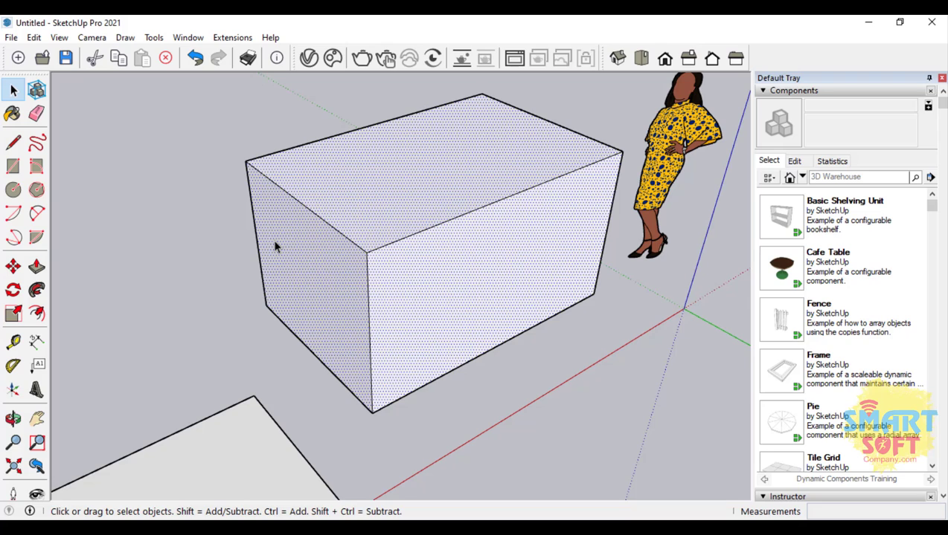
Clear the selection, select only the box's top face, and extend the selection to everything connected to it
click(172, 233)
click(466, 184)
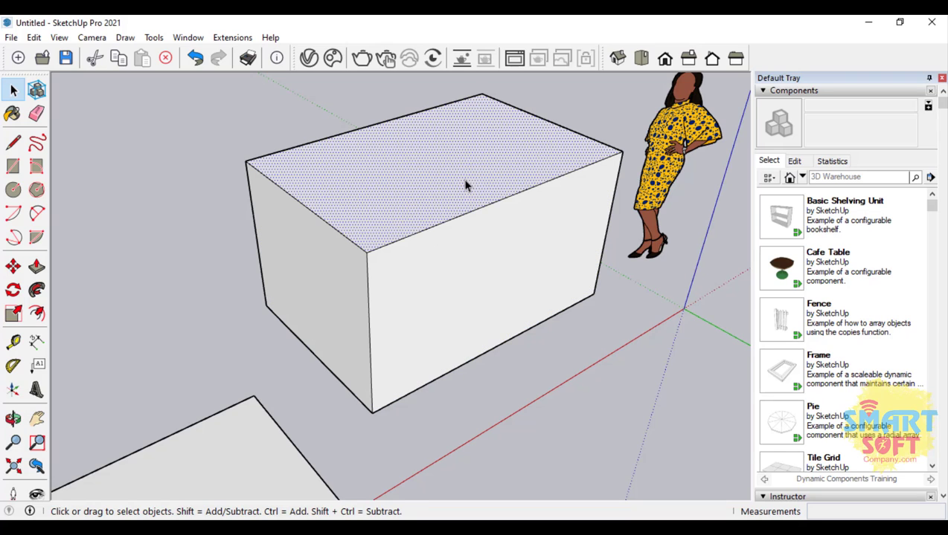
right_click(465, 183)
mouse_move(563, 254)
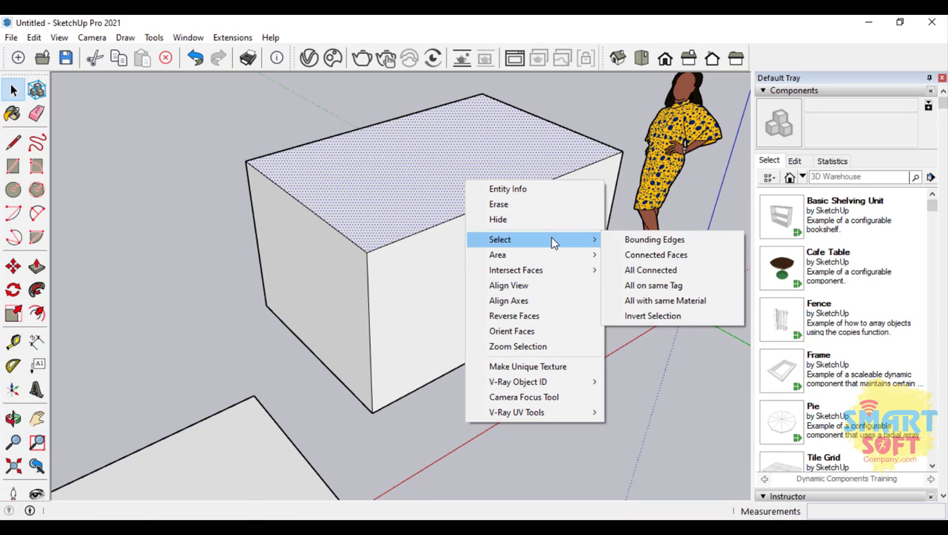
click(667, 275)
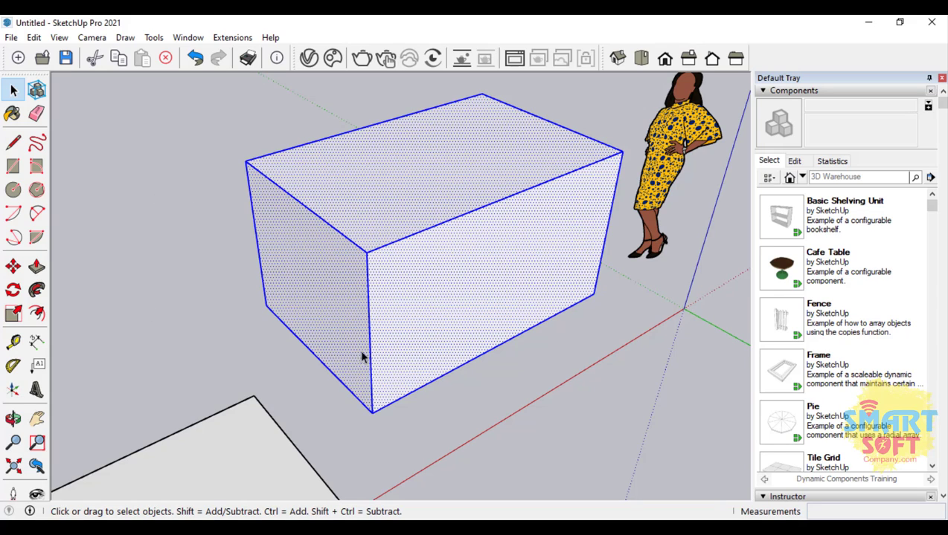
Invert the selection while the whole box is selected
right_click(429, 311)
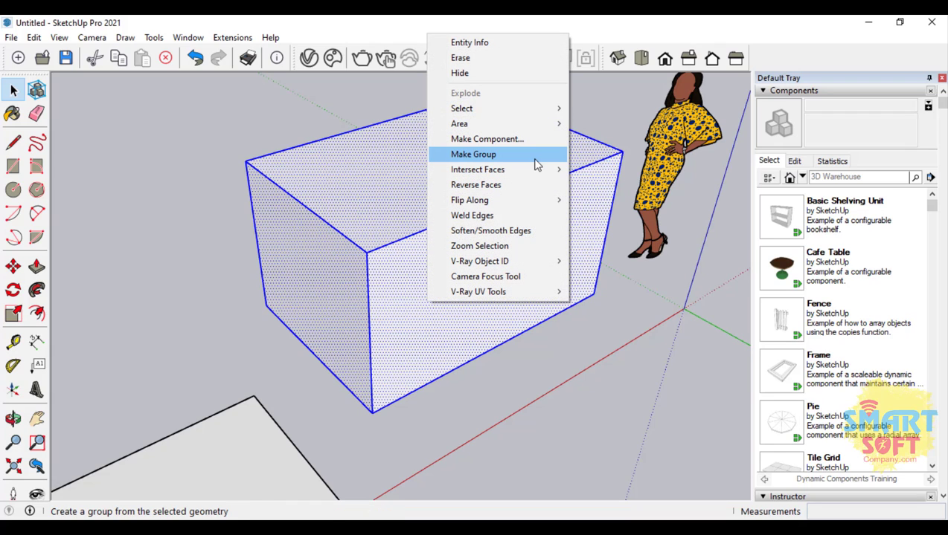
mouse_move(527, 115)
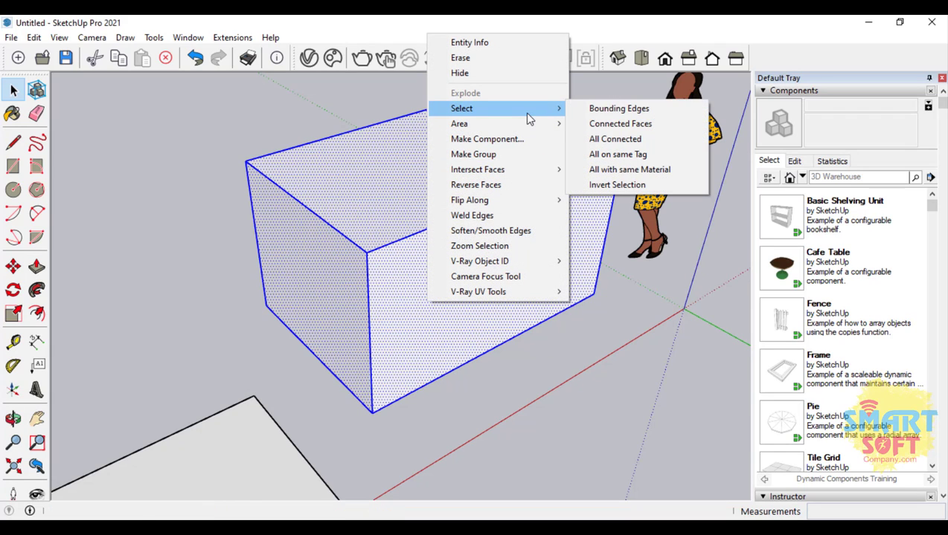
click(692, 185)
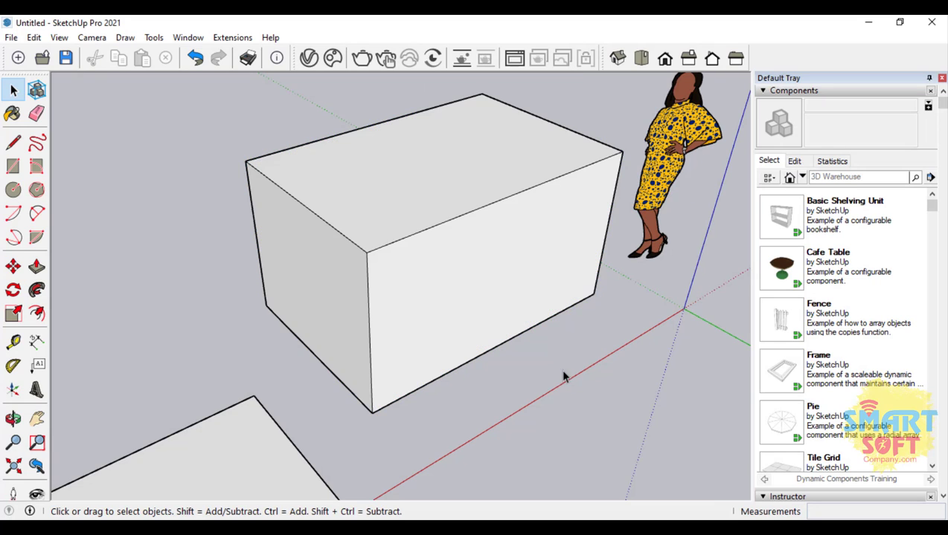
Select the box's long side face with its bounding edges, invert the selection to everything else in the model, and clear it
scroll(561, 376, down, 10)
scroll(474, 291, up, 5)
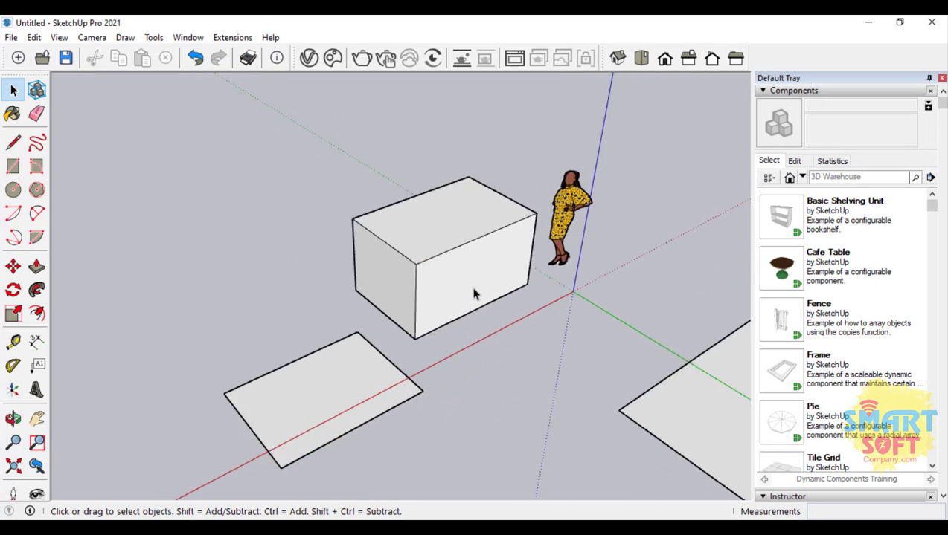
triple_click(466, 261)
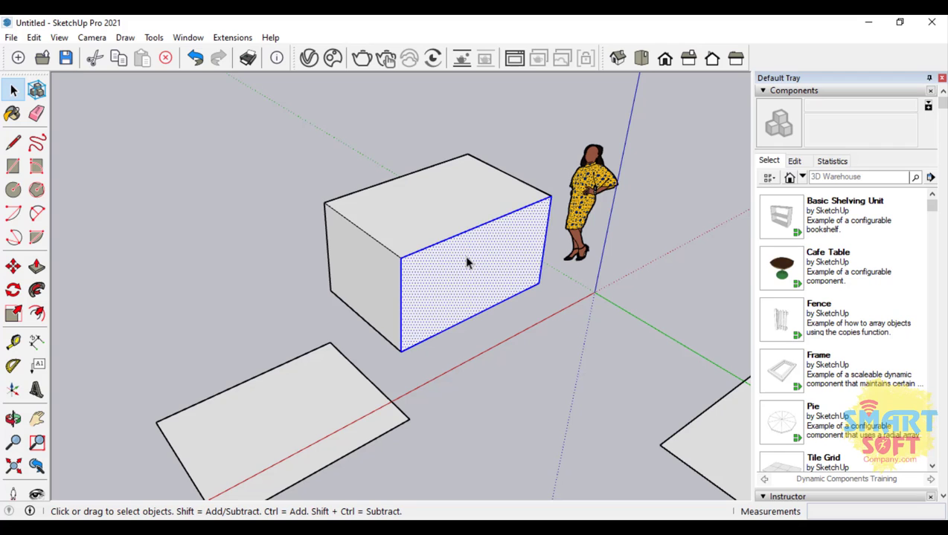
double_click(458, 296)
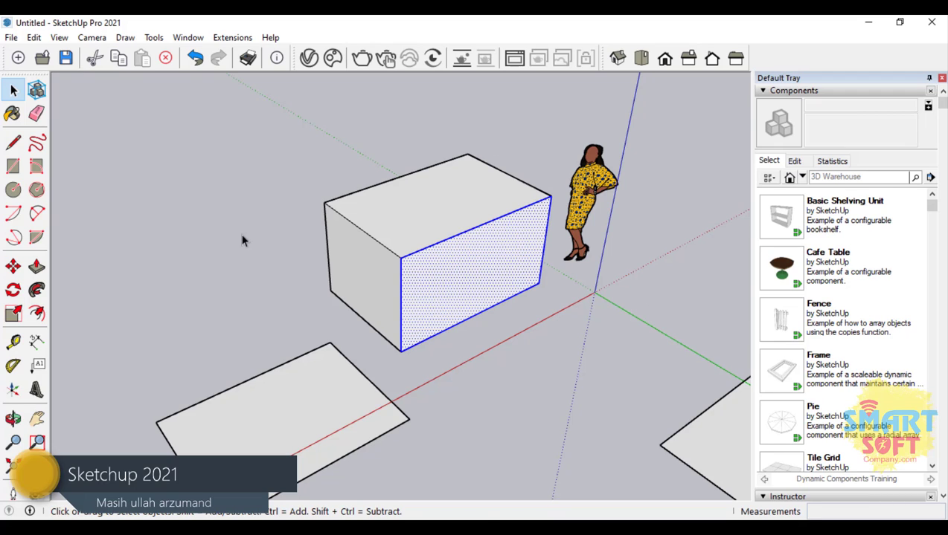
right_click(473, 283)
mouse_move(566, 327)
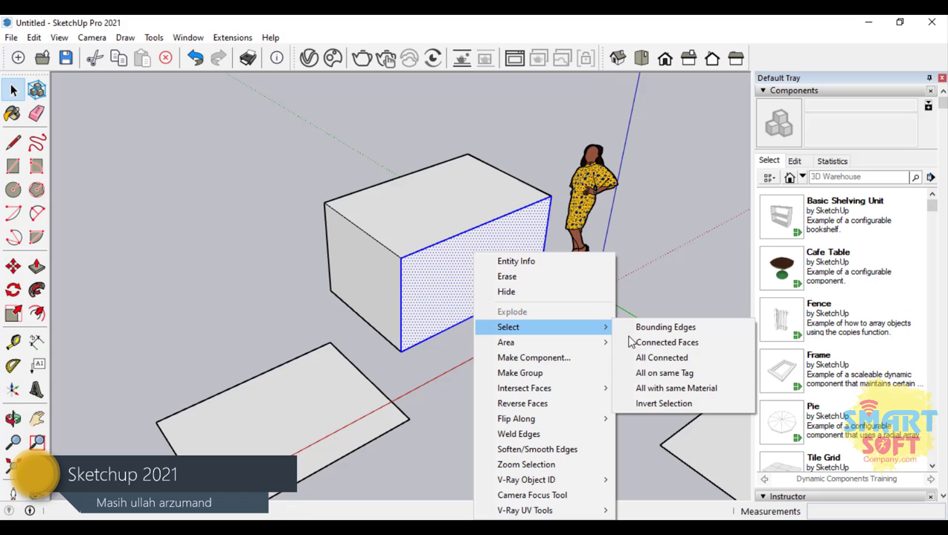
click(695, 408)
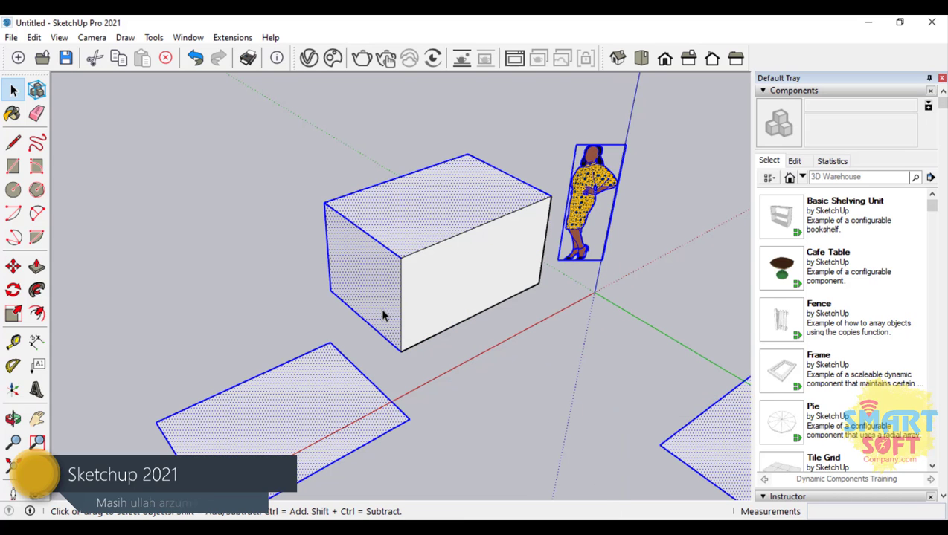
scroll(430, 212, down, 5)
scroll(364, 268, up, 3)
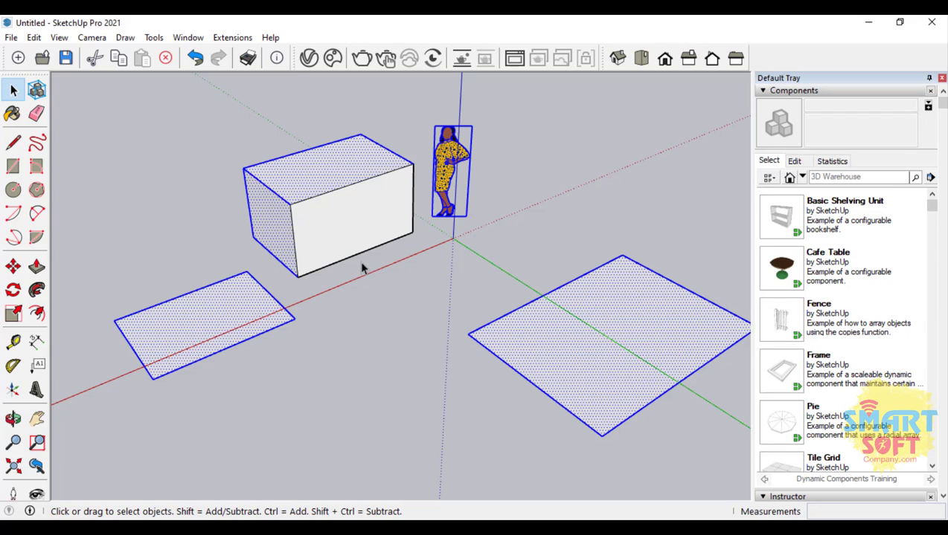
click(376, 332)
Delete the whole rectangle lying on the red axis beside the box
scroll(290, 283, up, 3)
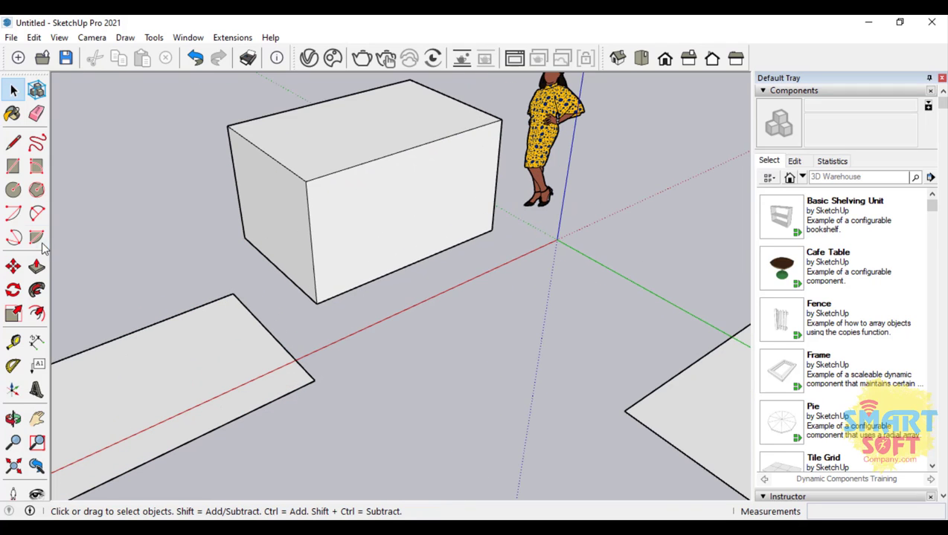
click(12, 418)
drag(405, 162, 421, 186)
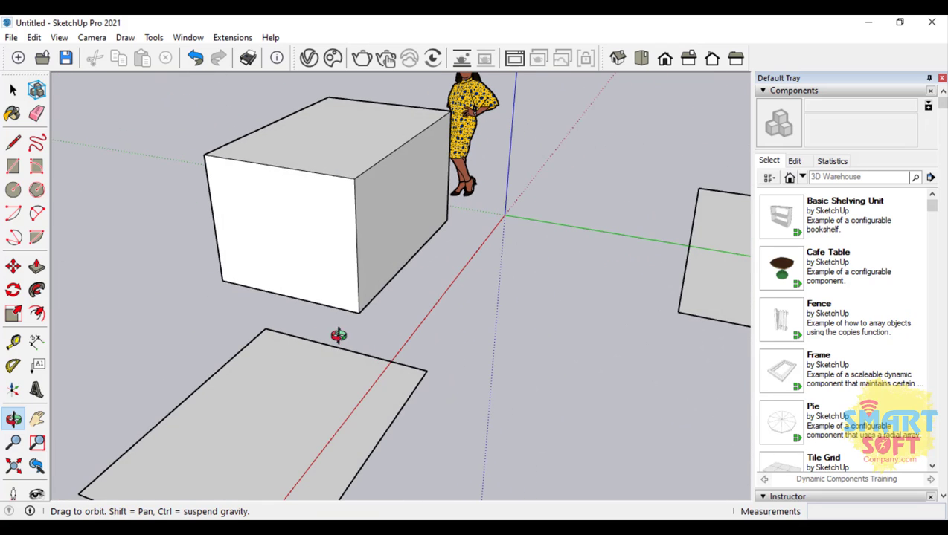
click(13, 90)
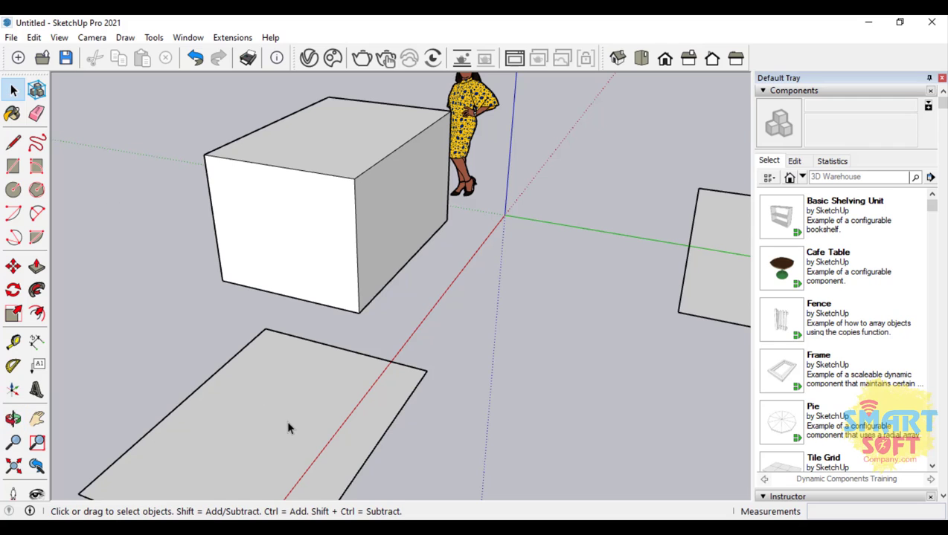
click(287, 424)
key(Delete)
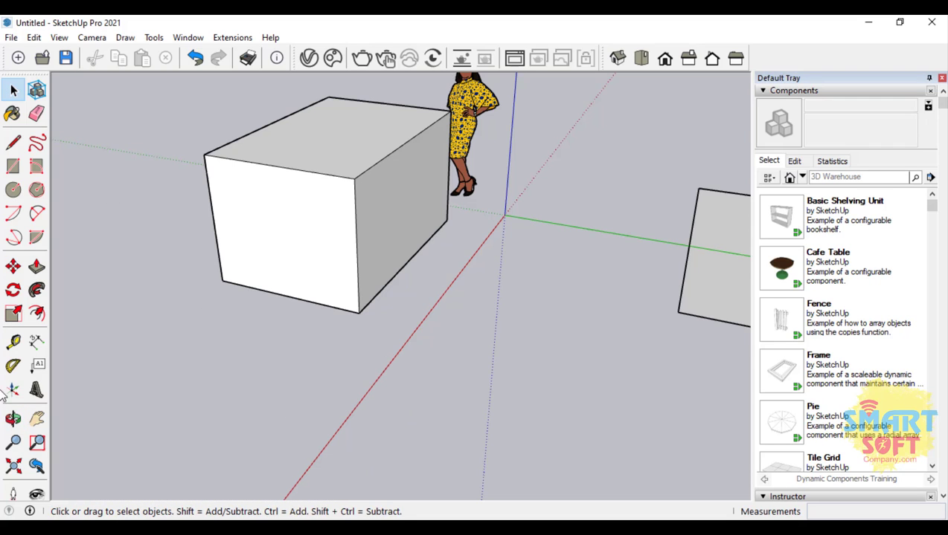
click(12, 419)
drag(220, 343, 518, 266)
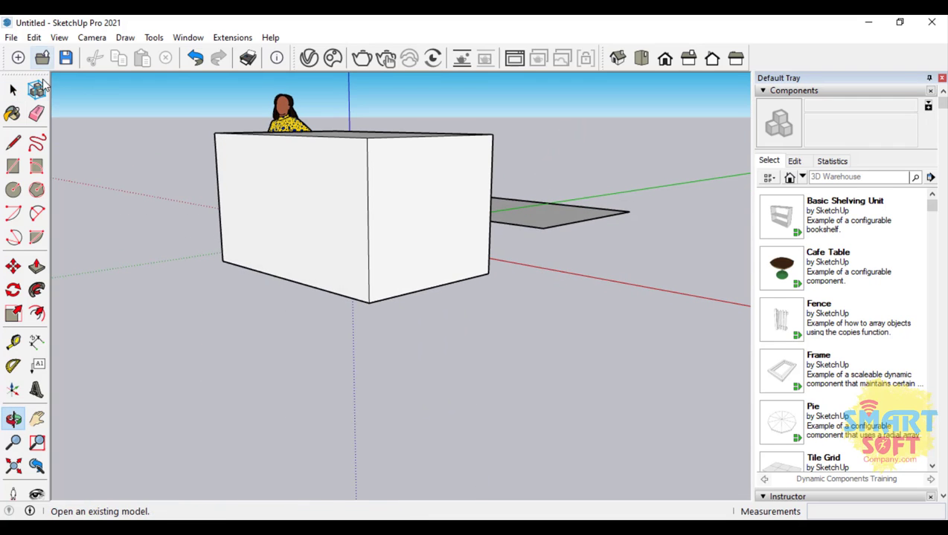
click(12, 143)
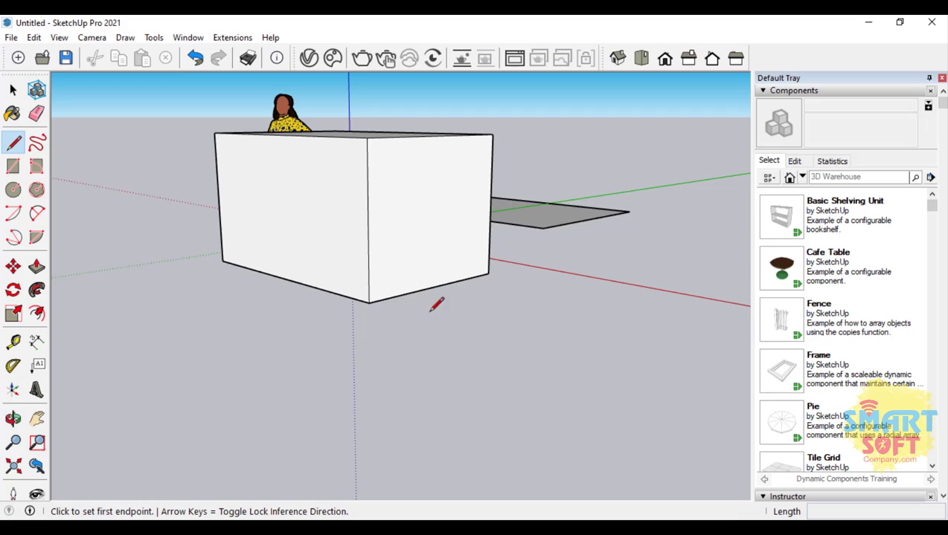
click(369, 301)
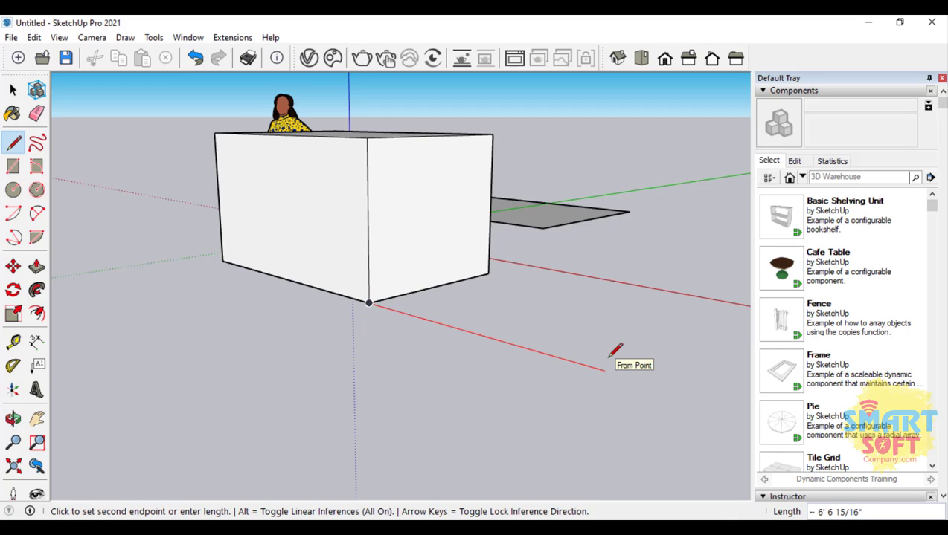
click(595, 368)
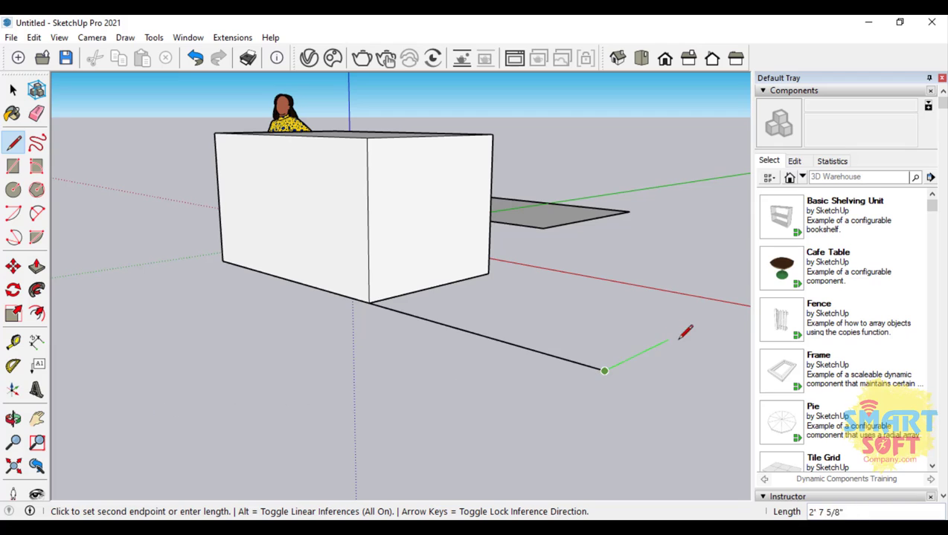
key(ctrl+z)
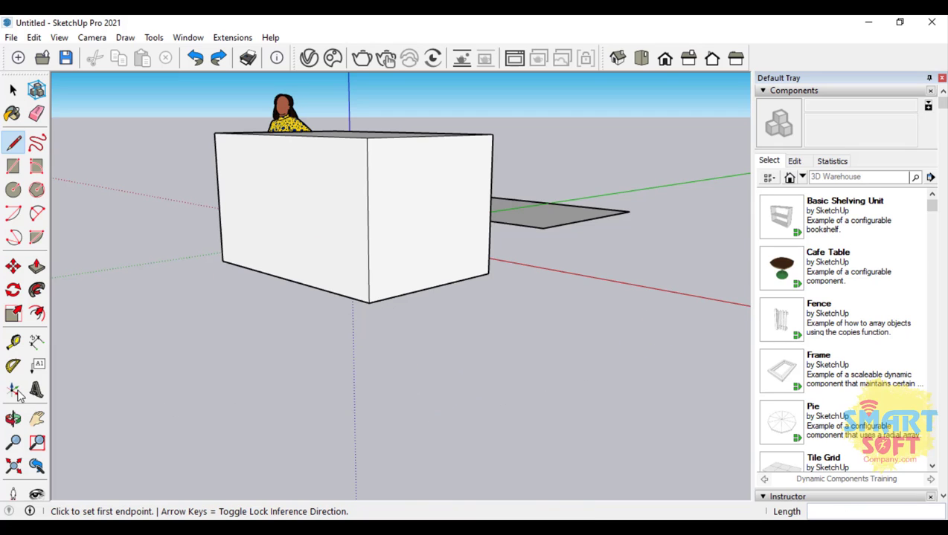
In top view, draw a strip about 10' 9" wide and 4' 8" deep against the flat rectangle's edge facing the origin
click(641, 58)
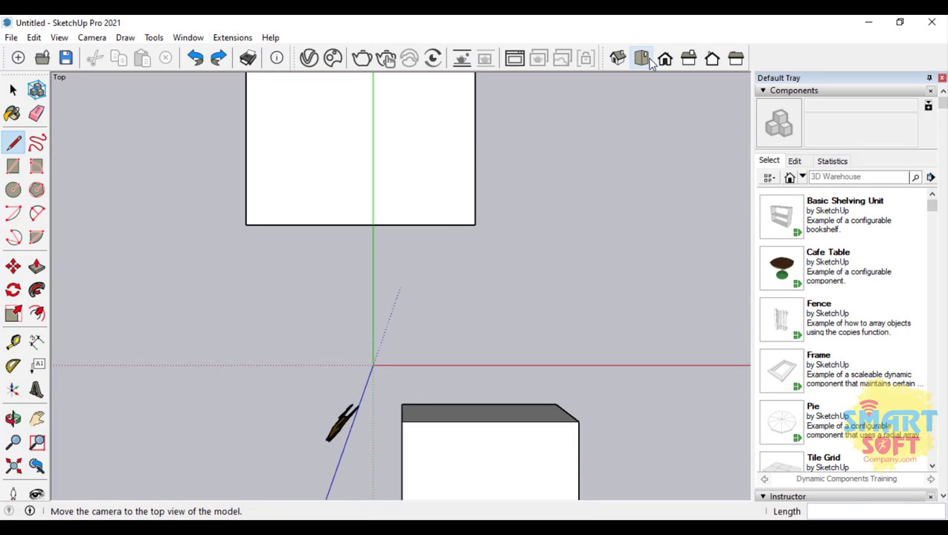
click(245, 225)
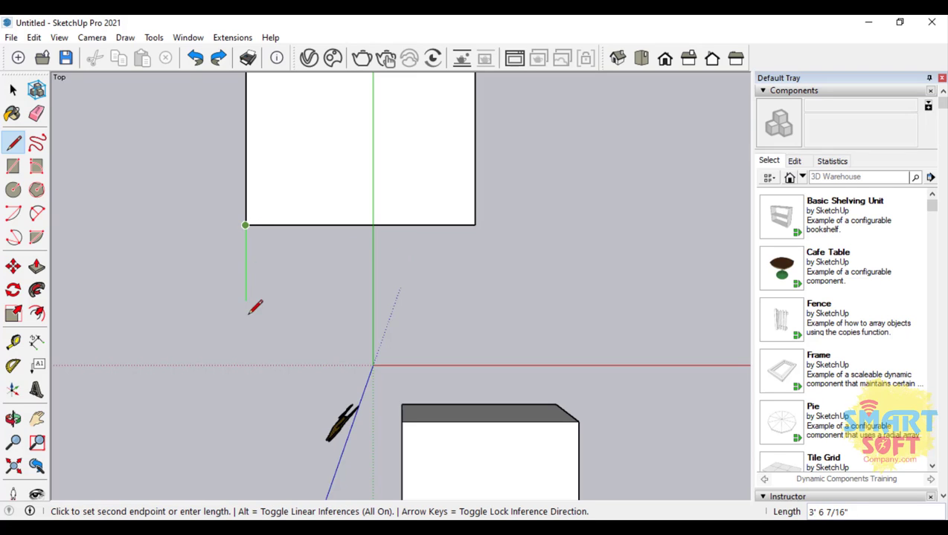
click(245, 324)
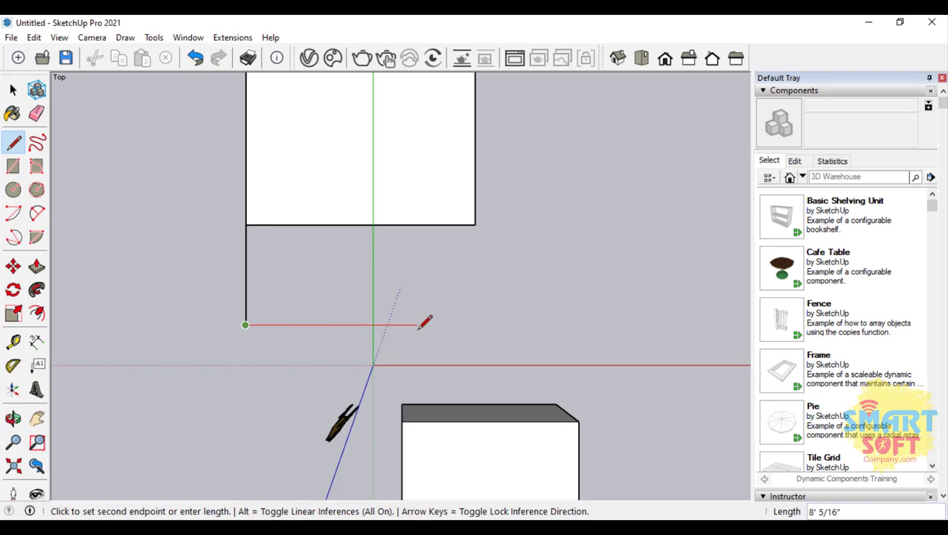
click(478, 325)
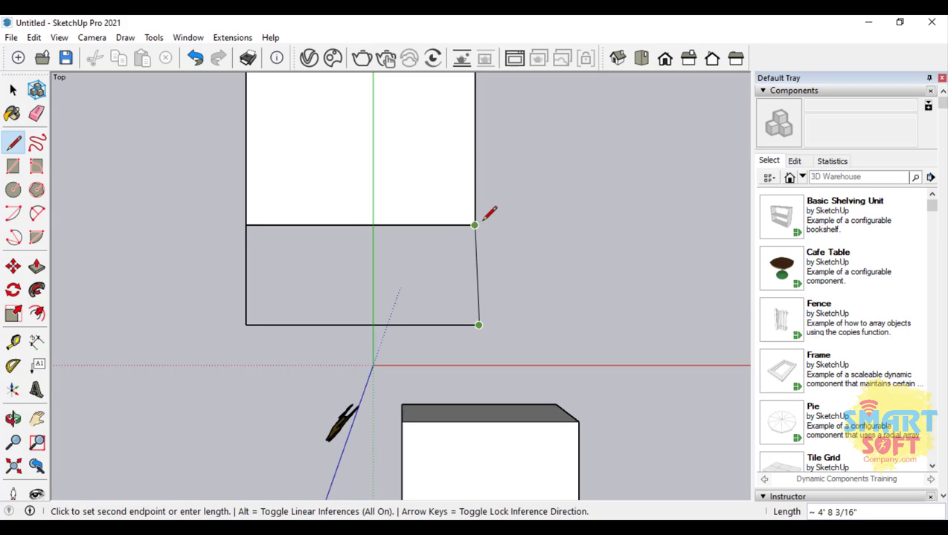
key(ctrl+z)
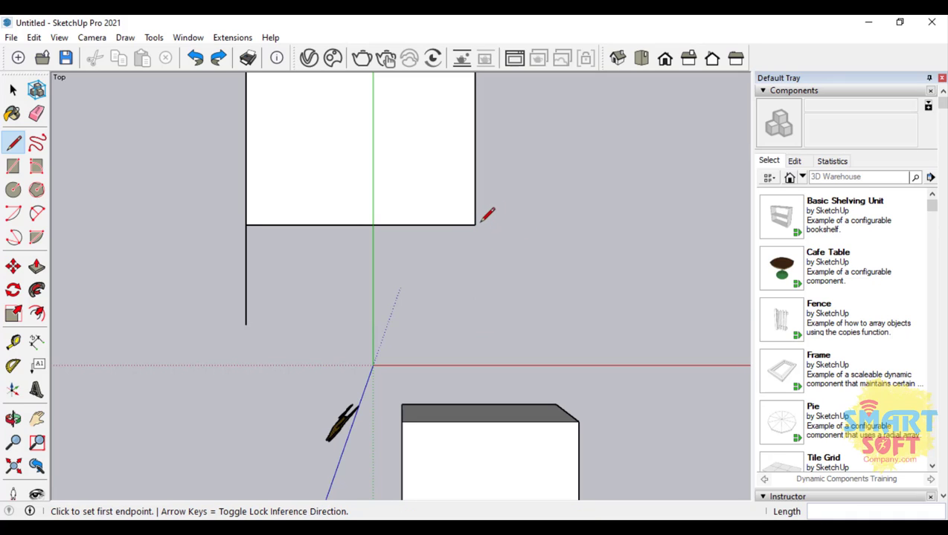
click(475, 225)
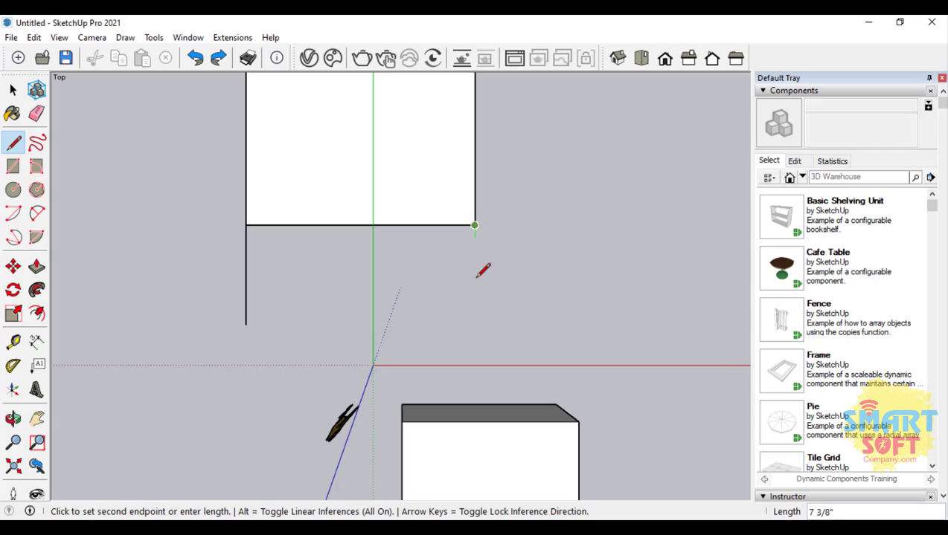
click(474, 325)
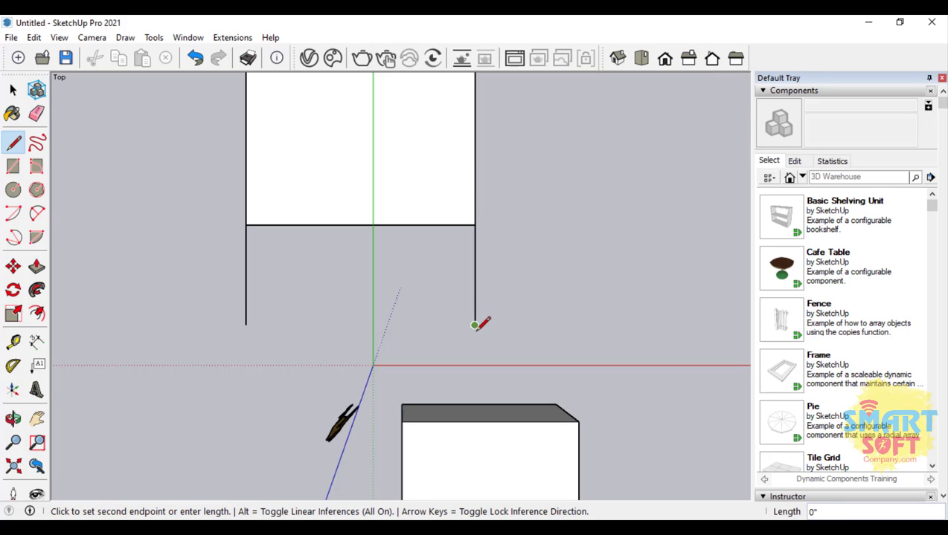
click(246, 325)
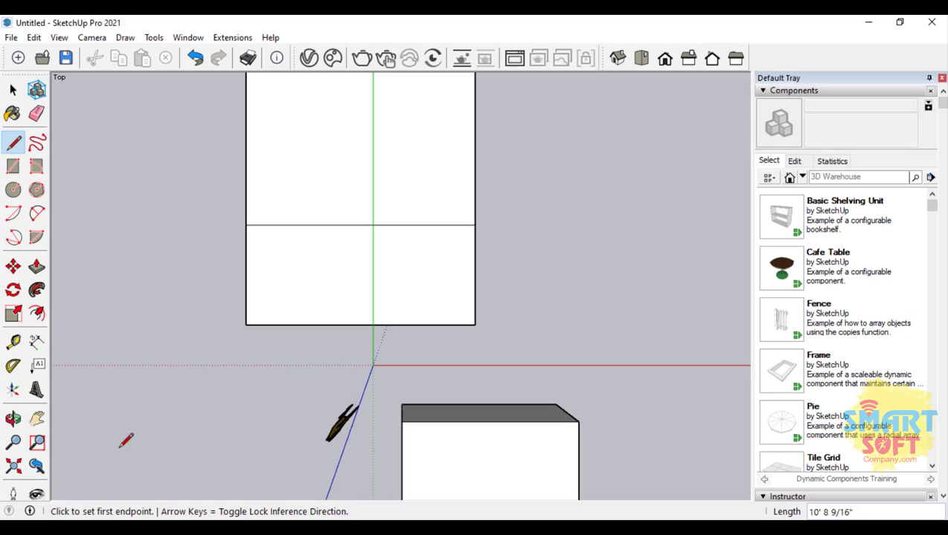
Push/Pull the larger section of the divided flat rectangle upward by 6' 5 13/16"
click(13, 419)
drag(173, 290, 472, 235)
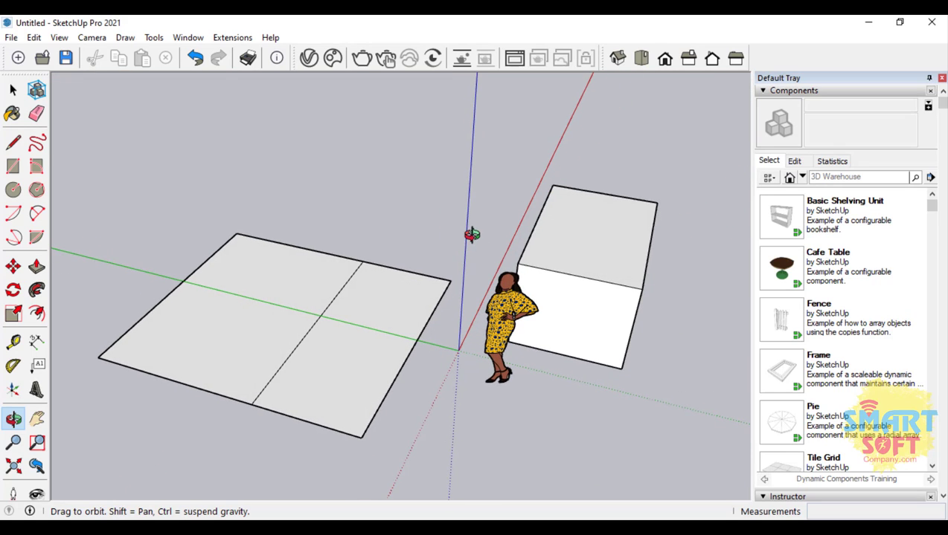
click(36, 266)
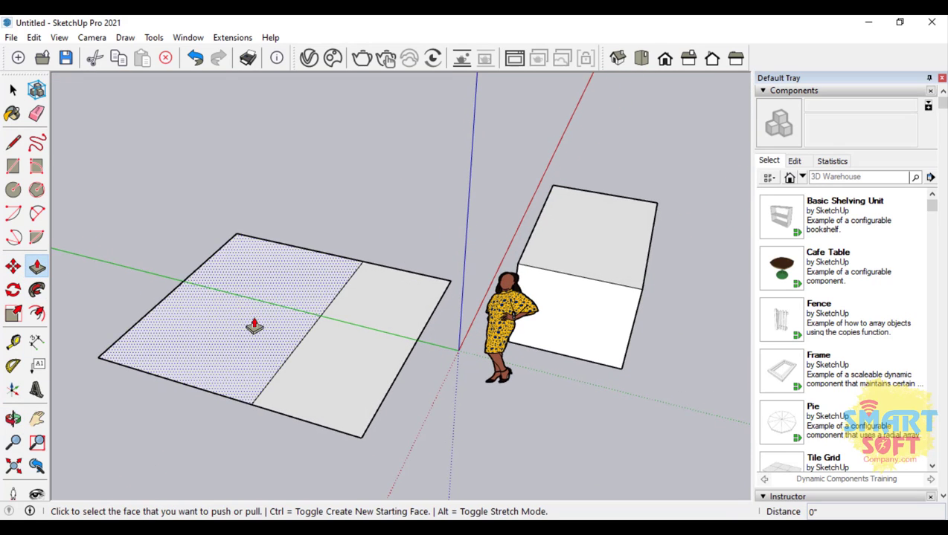
click(254, 327)
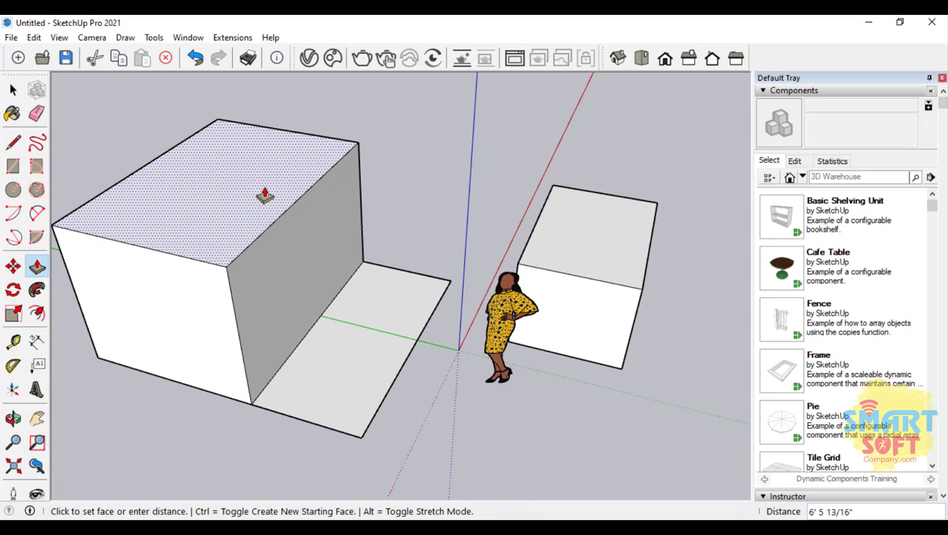
click(265, 195)
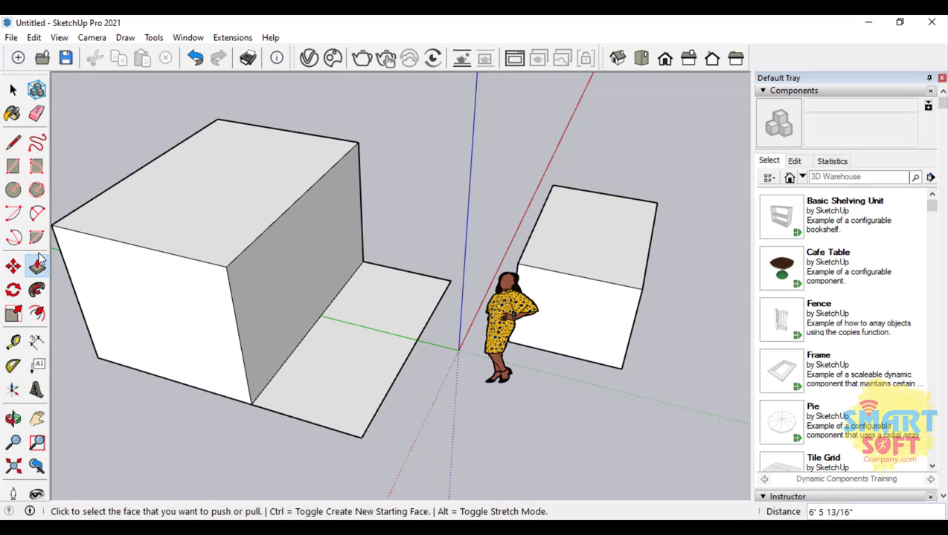
Draw a small square with sides of about 10" in the near outer corner of the flat strip beside the new box
click(13, 142)
scroll(352, 415, up, 2)
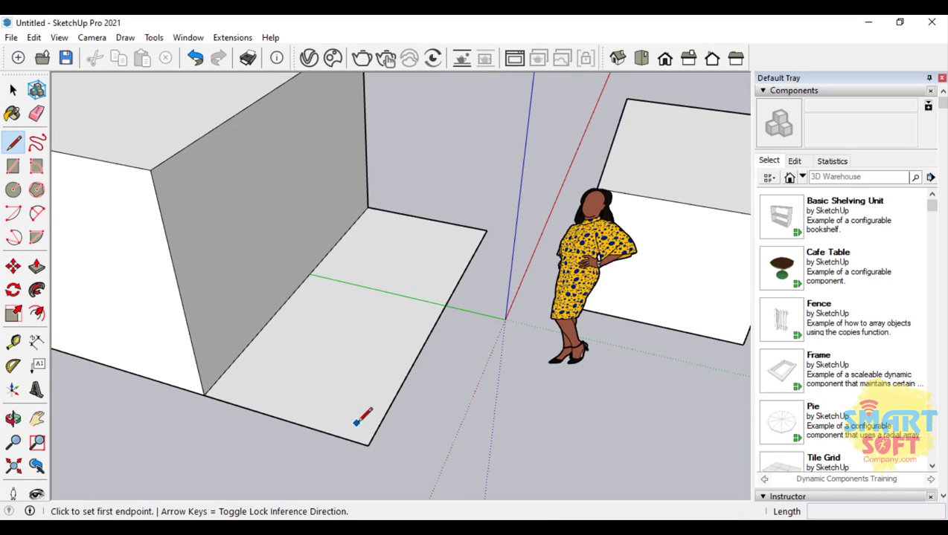
click(341, 437)
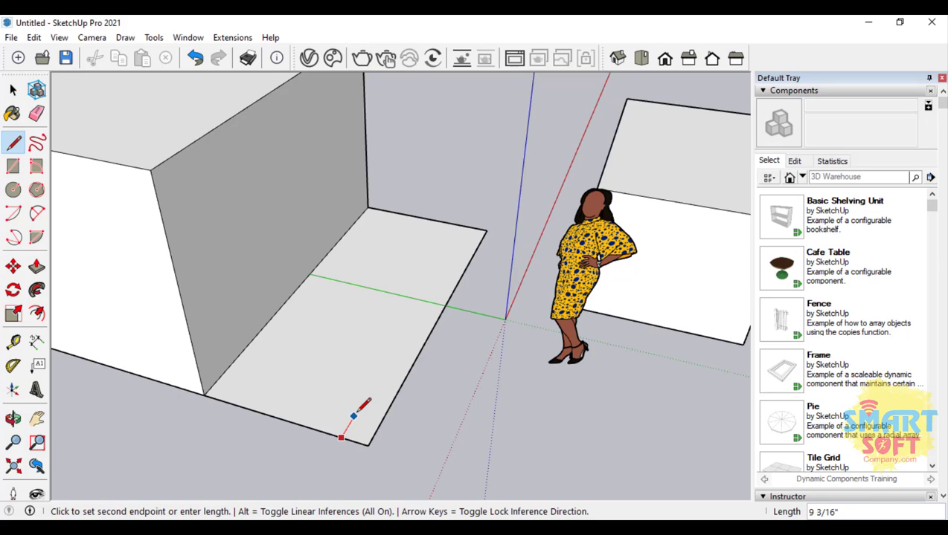
click(354, 415)
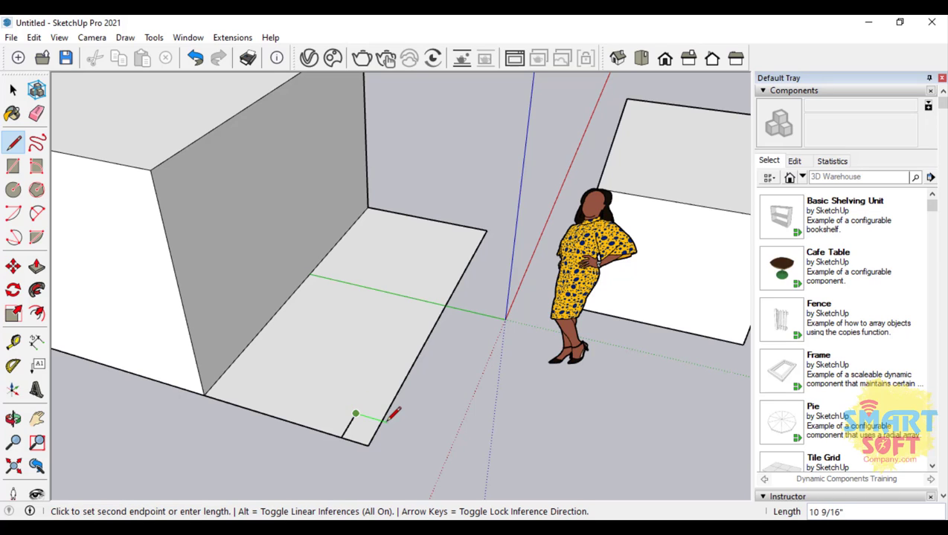
click(381, 421)
key(space)
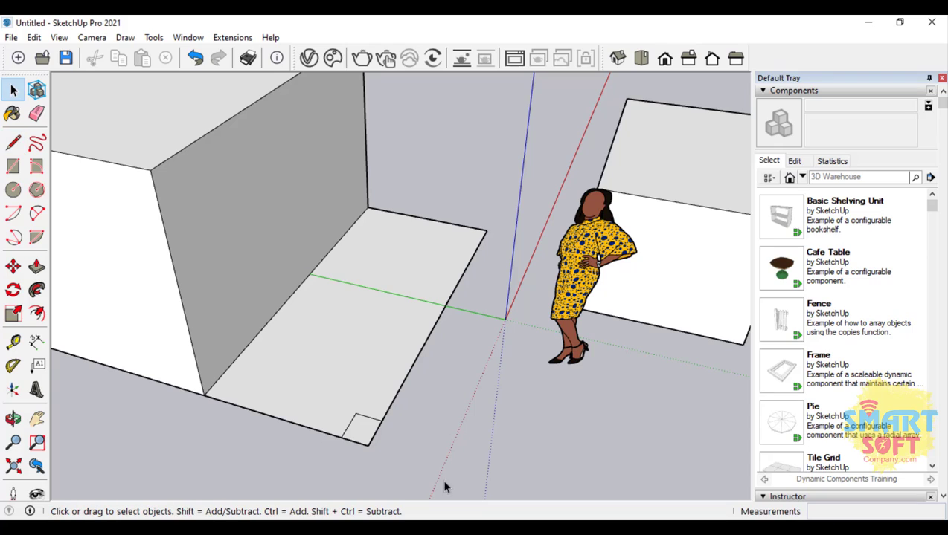
Select the small square with its bounding edges and paste a copy into the strip's other outer corner
click(363, 436)
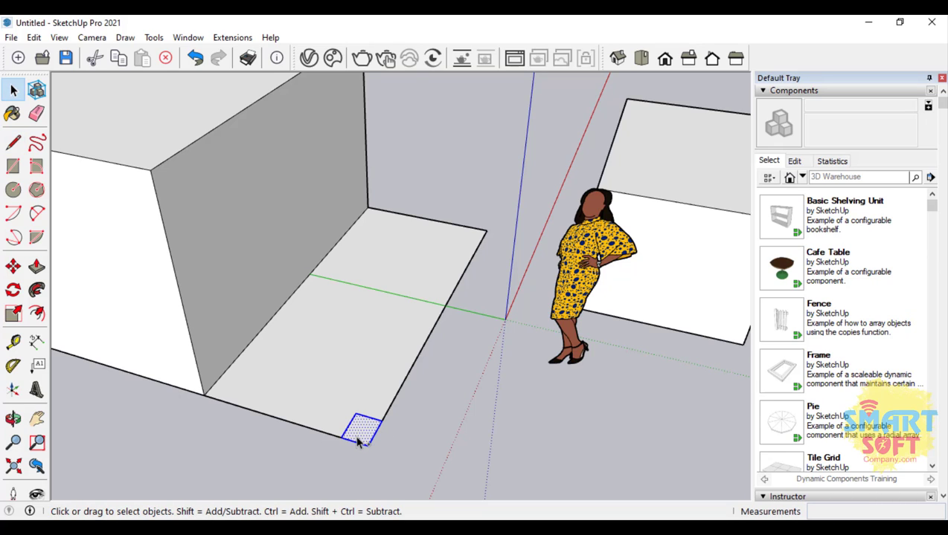
key(ctrl+c)
key(ctrl+v)
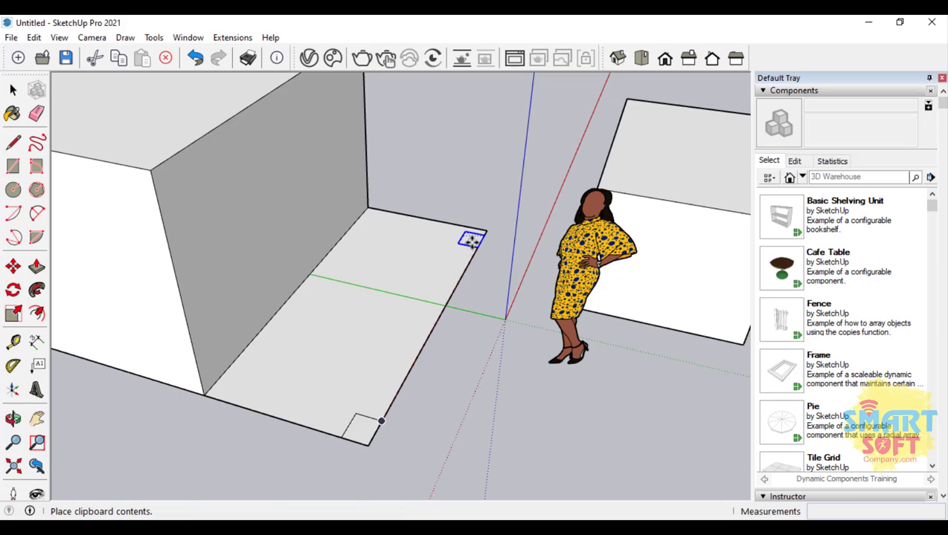
click(472, 238)
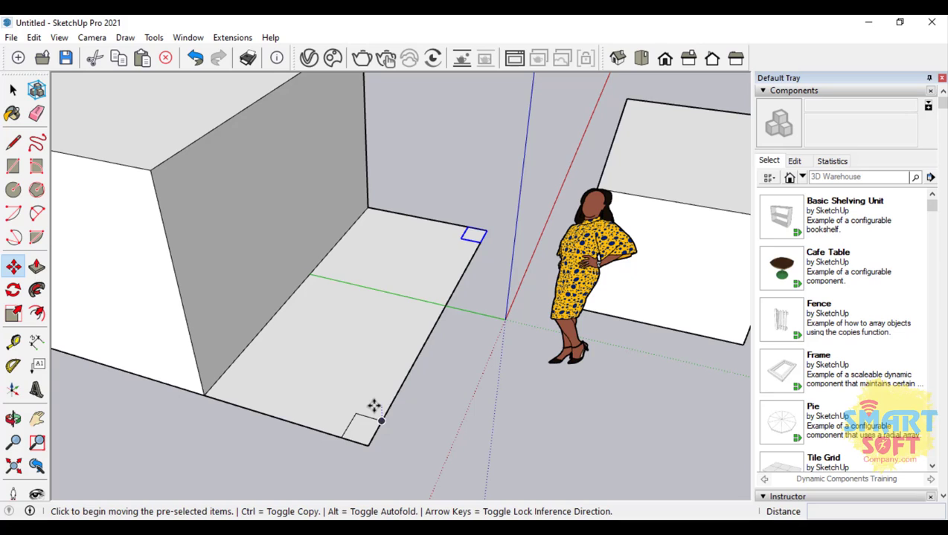
key(ctrl+v)
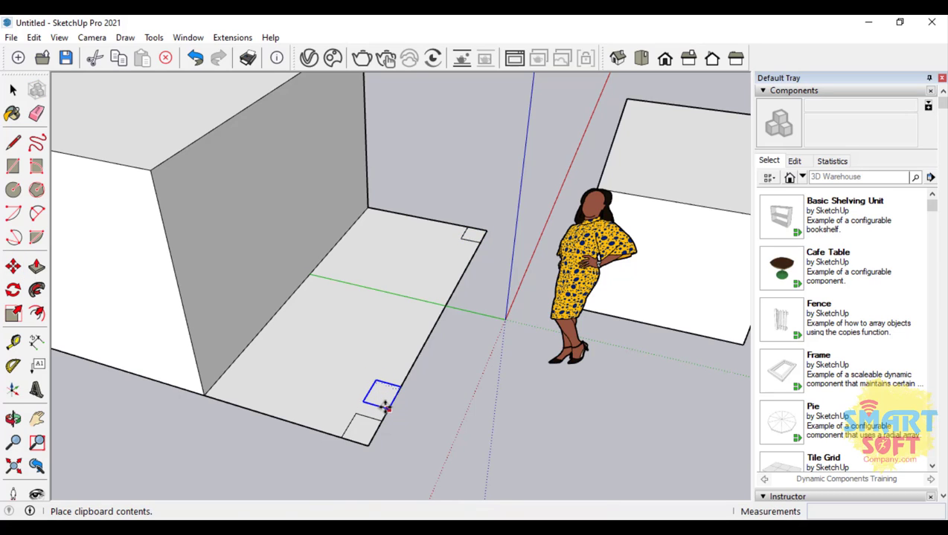
click(385, 407)
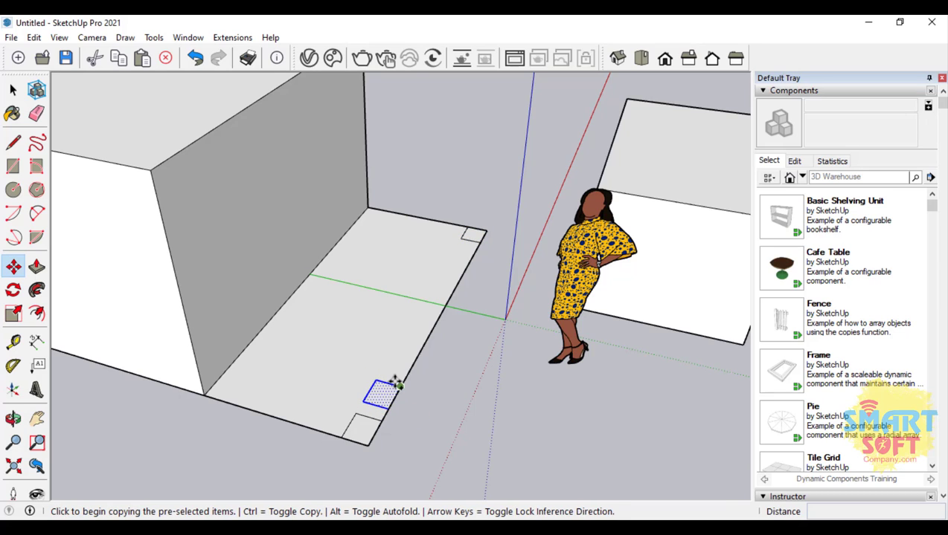
key(ctrl+z)
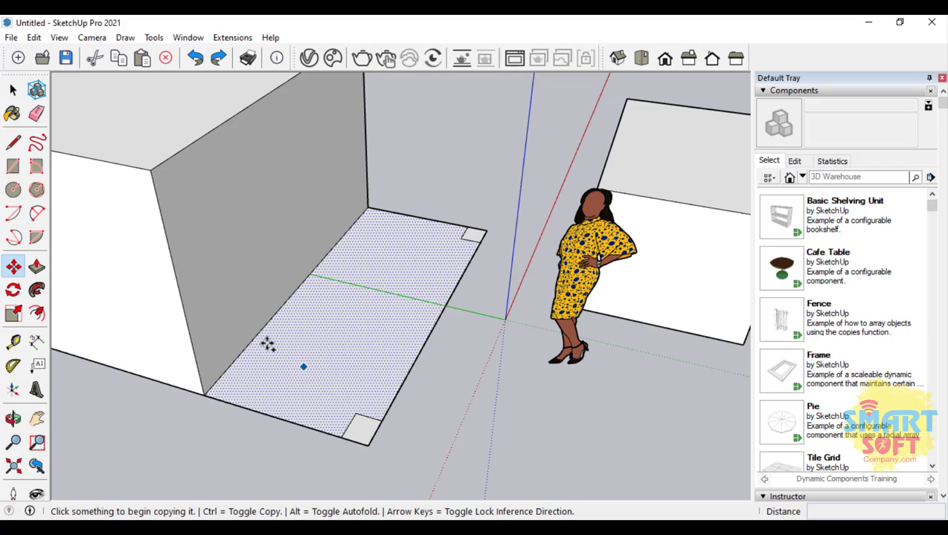
Erase the strip's outer edges between the two small corner squares and the box, keeping both squares
click(37, 121)
drag(233, 417, 443, 353)
drag(410, 213, 333, 286)
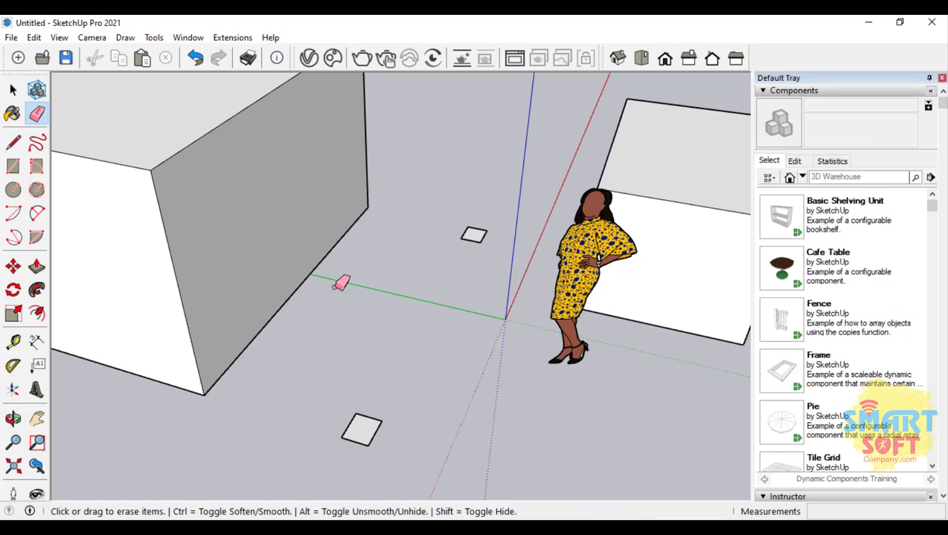
Push/Pull both small squares upward into posts level with the large box's top, 6' 5 13/16" high
scroll(195, 354, down, 5)
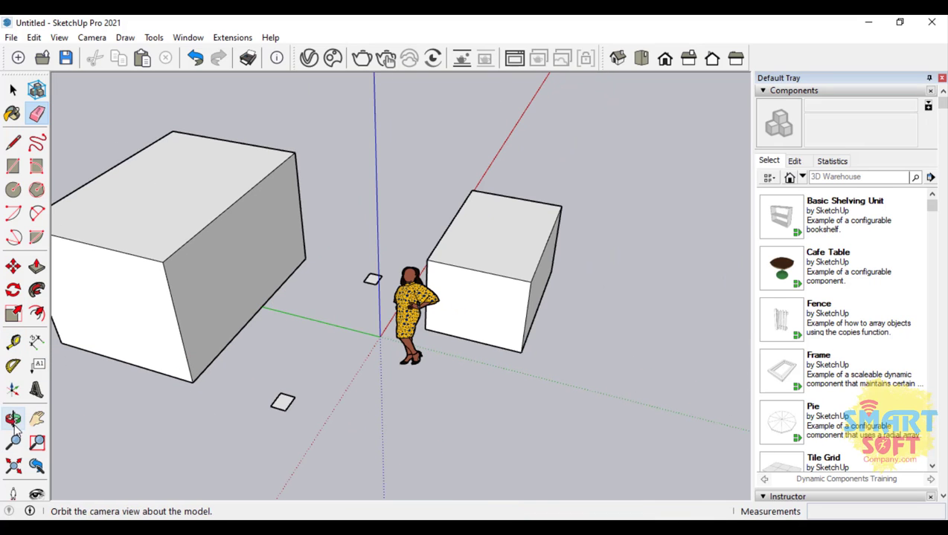
click(13, 419)
drag(313, 355, 89, 148)
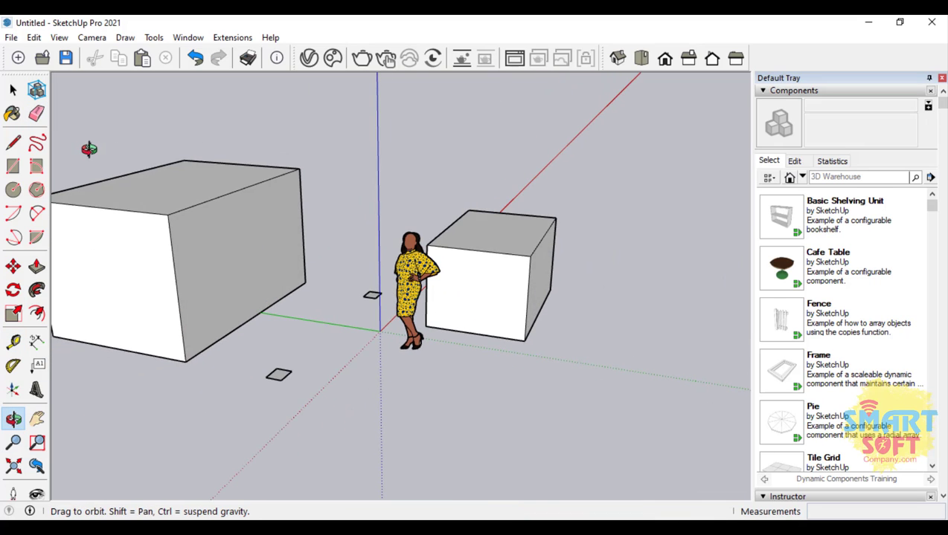
click(36, 266)
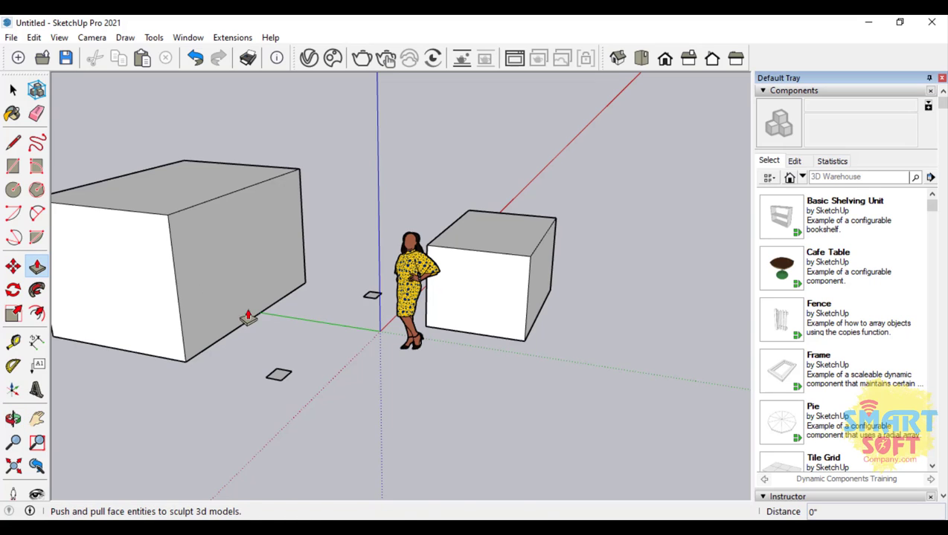
click(374, 296)
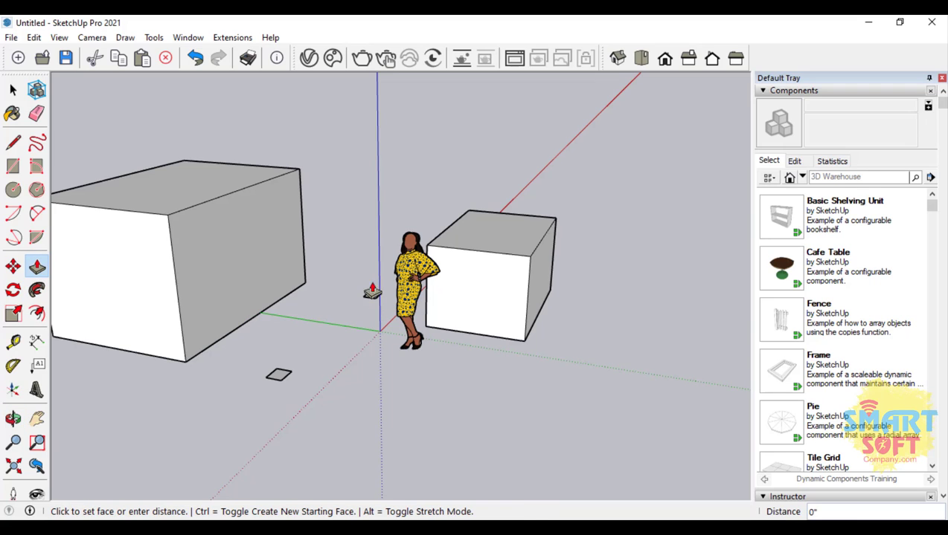
click(302, 175)
click(279, 379)
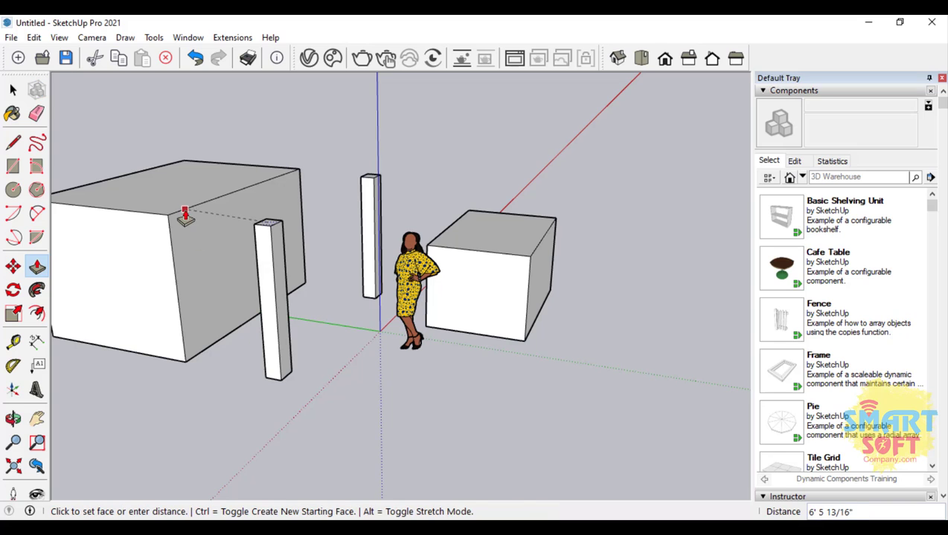
click(184, 214)
Draw a vertical line upward from the midpoint of the large box's top edge facing the two posts
scroll(317, 226, down, 2)
click(12, 420)
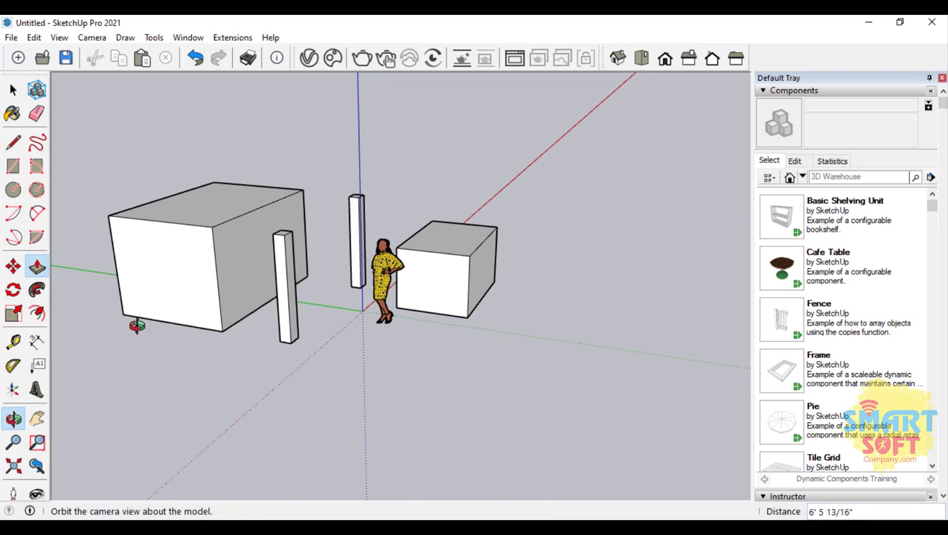
drag(133, 324, 188, 201)
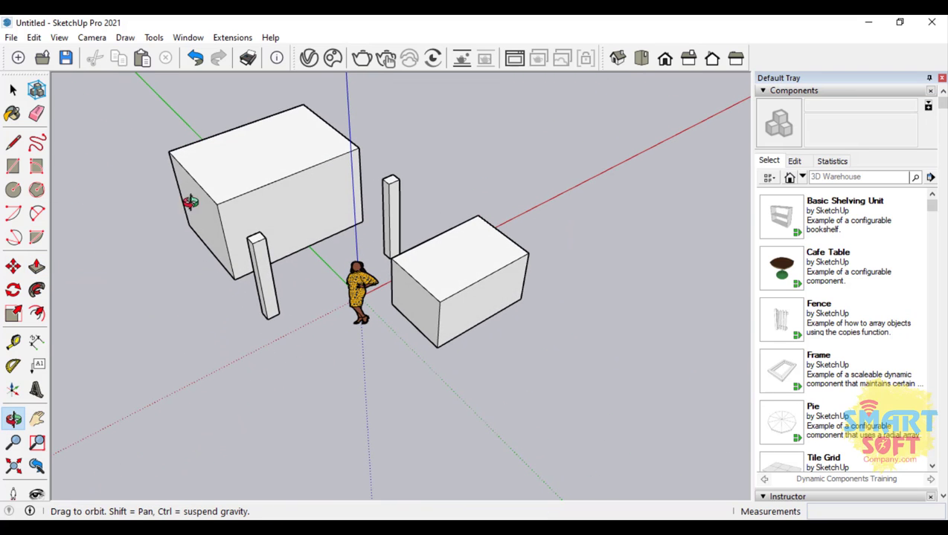
click(12, 141)
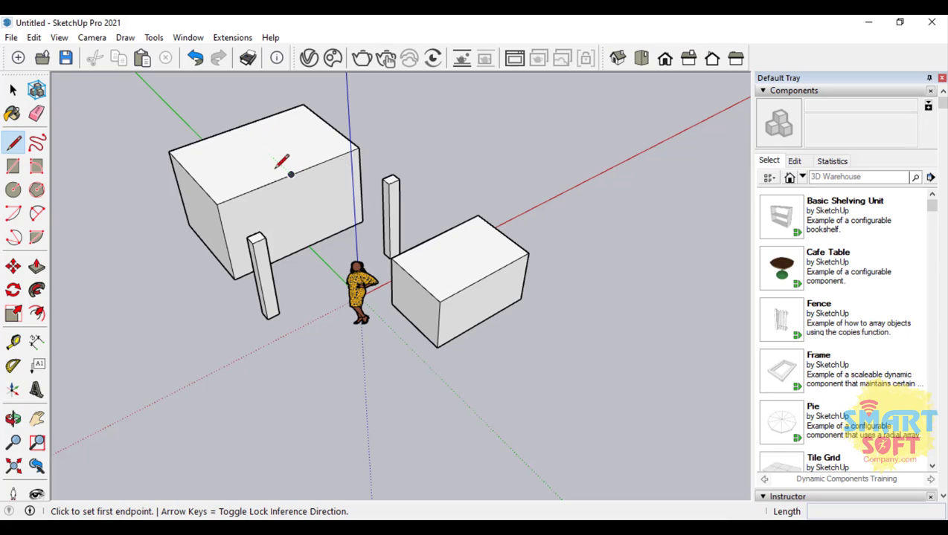
click(291, 174)
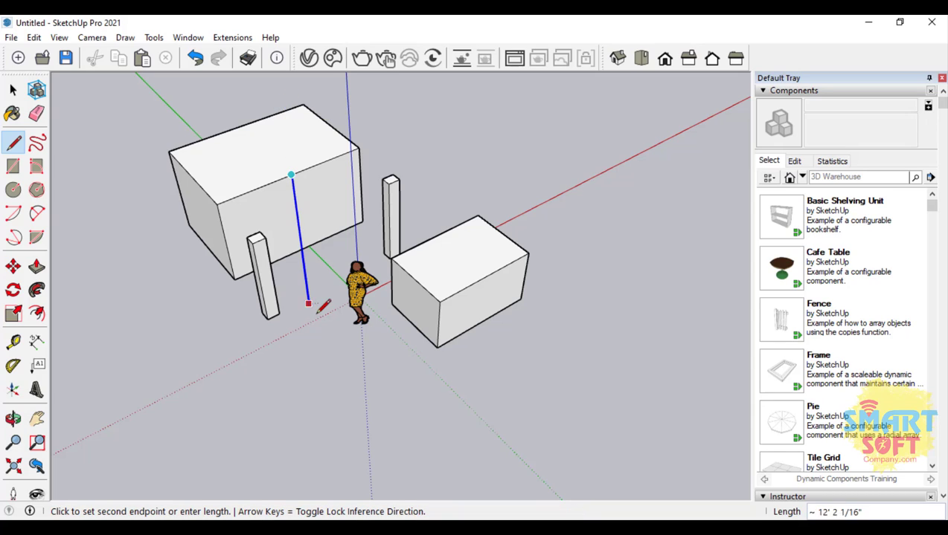
click(284, 119)
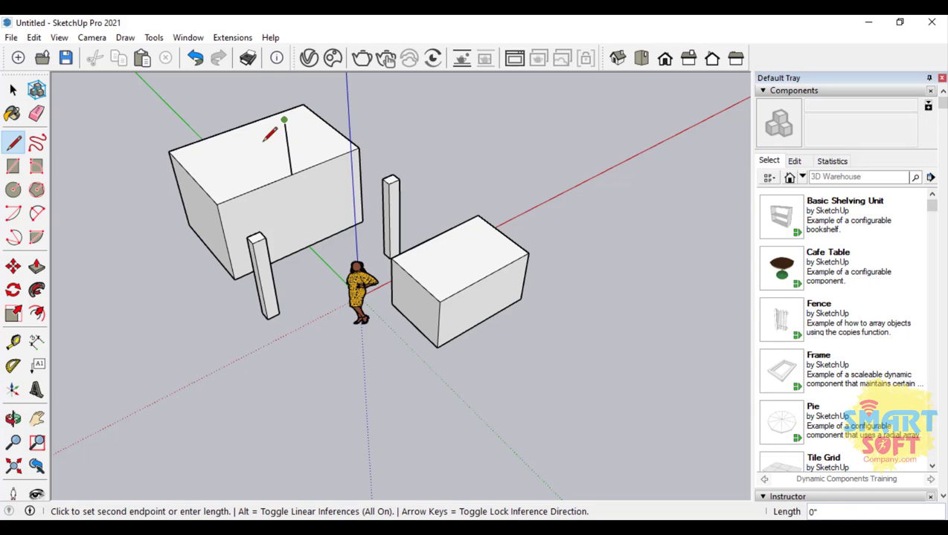
Connect the vertical line's upper end to the large box's four top corners as a sloped roof, and erase the vertical line
click(217, 203)
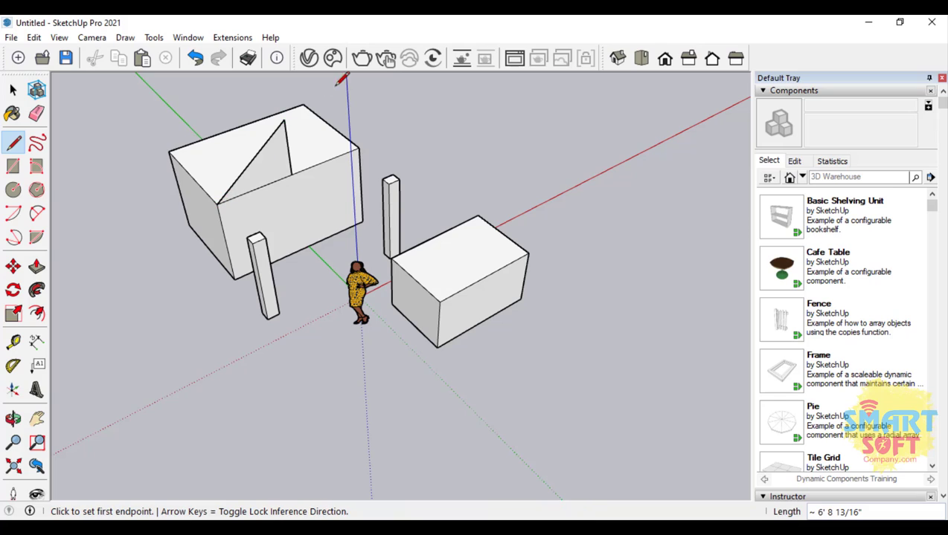
click(283, 119)
click(359, 146)
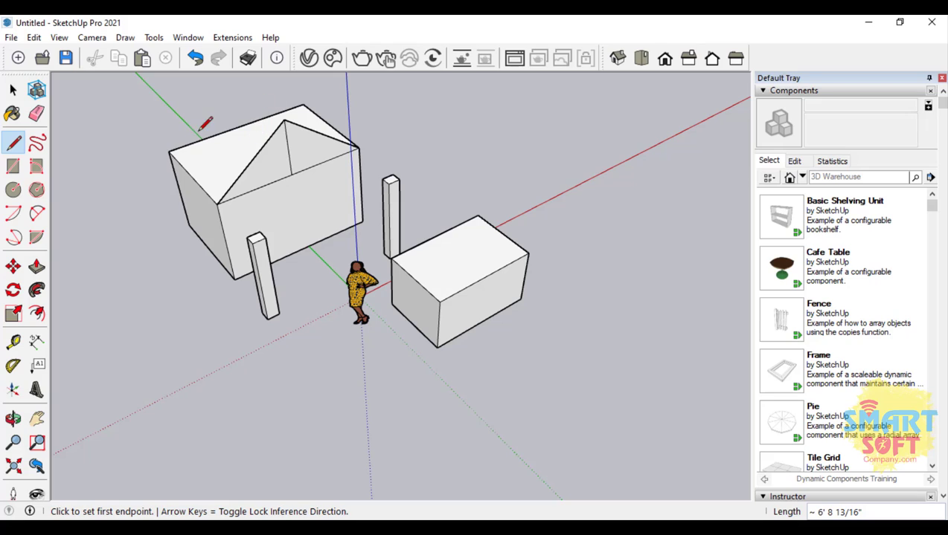
click(283, 119)
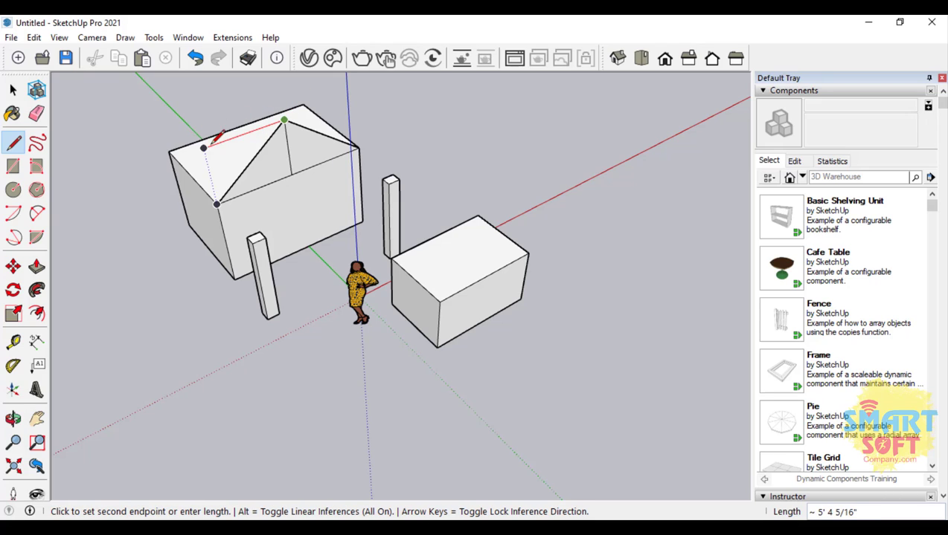
click(168, 152)
click(284, 119)
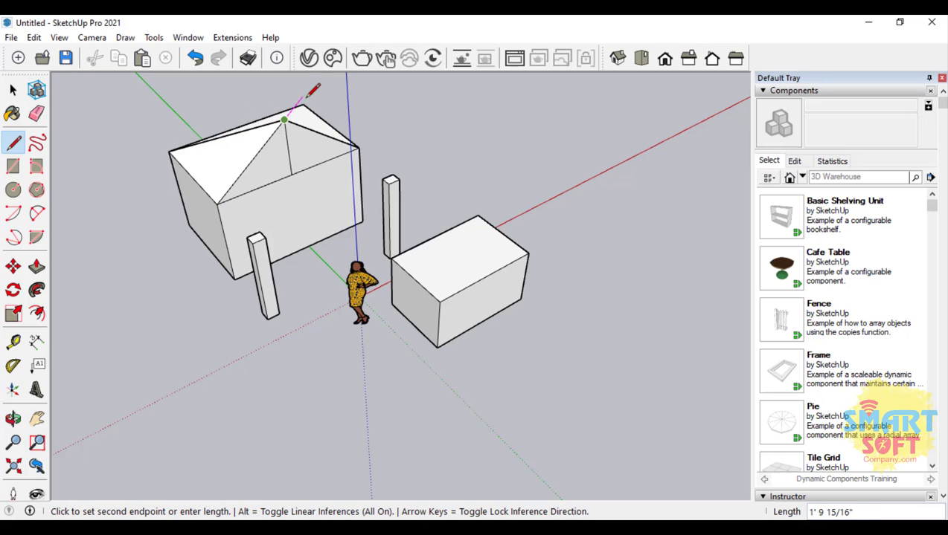
click(303, 104)
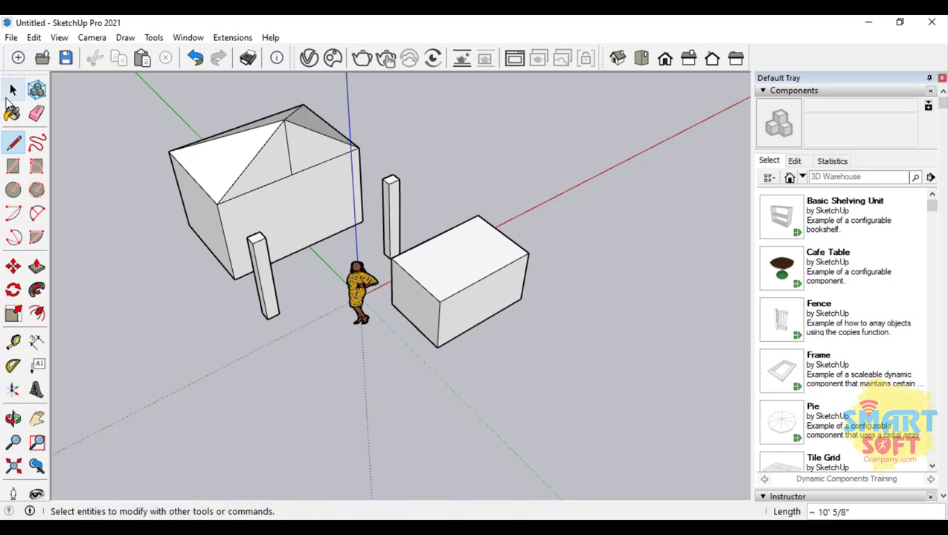
click(36, 115)
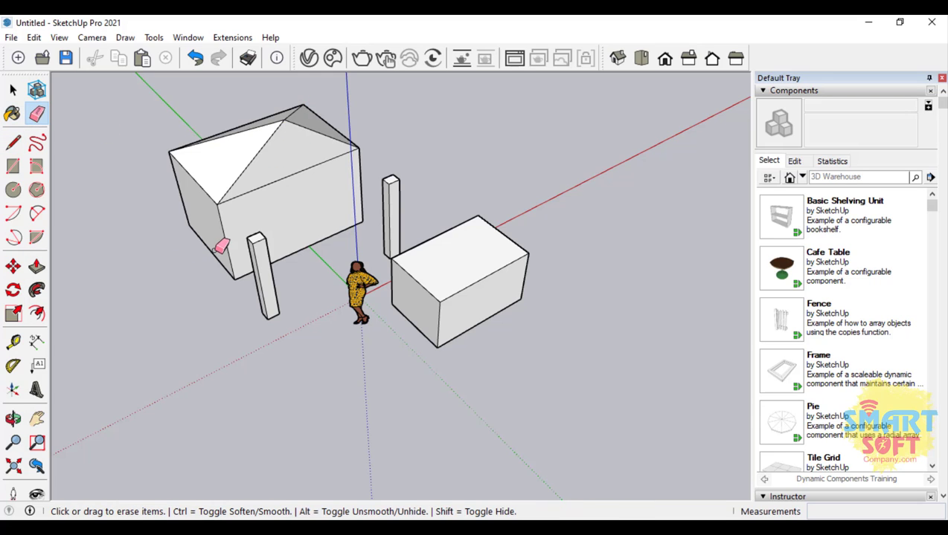
Draw a rectangle about 10" by 6" at the upper end of the near post's face that points toward the large box
click(13, 419)
drag(246, 246, 443, 261)
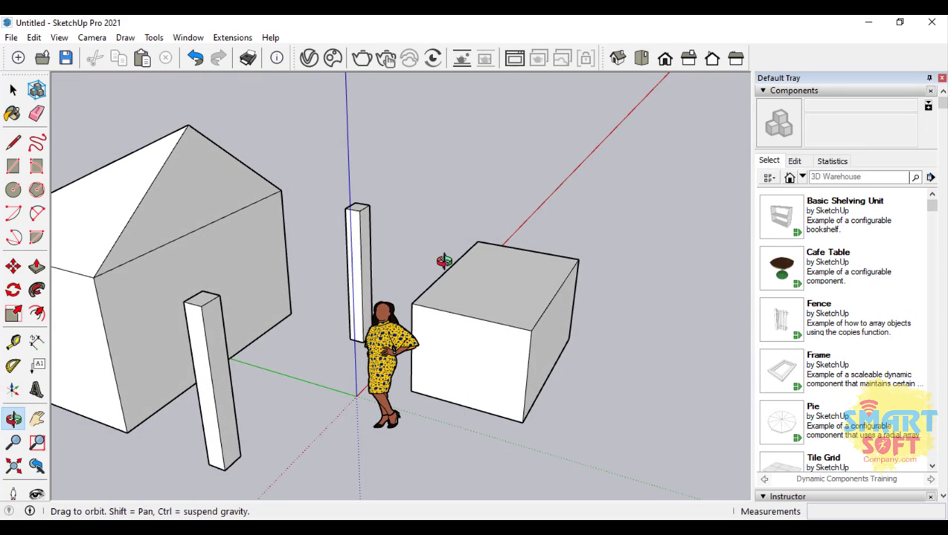
mouse_move(328, 197)
mouse_down()
mouse_move(323, 230)
mouse_move(250, 303)
mouse_move(205, 241)
mouse_up()
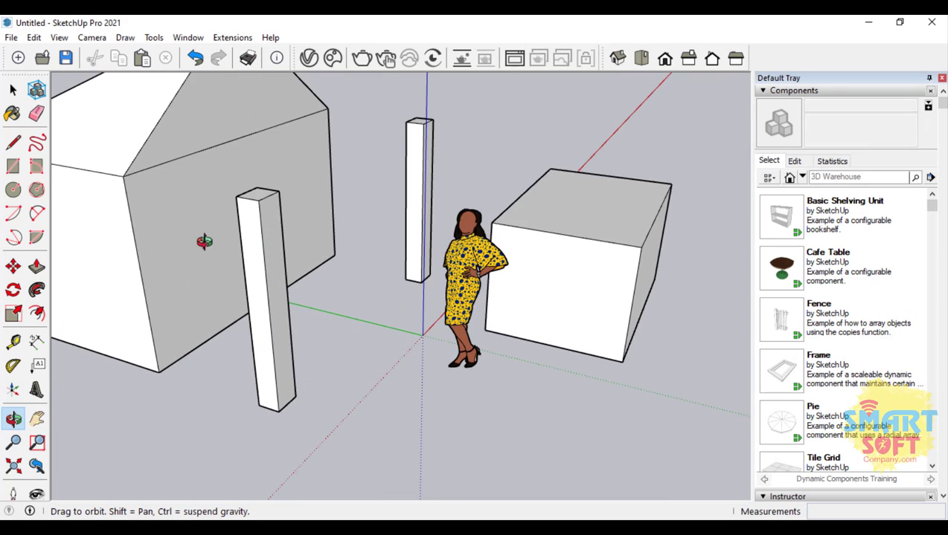
click(12, 143)
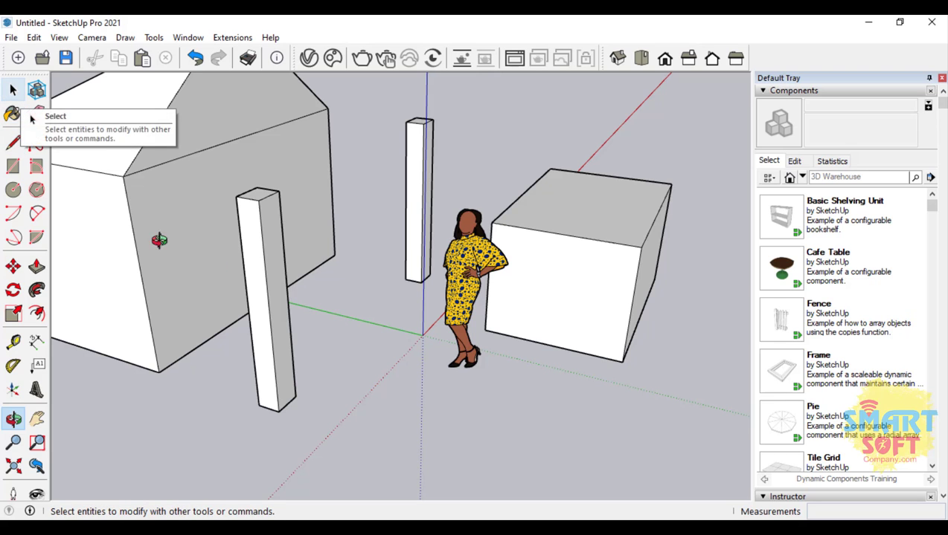
drag(207, 231, 505, 207)
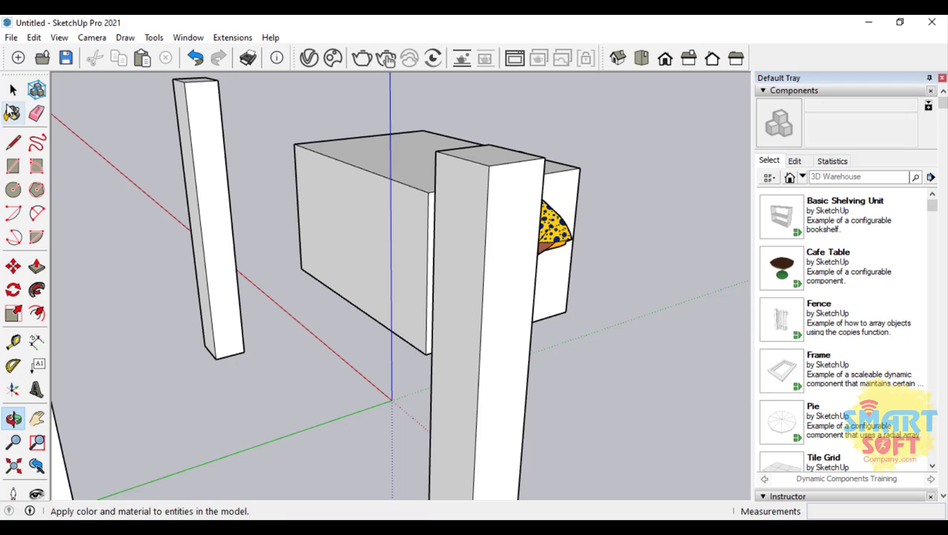
click(13, 166)
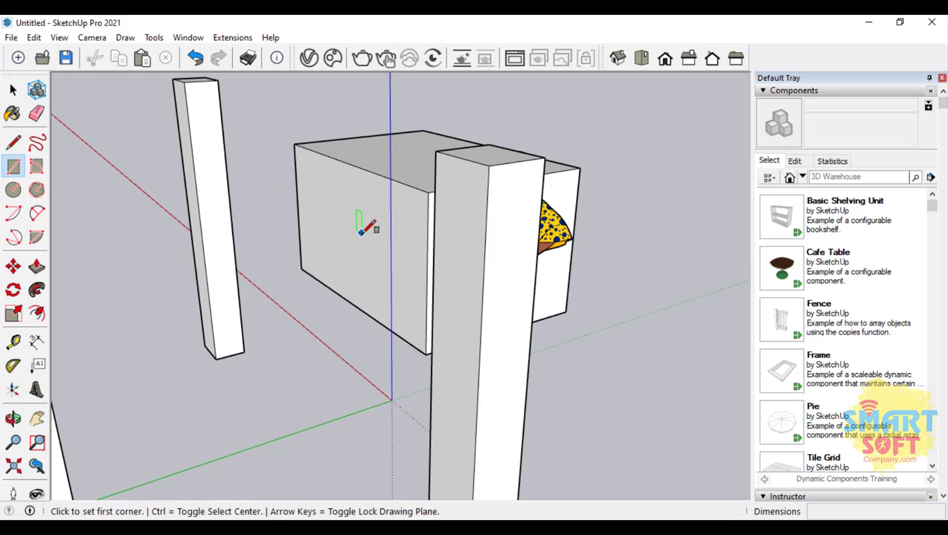
click(435, 151)
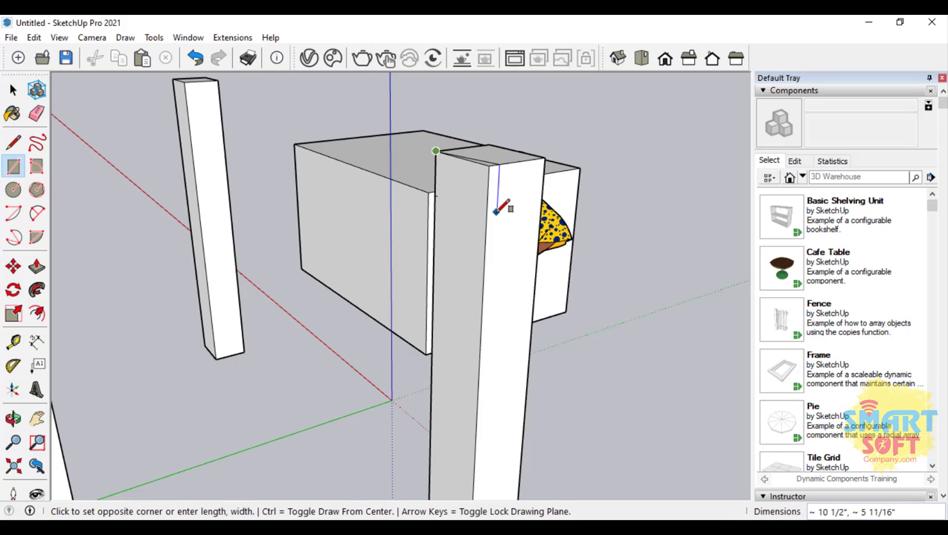
click(490, 217)
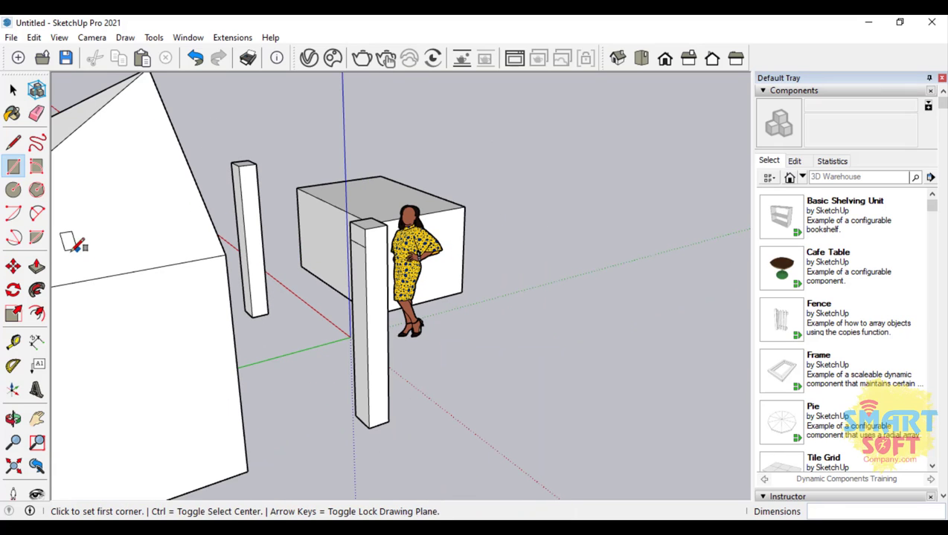
Push/Pull the rectangle on the near post 3' 11 7/16" to reach the large box's wall as a horizontal beam
click(36, 266)
click(361, 249)
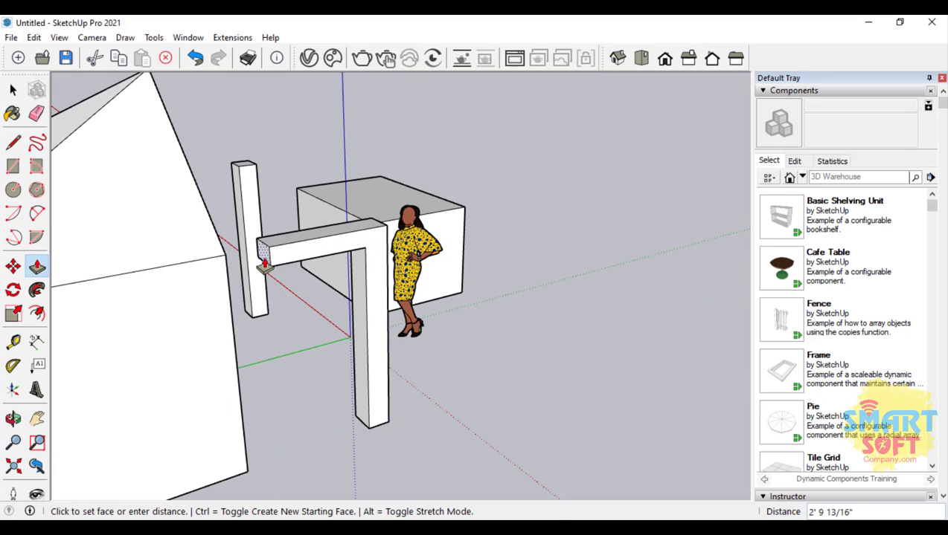
click(225, 271)
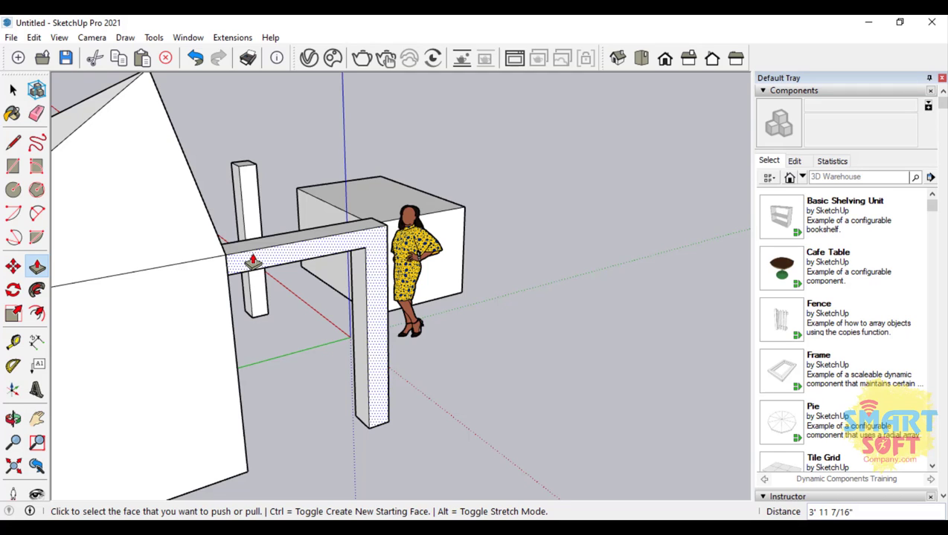
Undo the beam extrusion and turn the rectangle on the near post, with its edges, into a group
click(13, 419)
drag(290, 350, 64, 362)
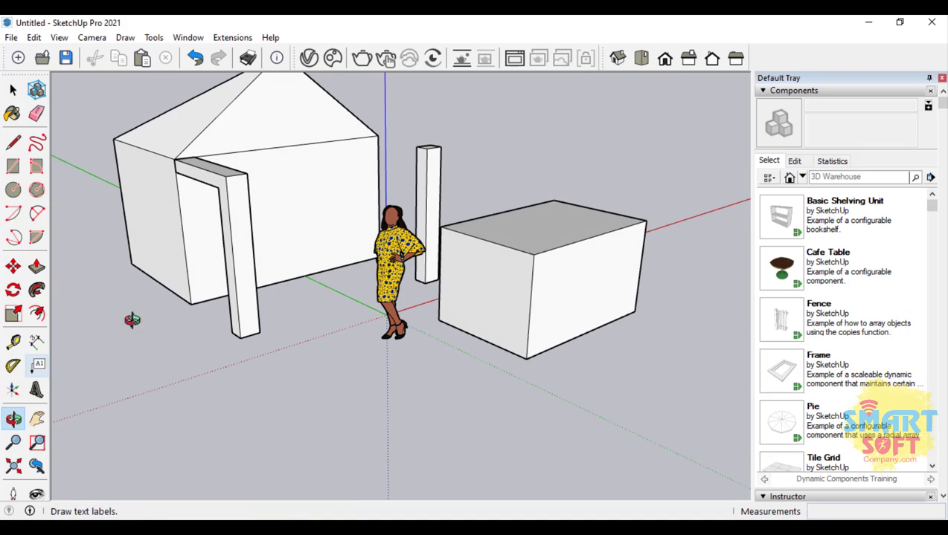
drag(162, 199, 404, 162)
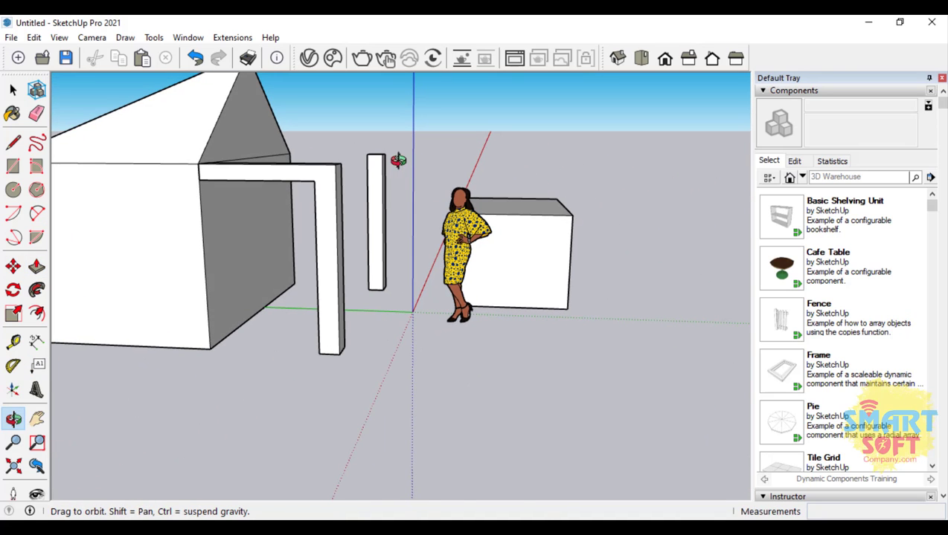
key(ctrl+z)
drag(282, 210, 381, 161)
click(12, 90)
click(531, 195)
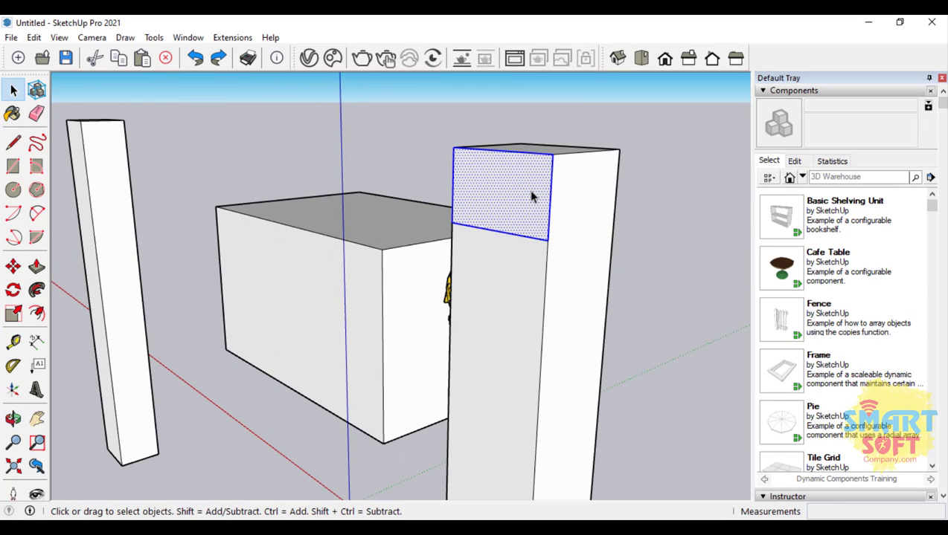
right_click(465, 175)
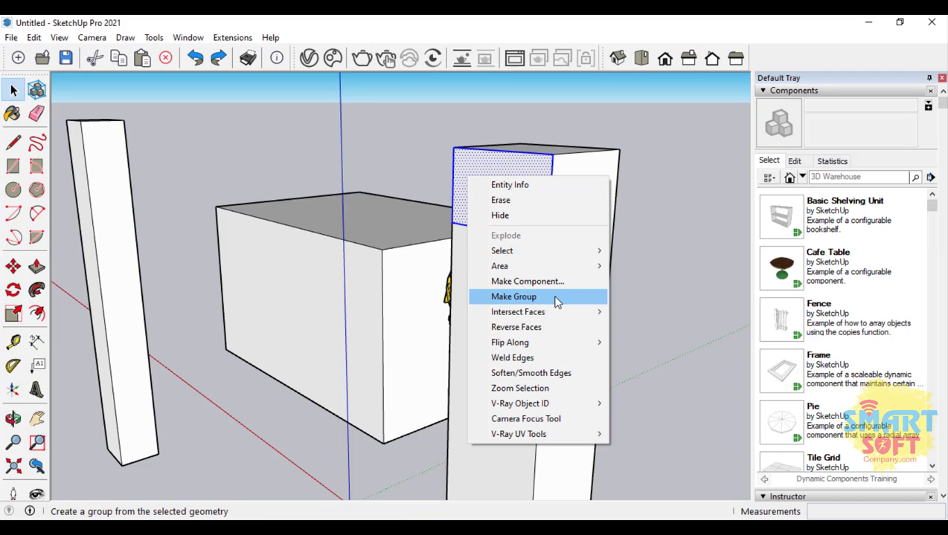
click(556, 300)
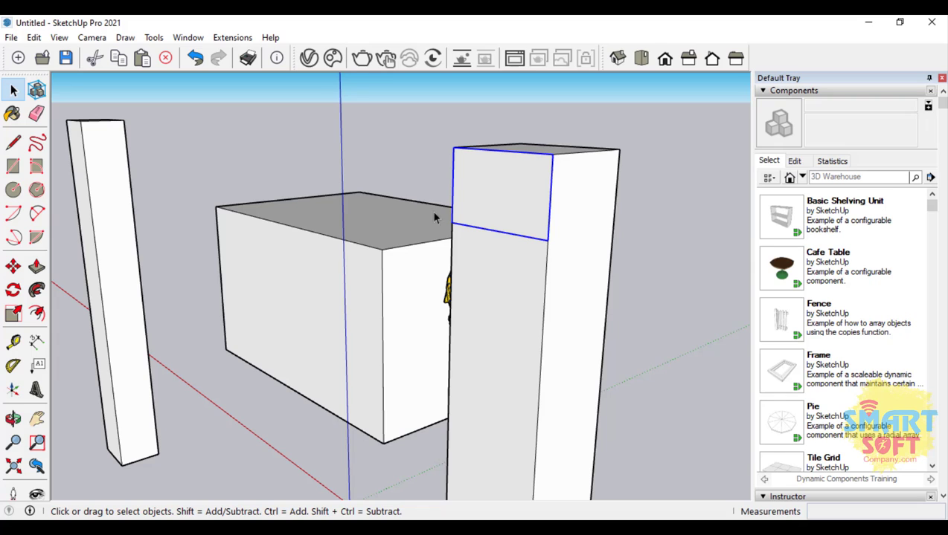
Try to Push/Pull the grouped rectangle area about 1' 9" toward the large box, and undo the pull and the grouping
scroll(511, 233, down, 3)
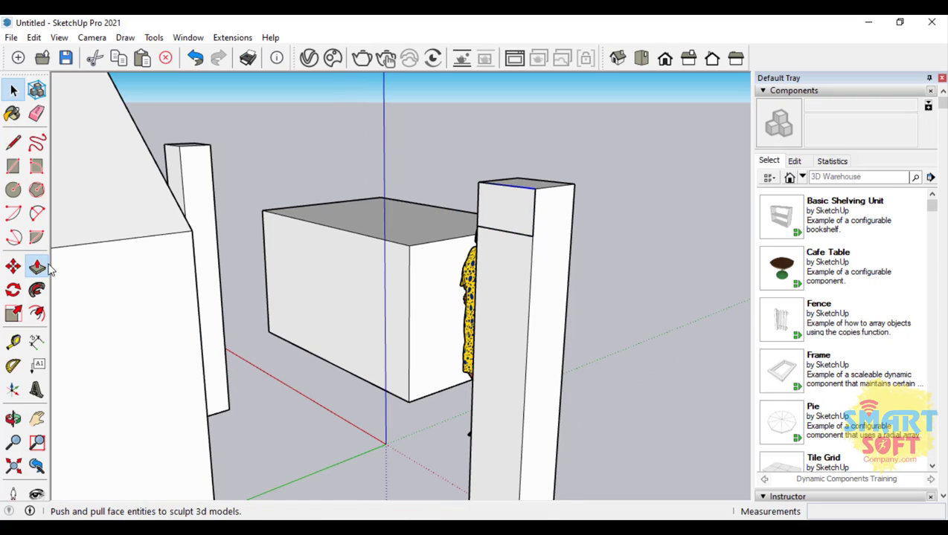
click(36, 266)
click(509, 214)
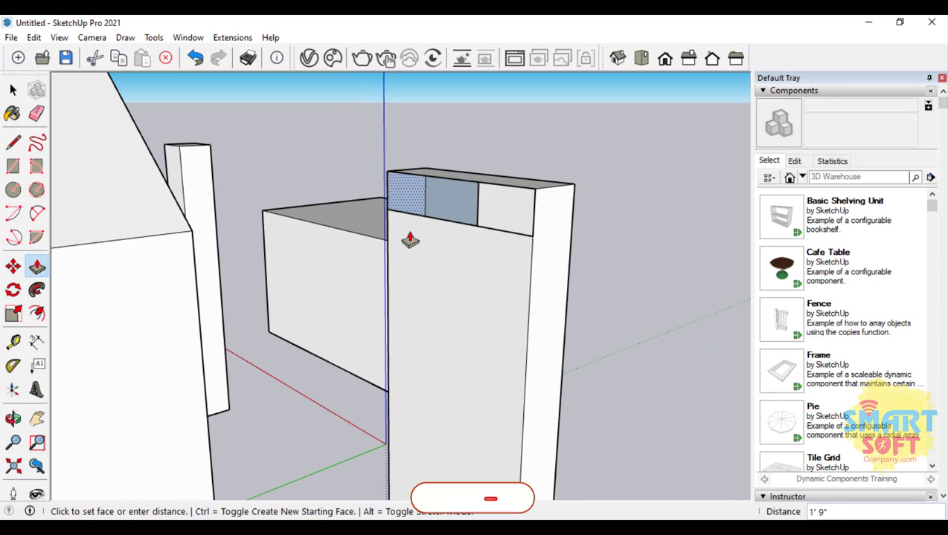
click(409, 239)
key(ctrl+z)
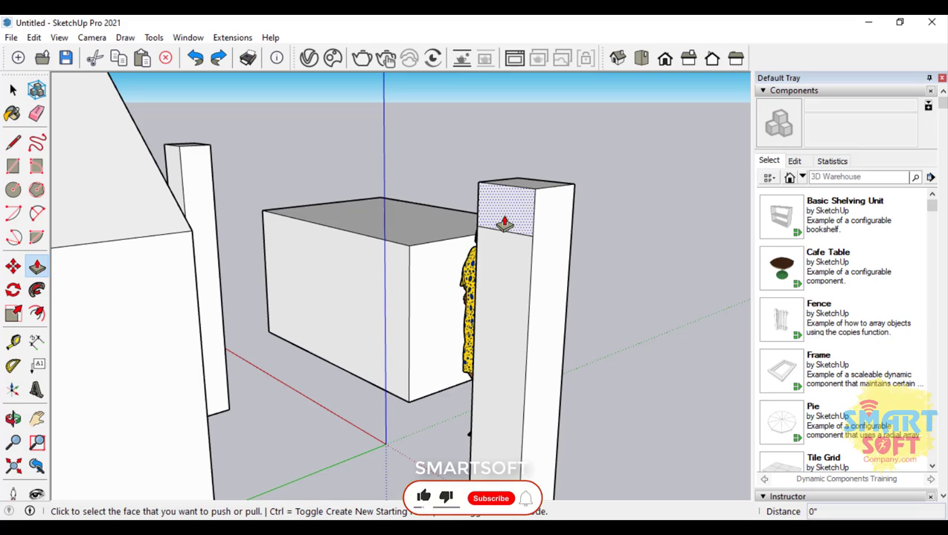
Push/Pull the near post's upper rectangle out to the large box again, and undo both the beam and the rectangle
click(510, 220)
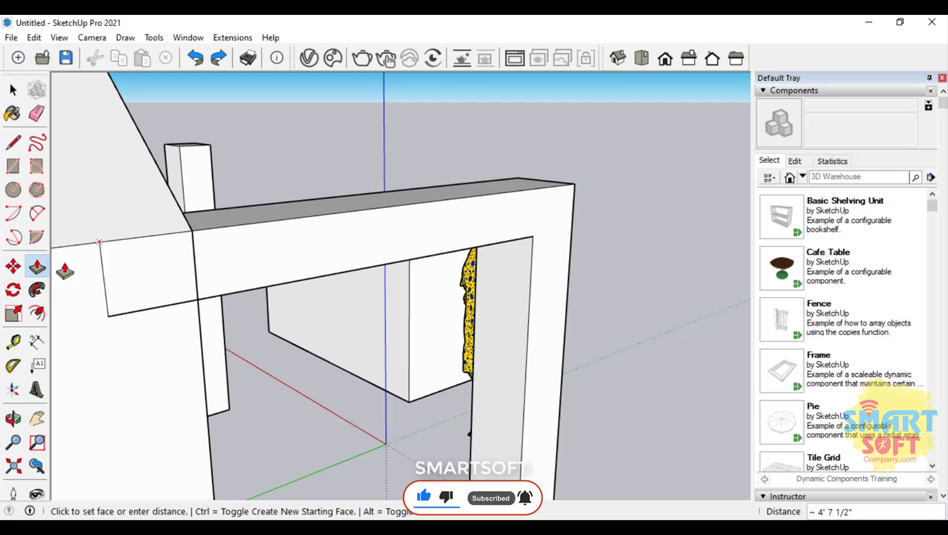
click(13, 418)
mouse_move(378, 277)
mouse_down()
mouse_move(353, 264)
mouse_move(371, 264)
mouse_move(343, 260)
mouse_move(386, 279)
mouse_up()
click(37, 268)
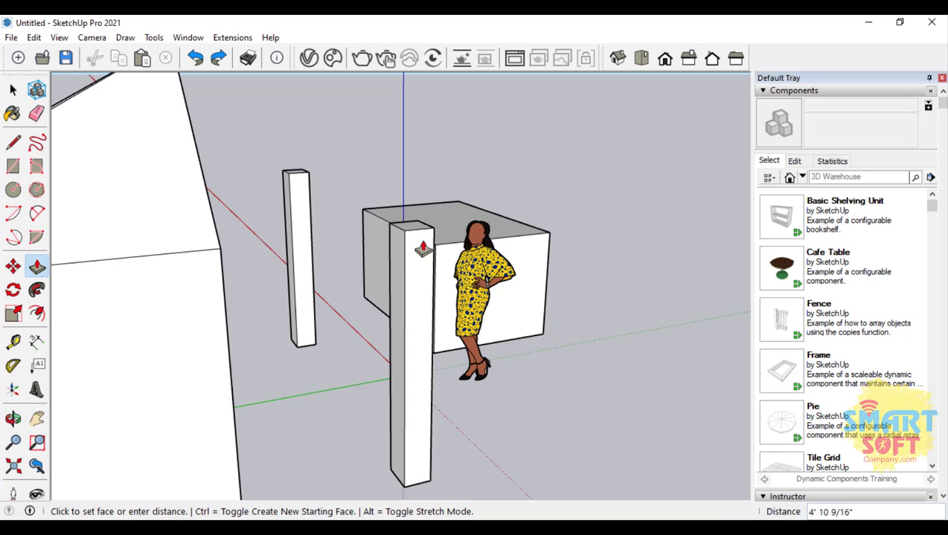
Draw a 10 3/8" by about 4 5/16" rectangle at the upper end of the near post's face toward the large box
scroll(381, 244, up, 3)
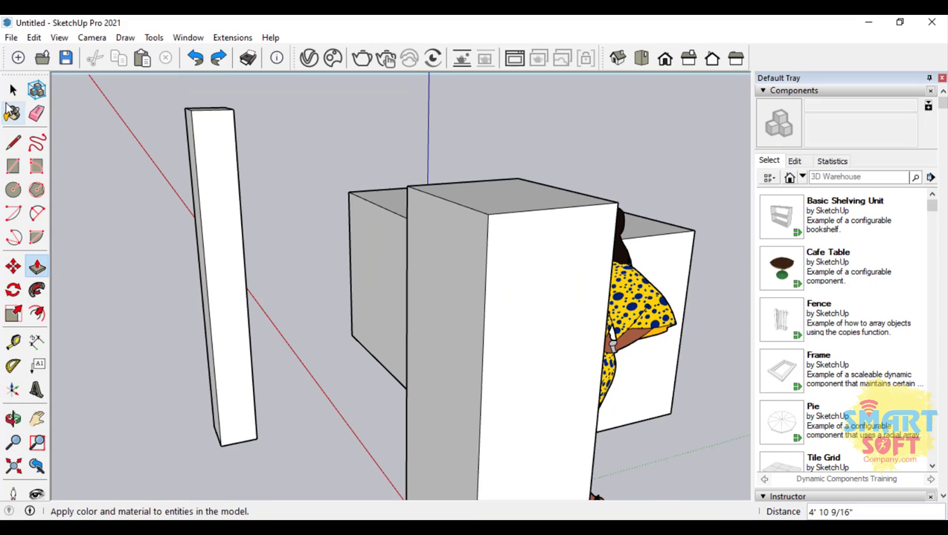
click(13, 142)
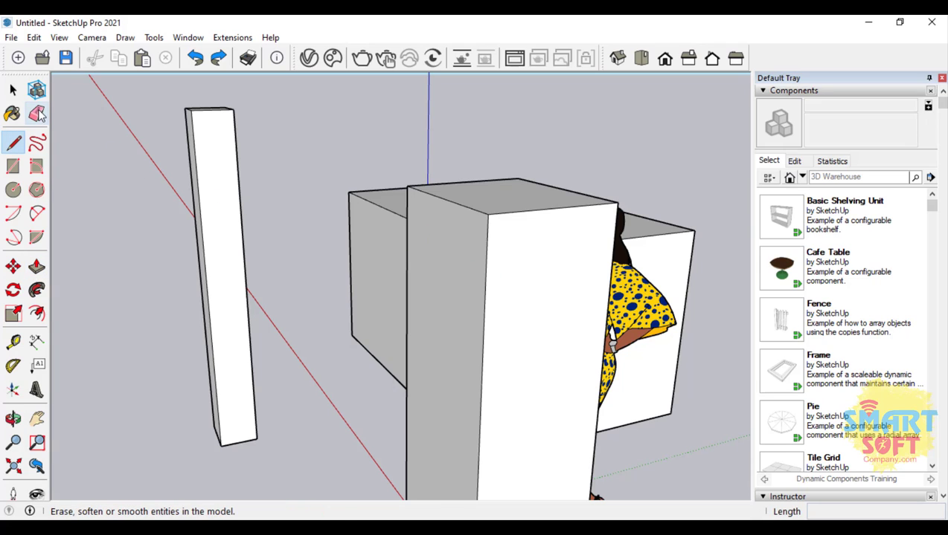
click(12, 165)
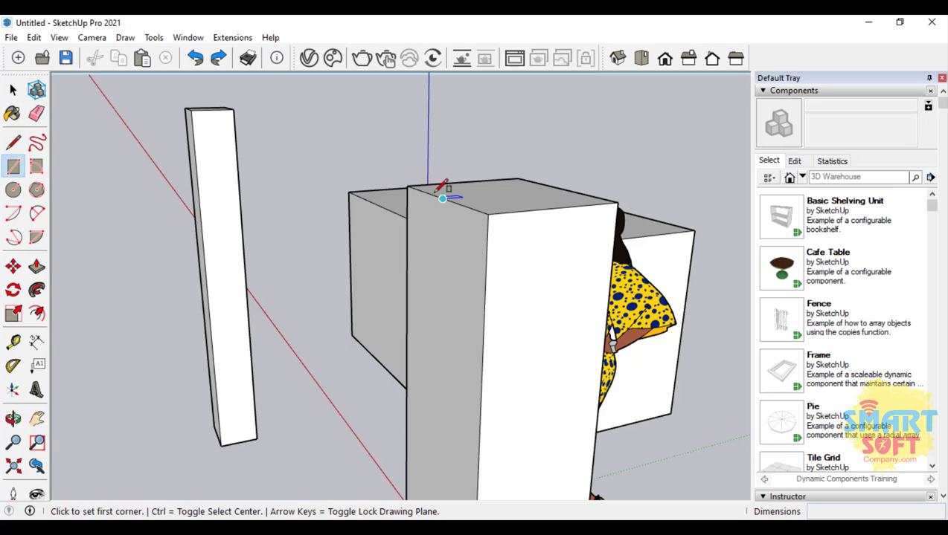
click(407, 186)
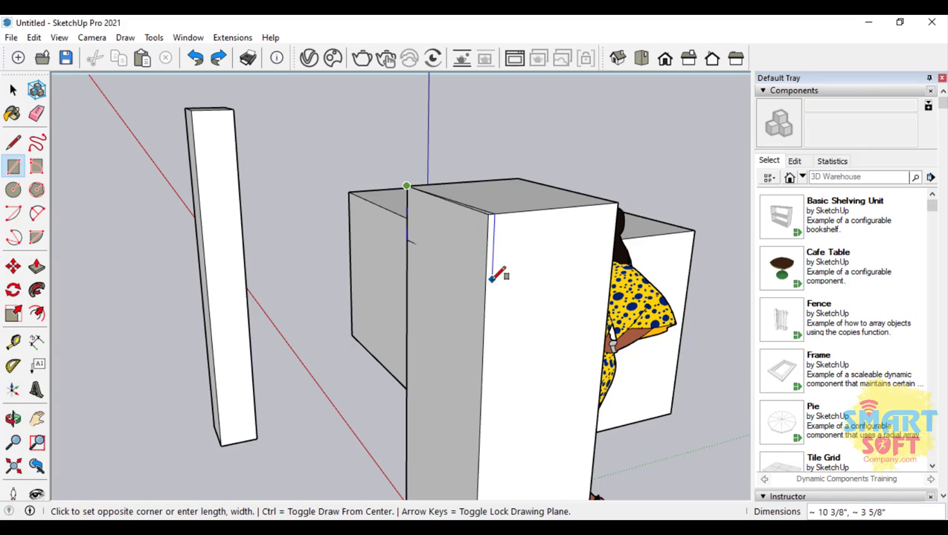
key(Escape)
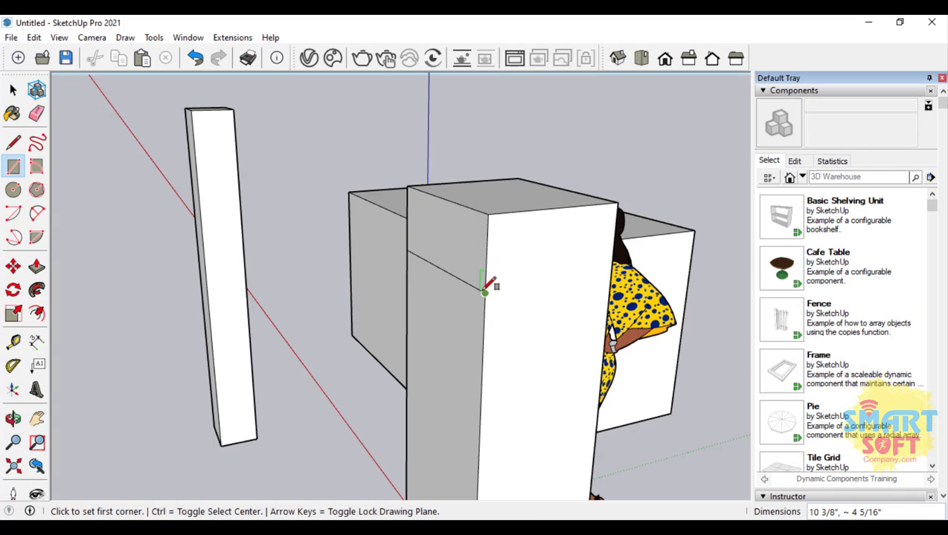
Turn the rectangle at the upper end of the near post, with its edges, into a group
click(13, 419)
drag(431, 334, 280, 324)
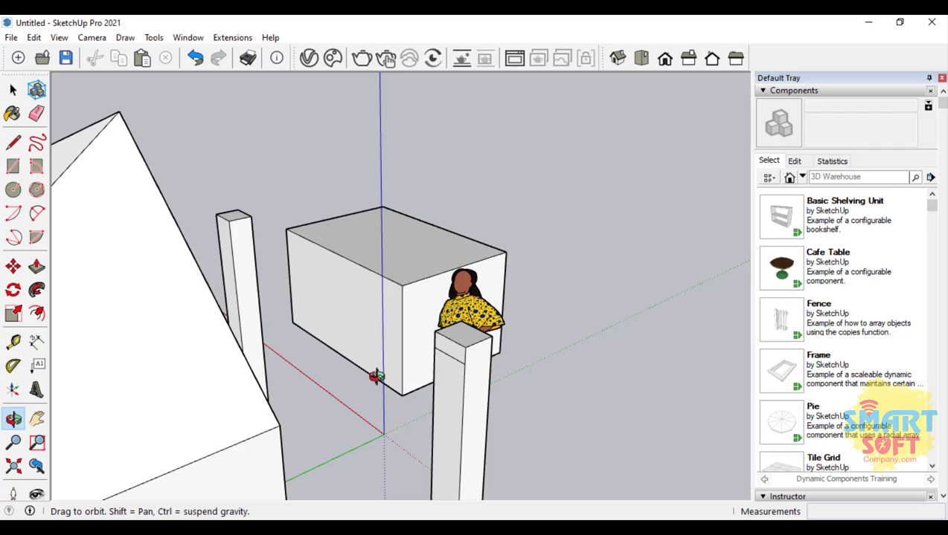
drag(377, 378, 332, 240)
click(12, 89)
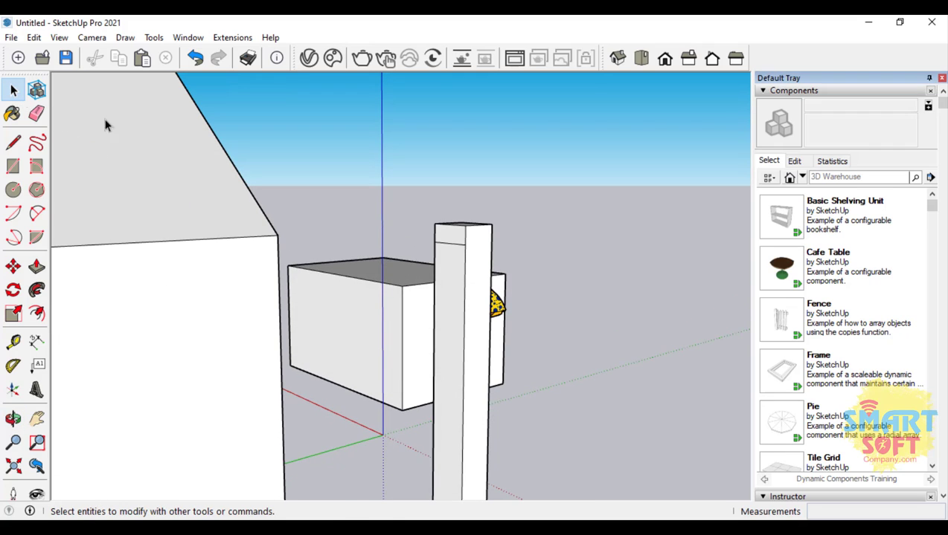
click(446, 244)
right_click(446, 247)
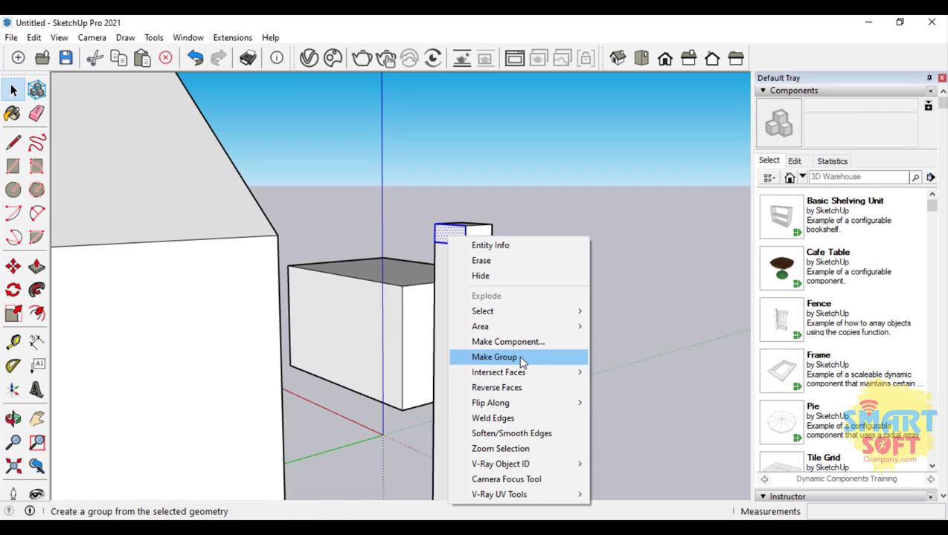
click(519, 358)
click(561, 244)
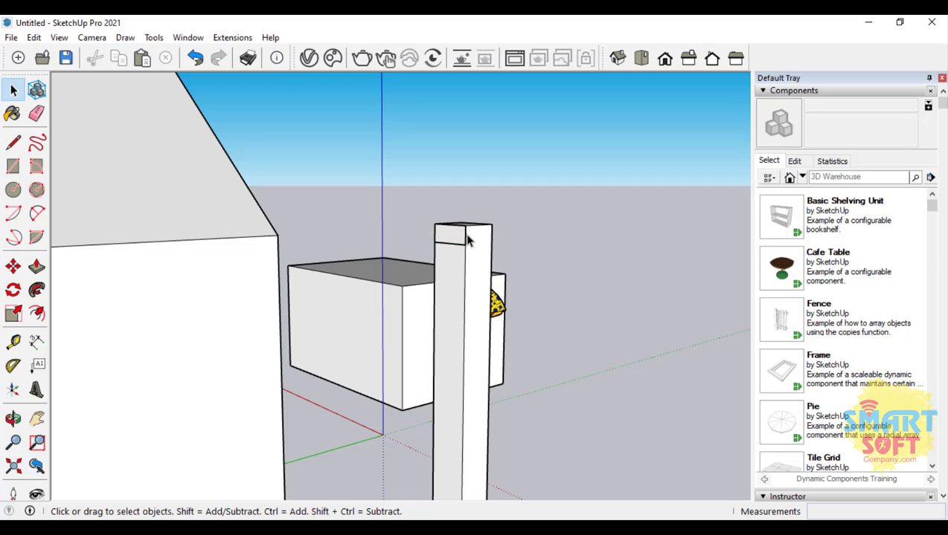
Try to Push/Pull the near post's grouped rectangle from outside its group, and undo the grouping
scroll(460, 240, down, 3)
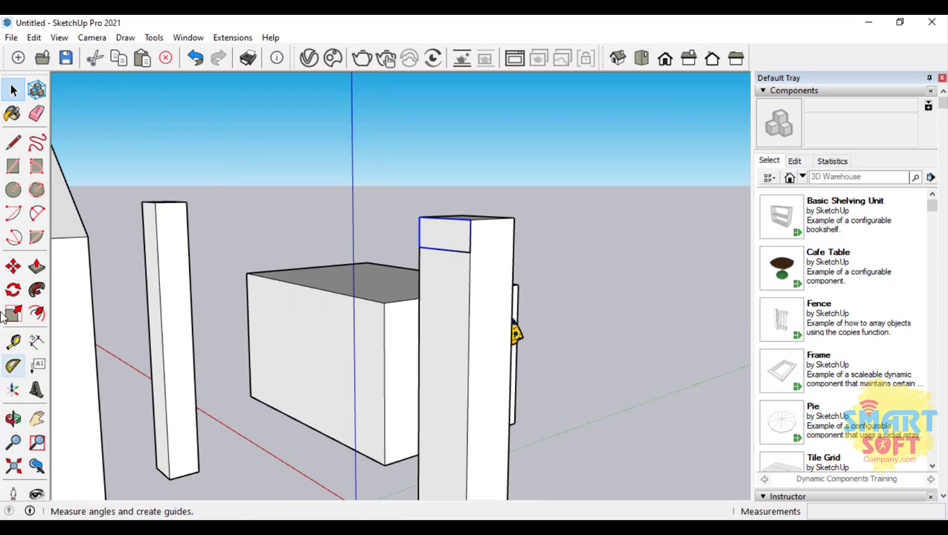
click(37, 268)
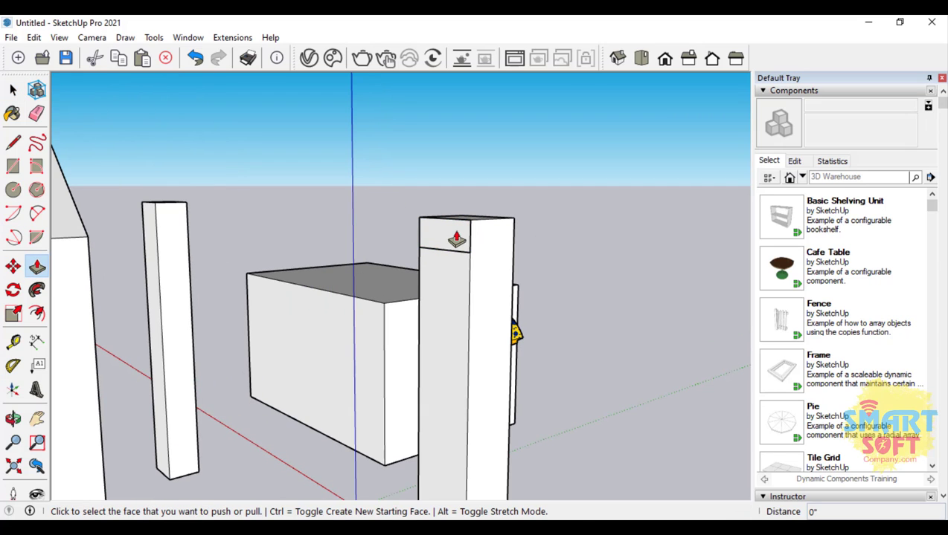
click(457, 236)
key(ctrl+z)
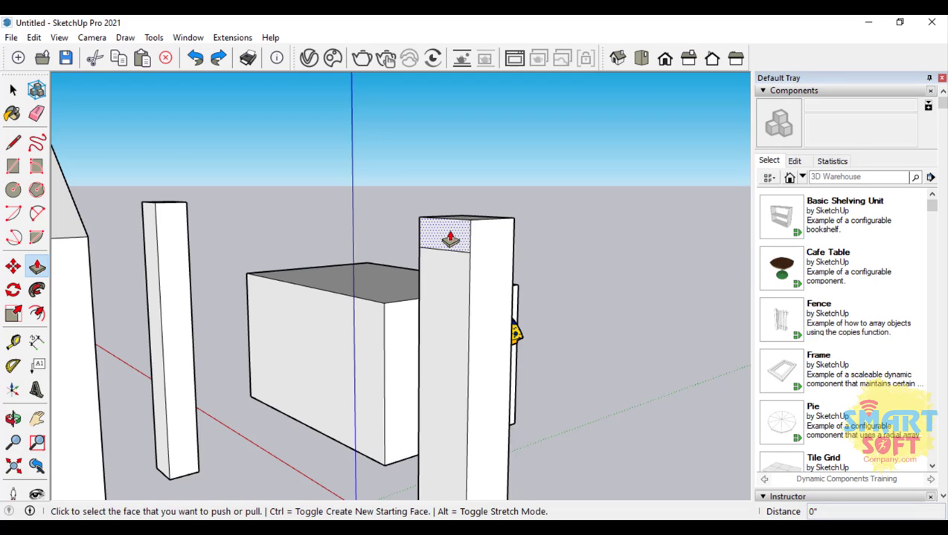
Select the near post's upper rectangle again and make it a group
click(13, 89)
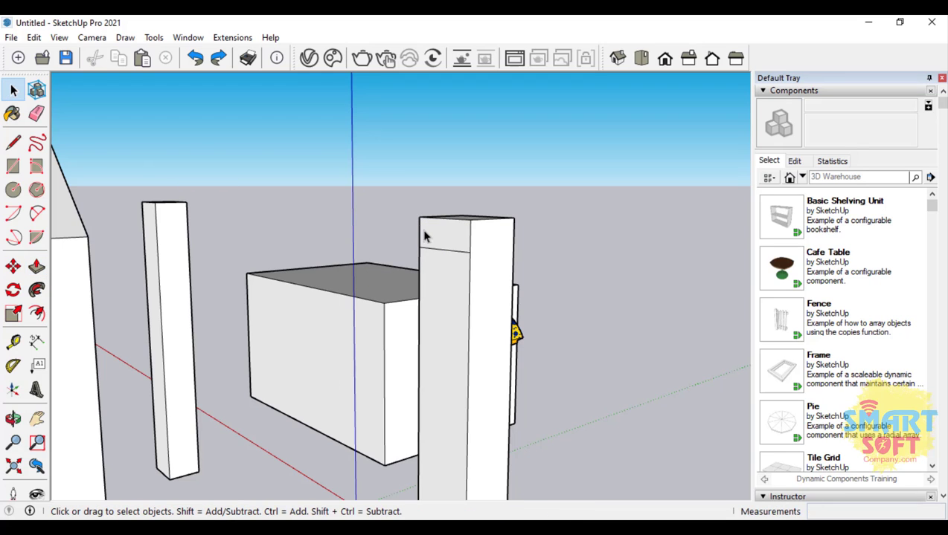
click(430, 238)
right_click(430, 239)
click(495, 351)
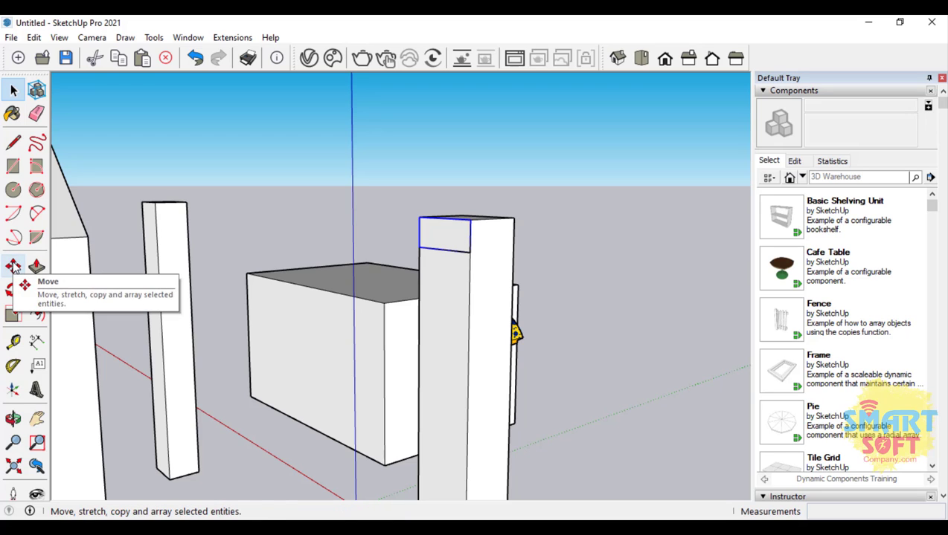
Inside the rectangle's group, Push/Pull its face about 3' 11 9/16" to the large box as a beam, and close the group
double_click(455, 238)
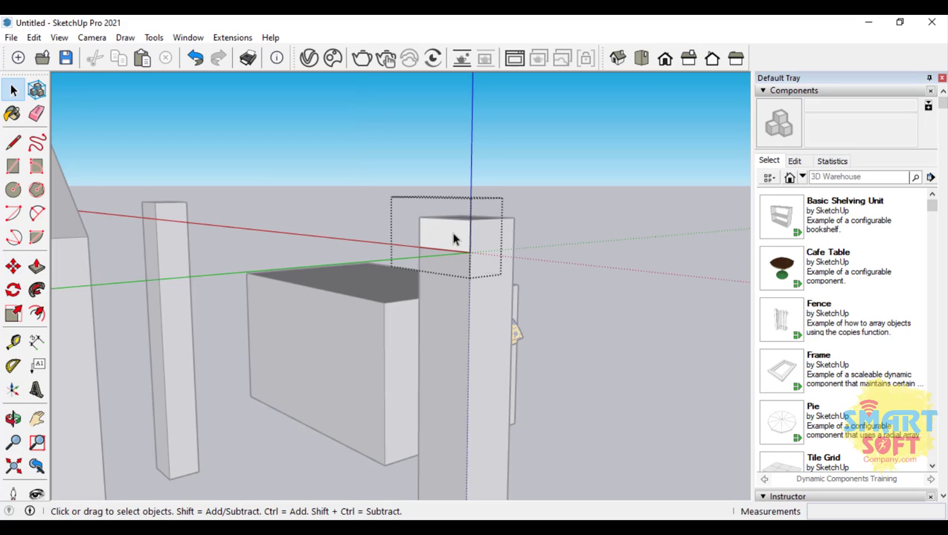
click(456, 239)
click(36, 267)
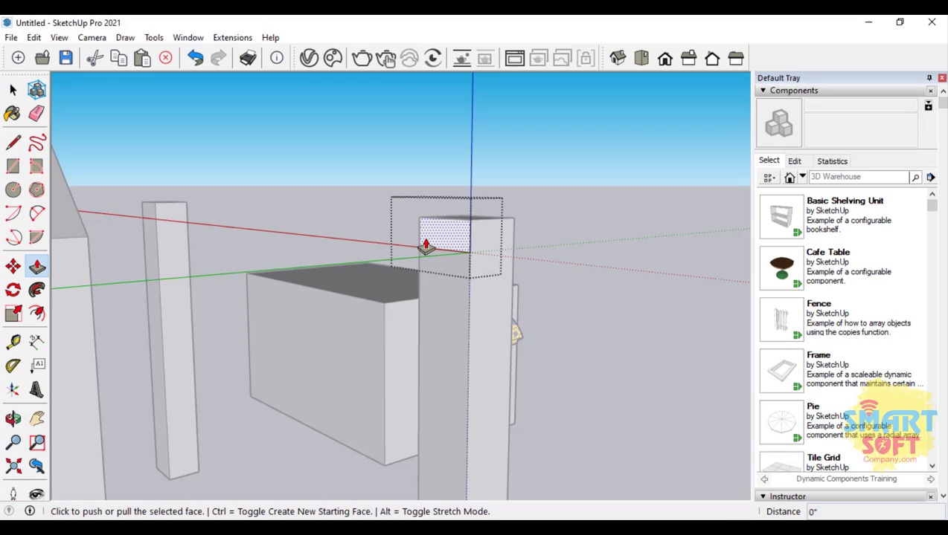
click(425, 246)
middle_drag(328, 277, 205, 292)
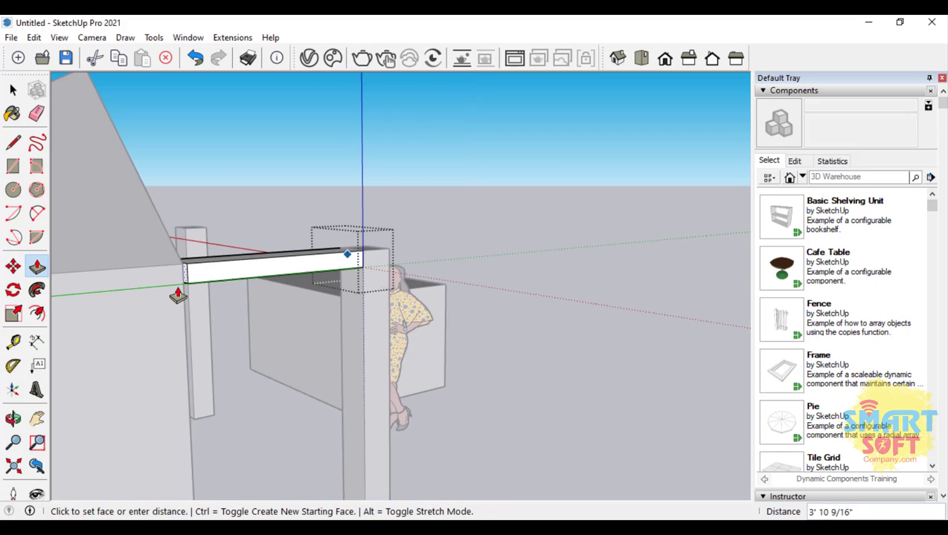
click(180, 281)
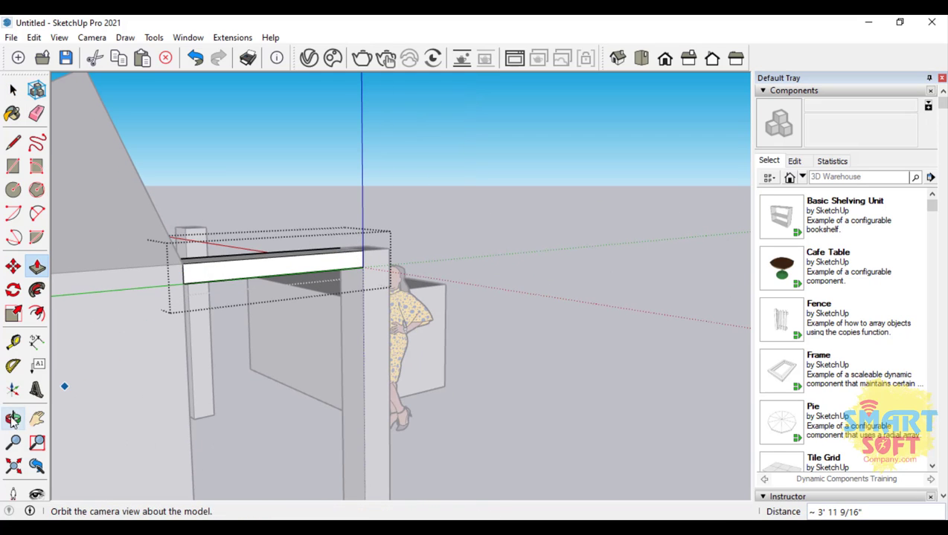
click(13, 419)
click(13, 90)
click(560, 320)
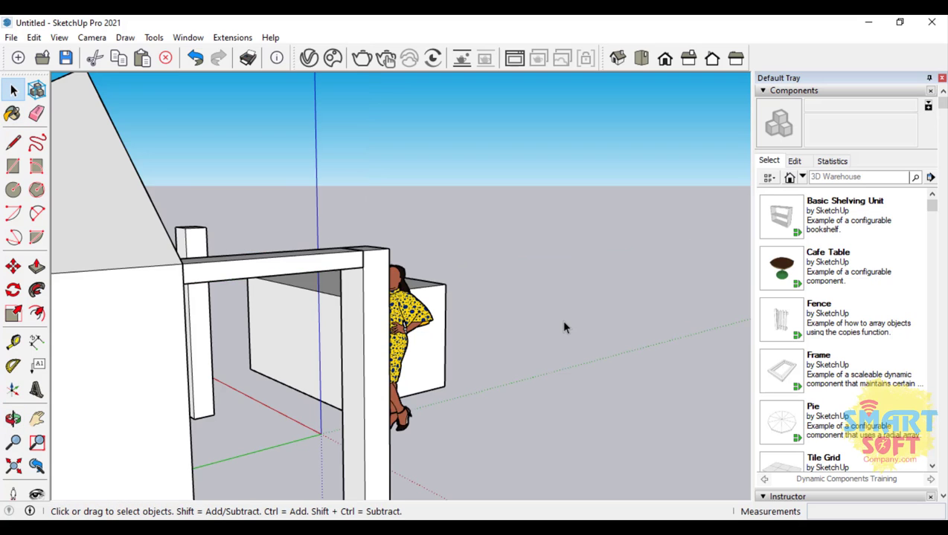
Copy the grouped beam and paste the copy between the upper end of the far post and the large box
scroll(505, 303, down, 3)
mouse_move(493, 294)
mouse_down()
mouse_move(299, 355)
mouse_move(386, 343)
mouse_move(244, 333)
mouse_up()
click(13, 419)
click(12, 89)
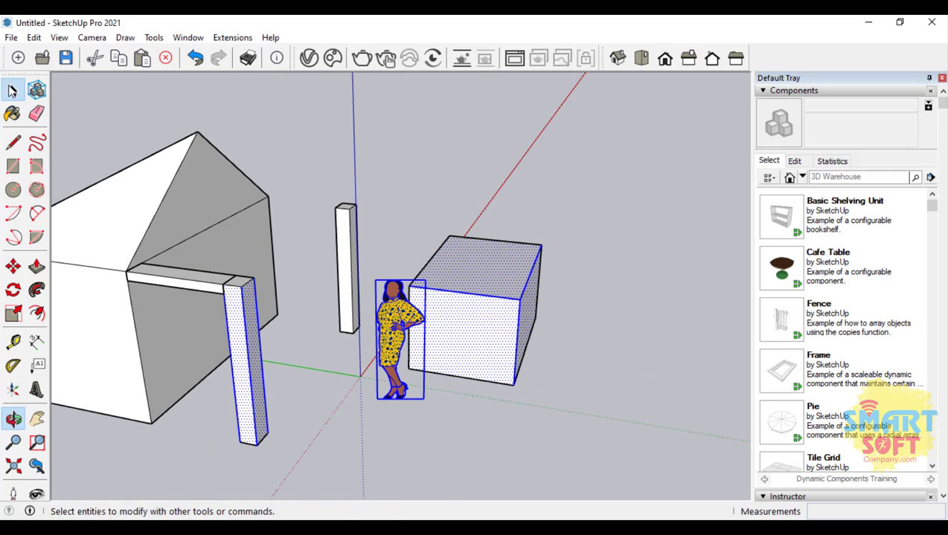
click(191, 397)
click(200, 287)
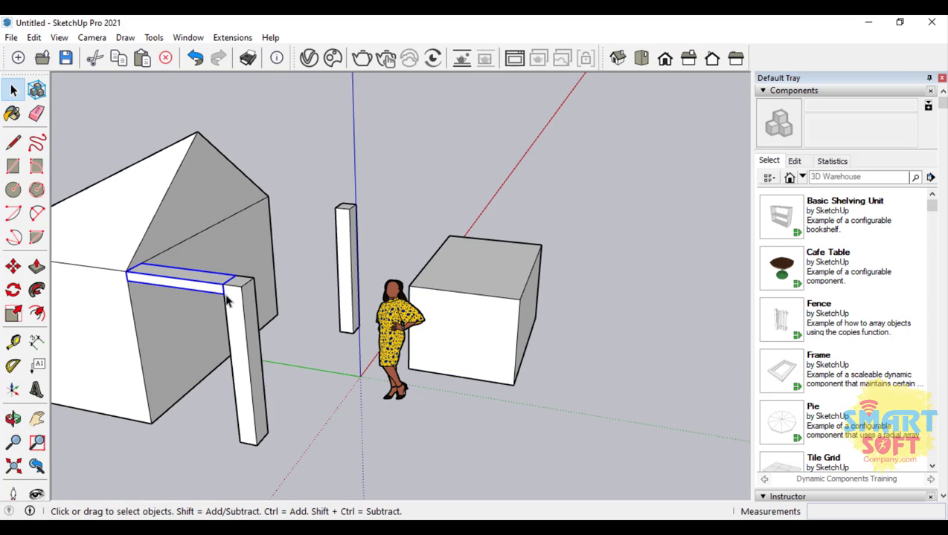
scroll(141, 281, up, 2)
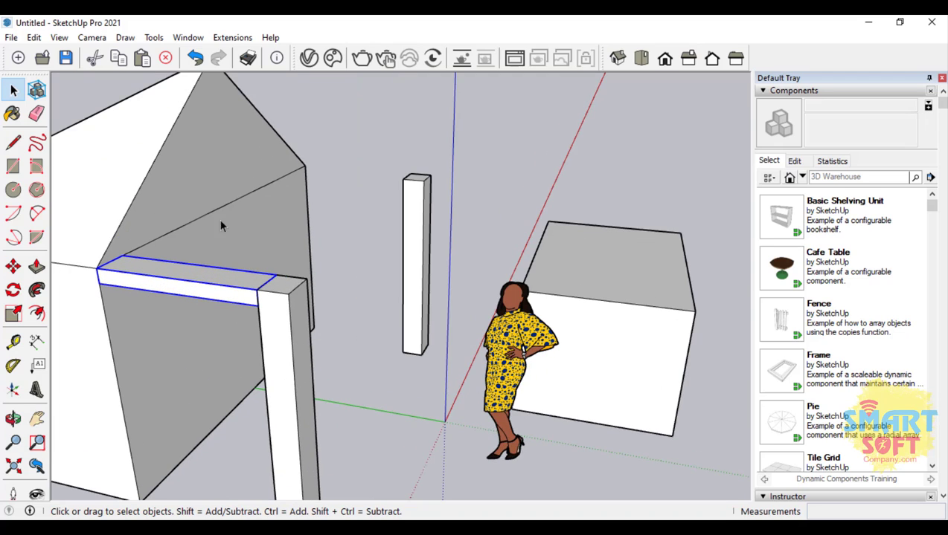
key(ctrl+c)
key(ctrl+v)
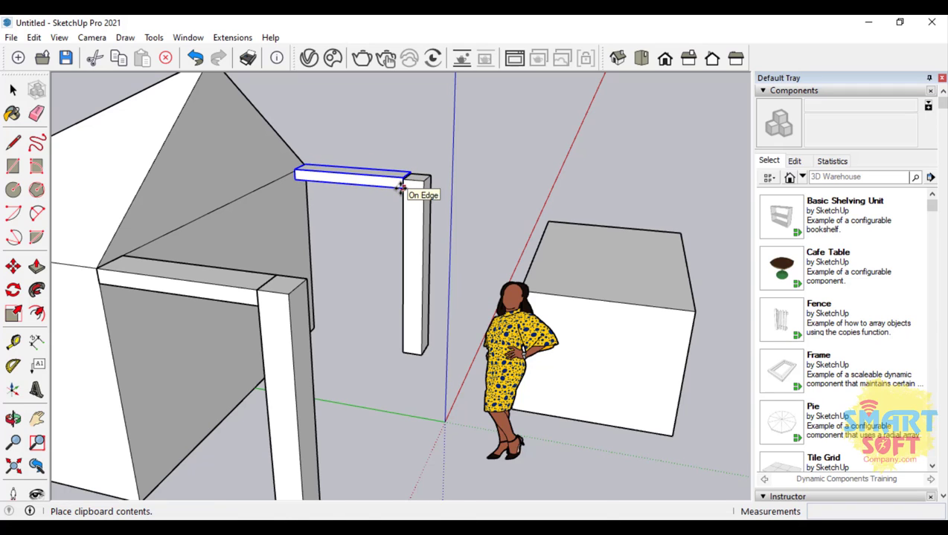
click(402, 188)
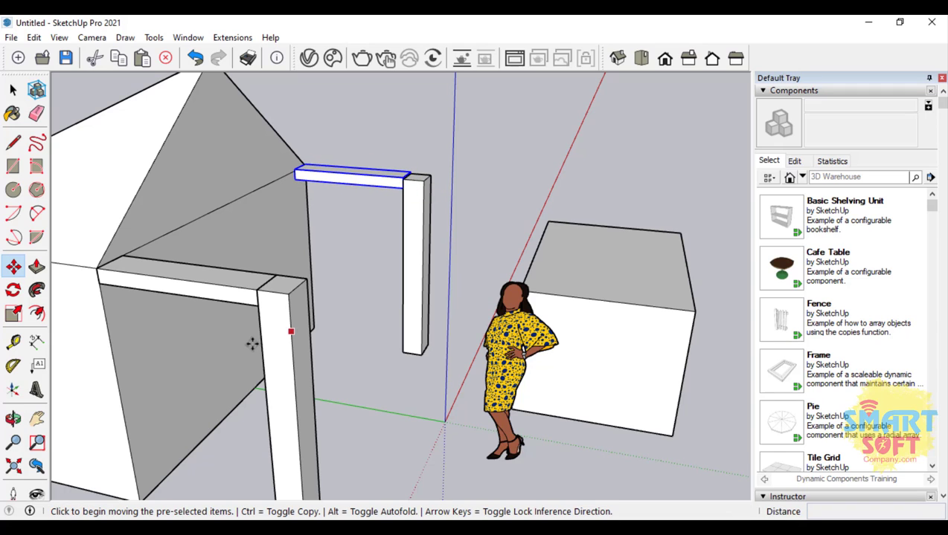
Draw a line about 8 9/16" long across the far post's face toward the near post, level with the beam's underside
click(13, 418)
drag(413, 375, 238, 122)
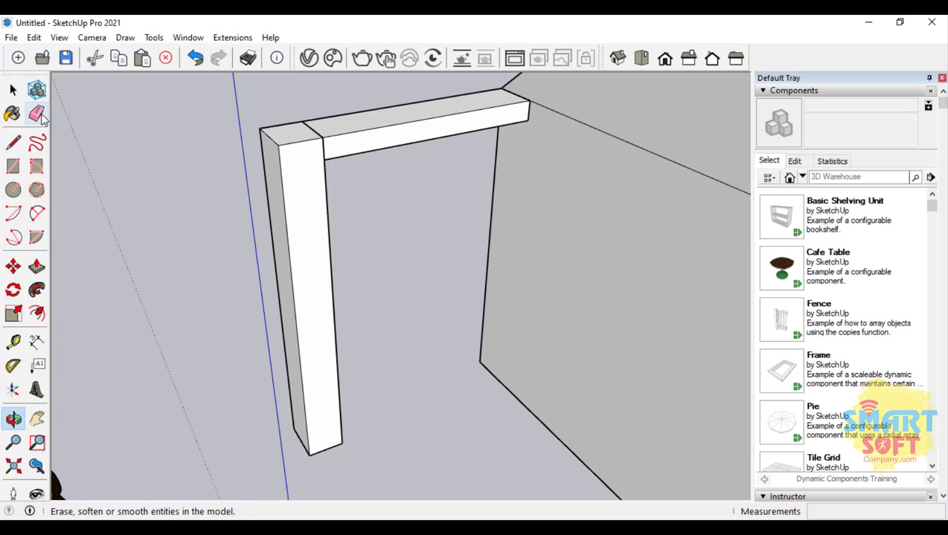
click(15, 142)
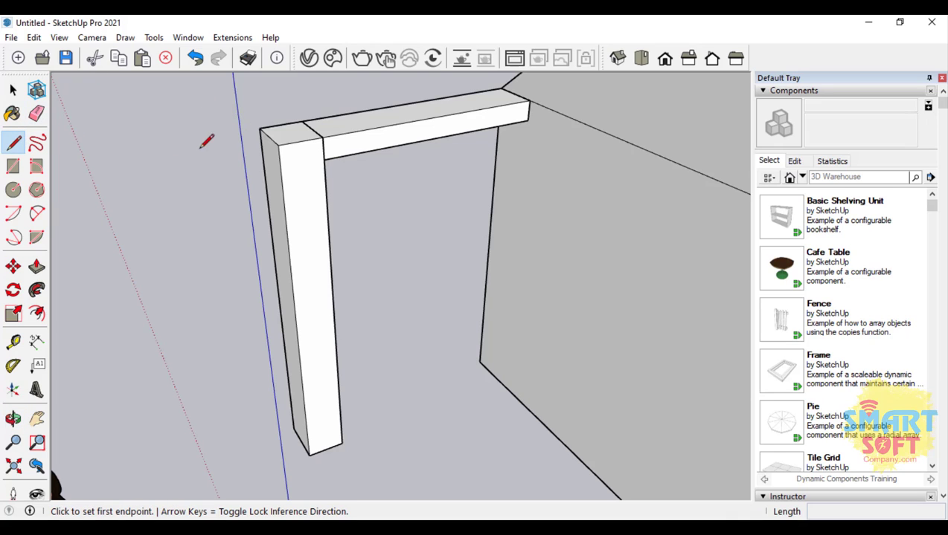
click(323, 159)
click(280, 169)
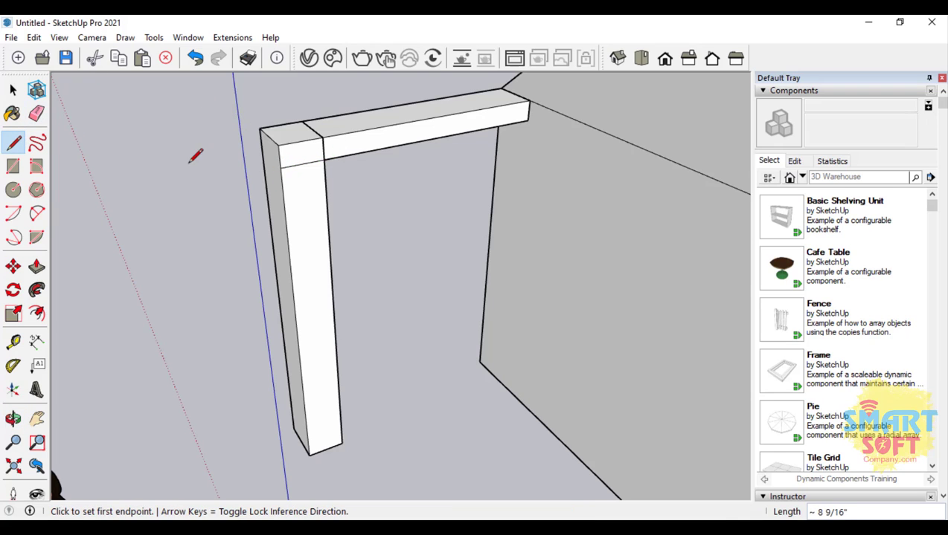
Push/Pull the area above the far post's line about 8' 11 13/16" to the near post to form the connecting beam
click(37, 266)
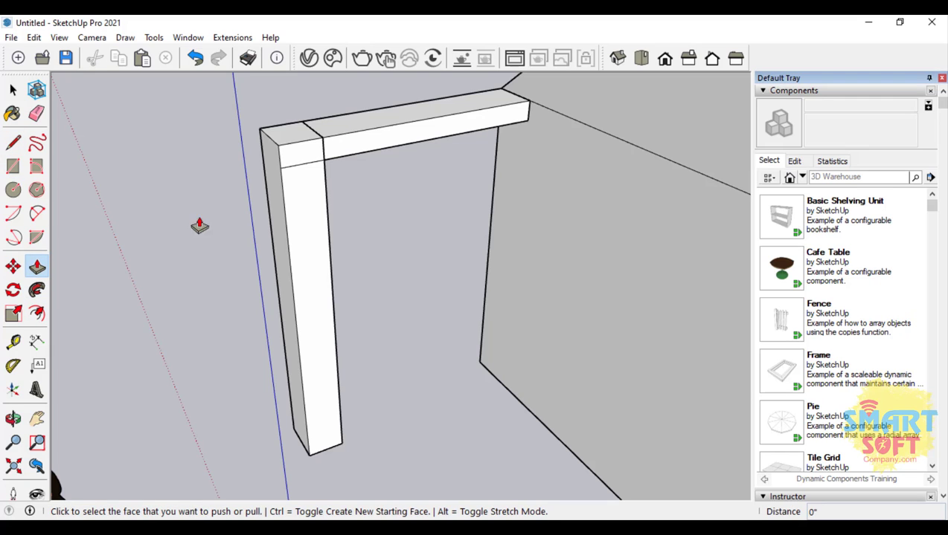
click(296, 161)
scroll(279, 211, down, 3)
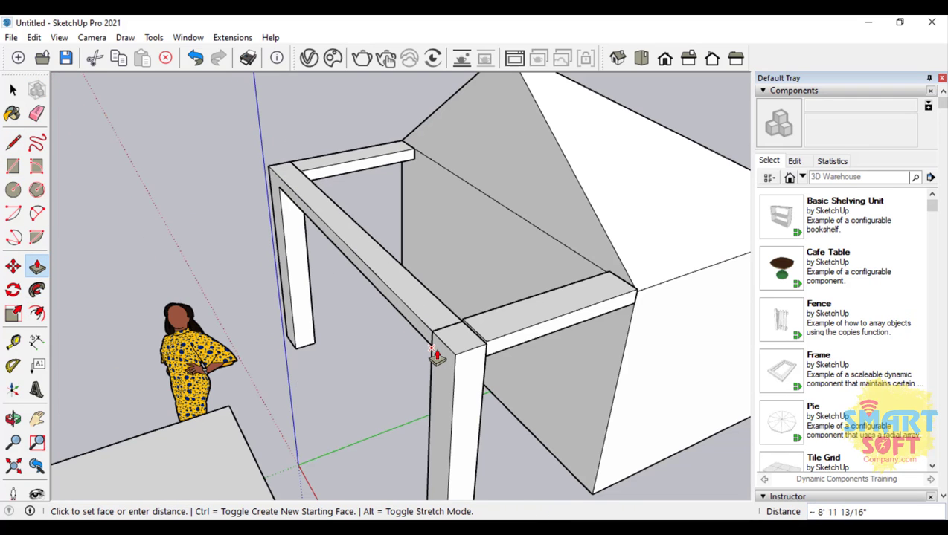
click(437, 357)
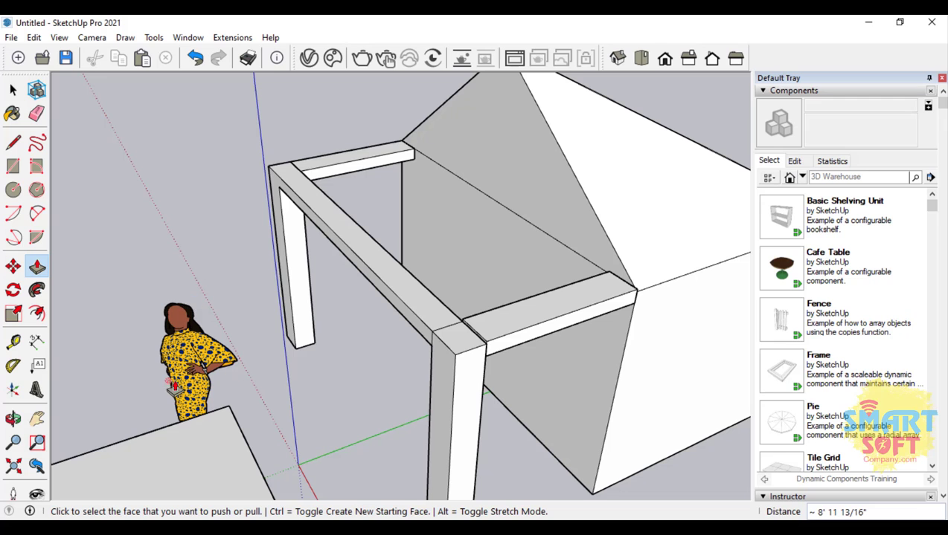
Move the scale figure 17' 4 1/4" to the open ground beside the house, and 13' 3 3/16" to in front of the near post
click(13, 419)
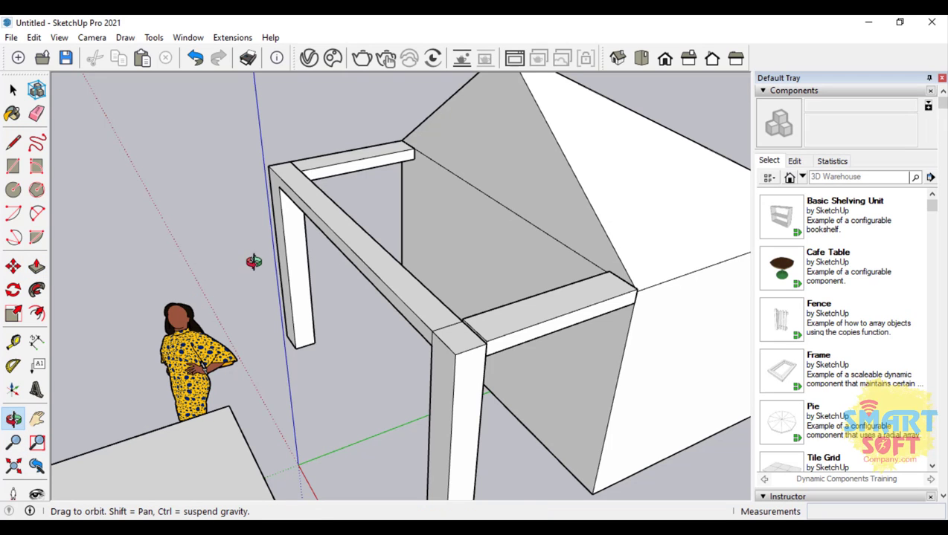
drag(253, 262, 734, 195)
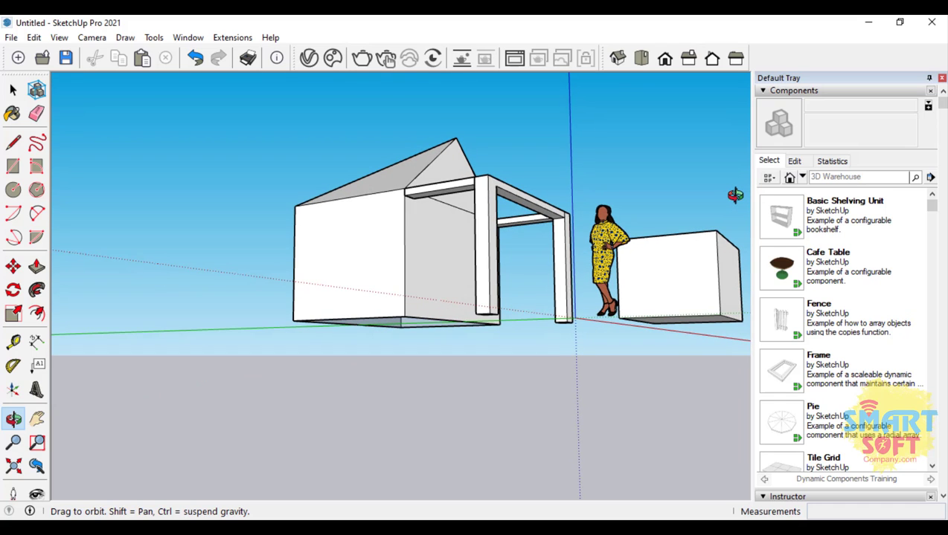
drag(503, 265, 476, 319)
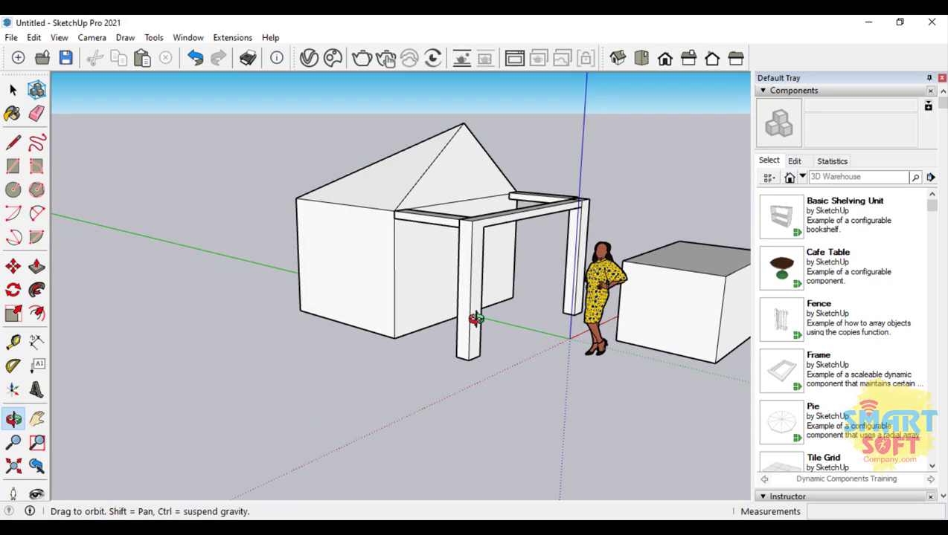
click(12, 268)
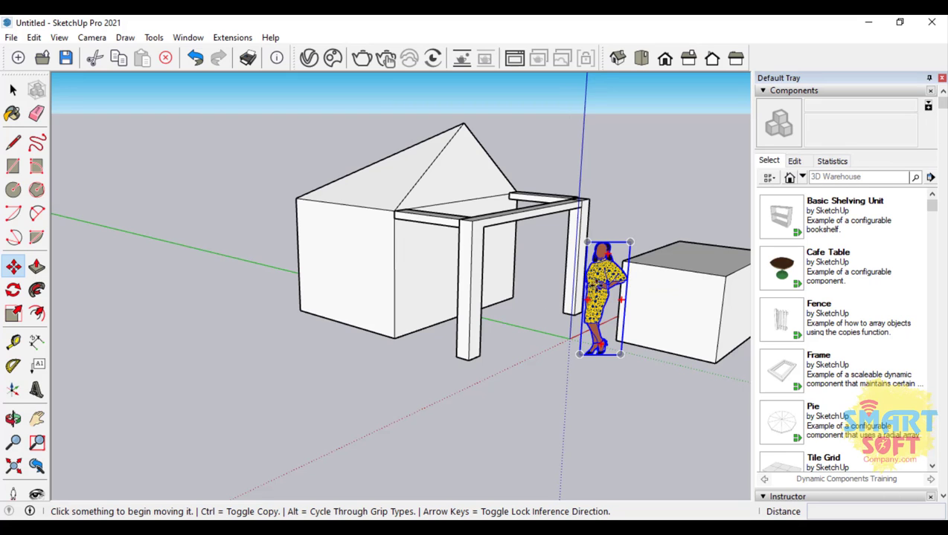
click(602, 312)
click(212, 343)
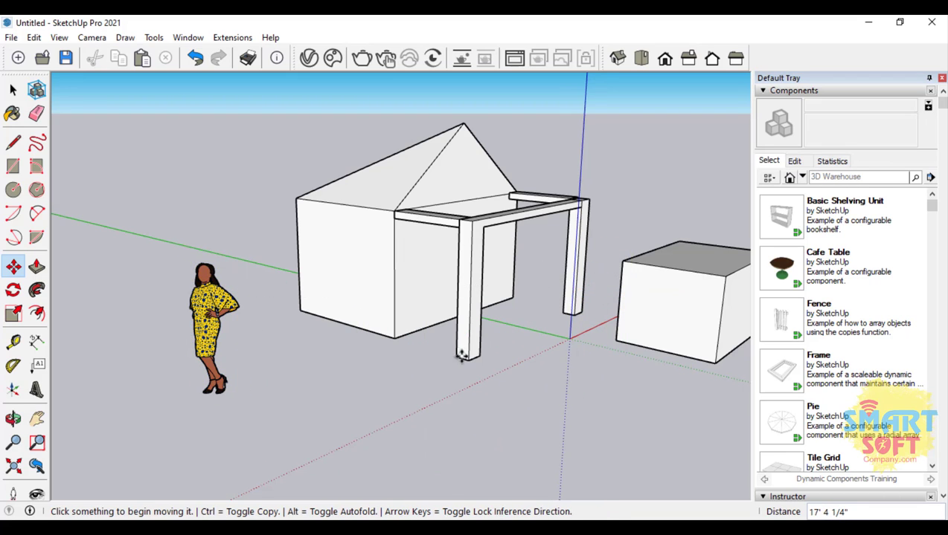
click(186, 309)
click(476, 380)
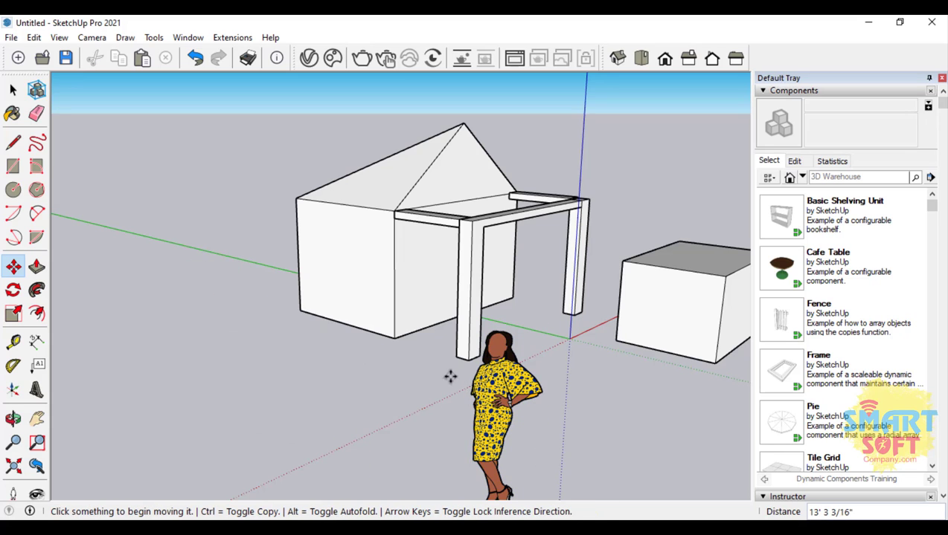
Try to move the scale figure 14' 4" back beside the house and rotate it in place, and undo the move
click(484, 381)
click(134, 304)
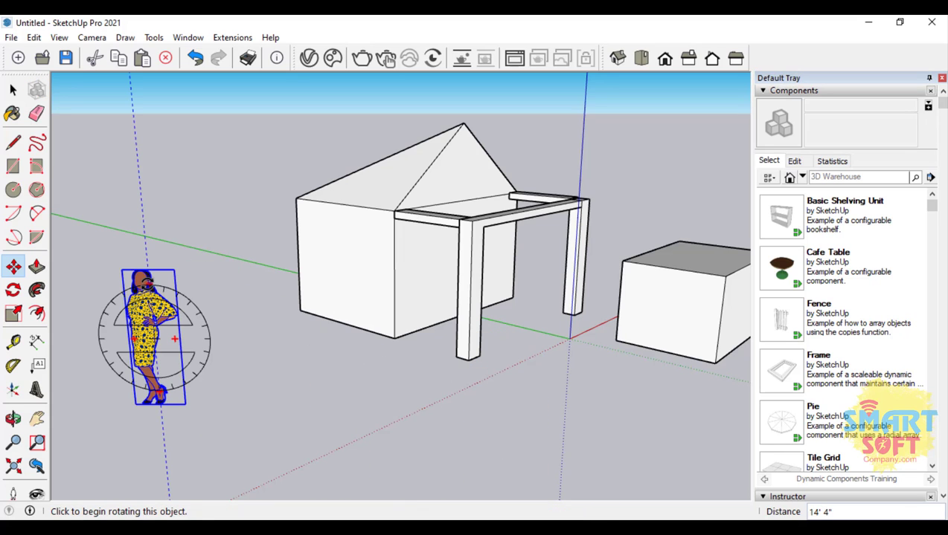
click(148, 276)
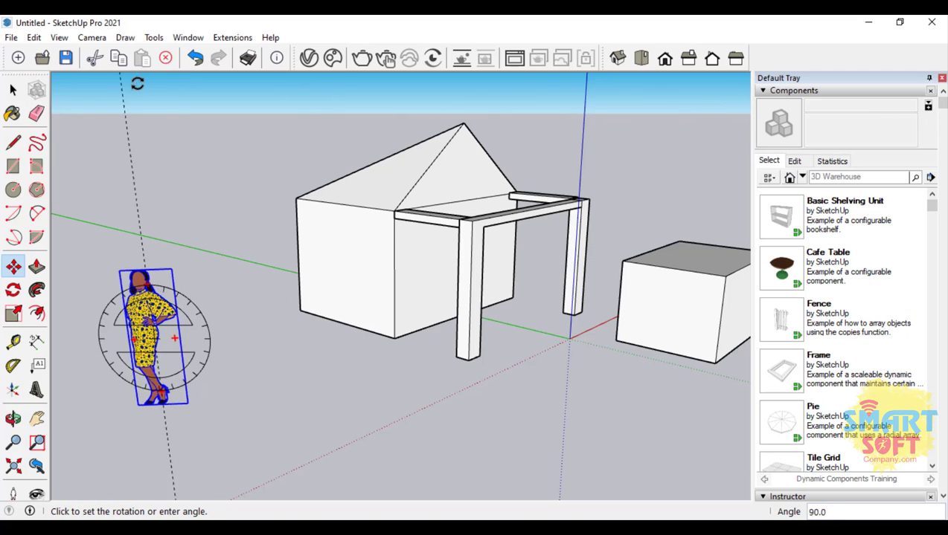
key(ctrl+z)
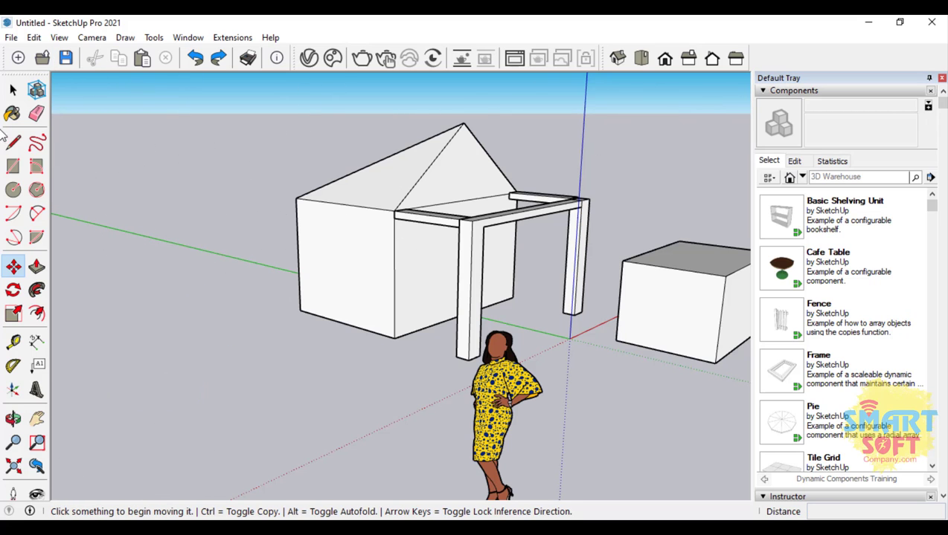
key(space)
scroll(343, 316, down, 3)
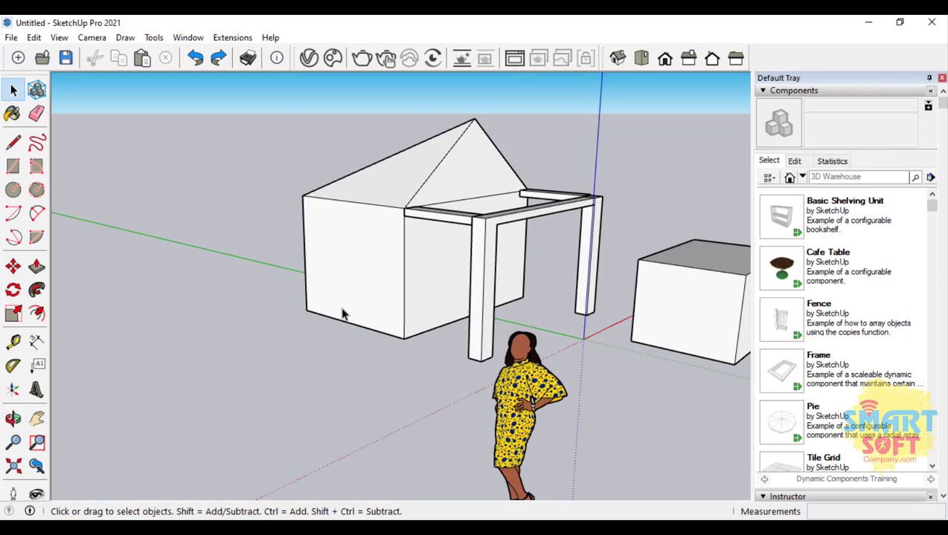
Examine the house, its porch frame and the separate box from several angles
scroll(545, 334, down, 2)
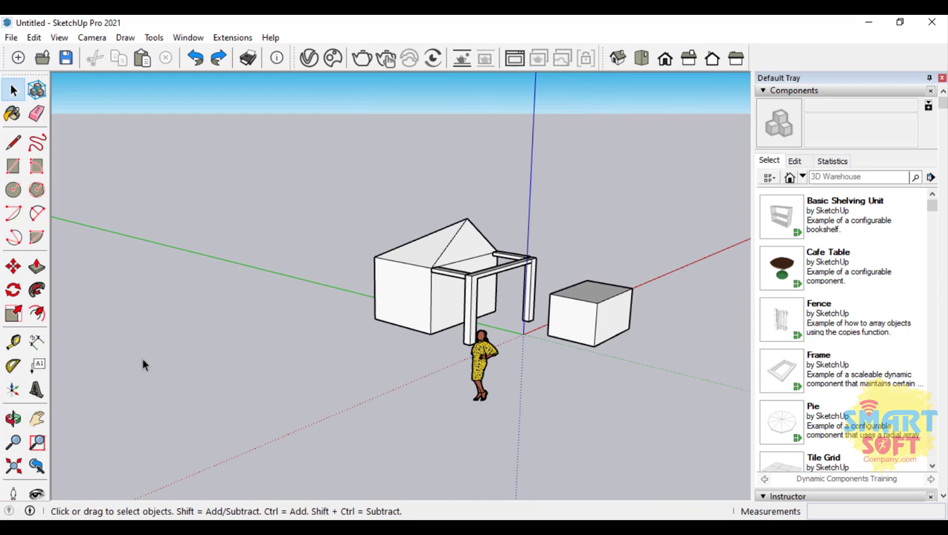
click(13, 418)
drag(362, 302, 250, 326)
scroll(665, 333, up, 3)
drag(664, 334, 567, 302)
scroll(602, 300, up, 1)
scroll(253, 289, down, 4)
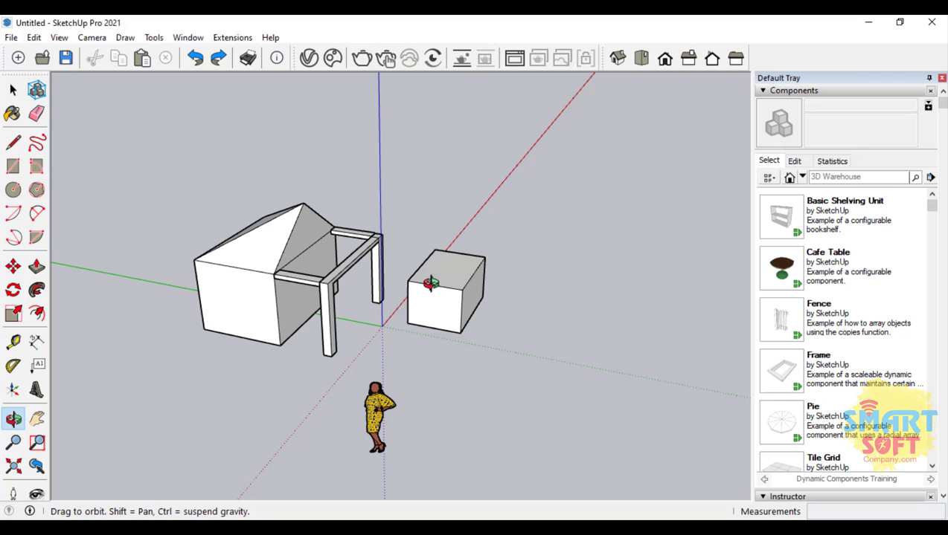
drag(449, 290, 519, 288)
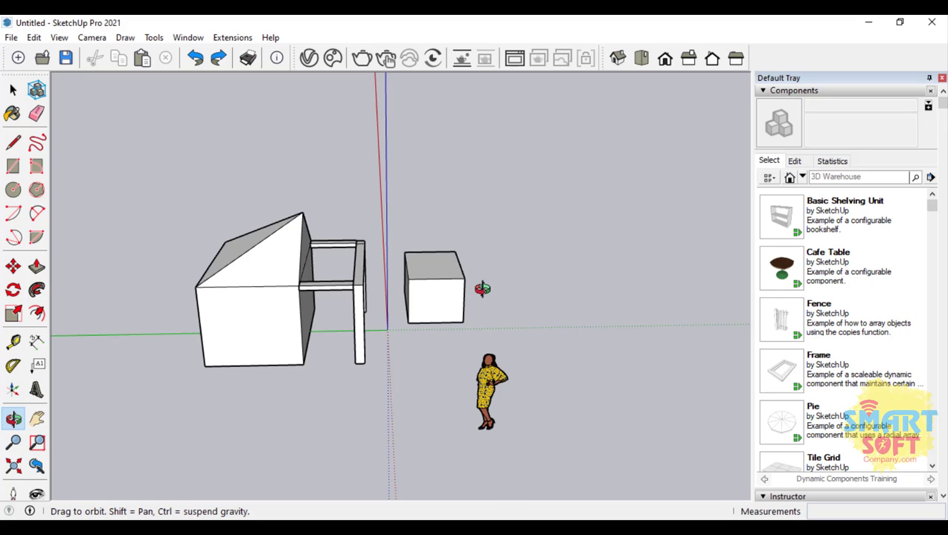
drag(482, 290, 463, 252)
drag(461, 291, 328, 305)
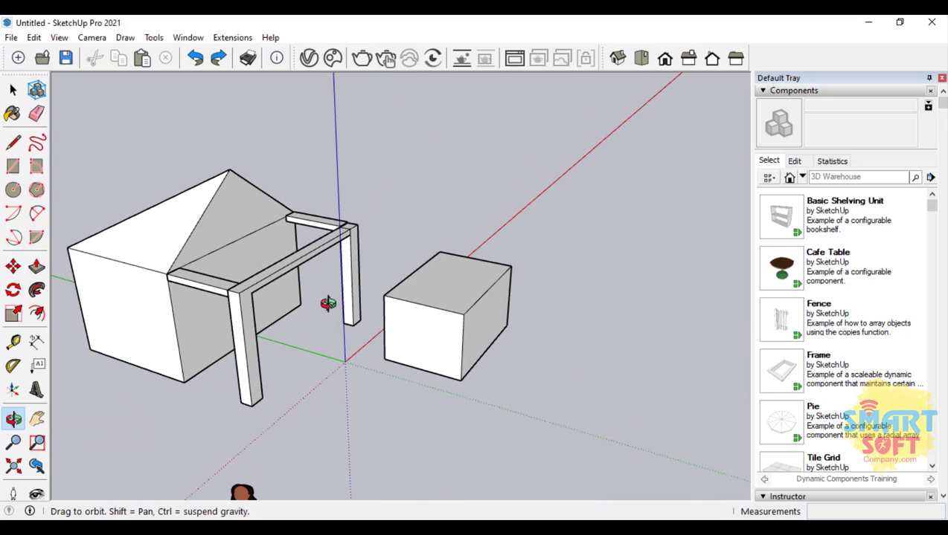
click(13, 89)
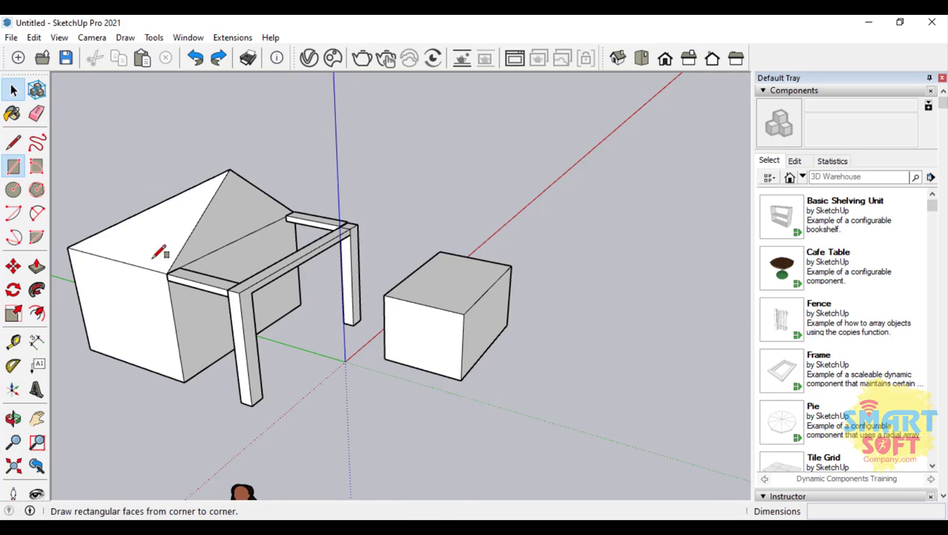
Draw a rectangle about 4' 7 1/2" by 5' 3 13/16" on the ground beyond the box, across the green axis
click(12, 166)
click(584, 404)
click(679, 492)
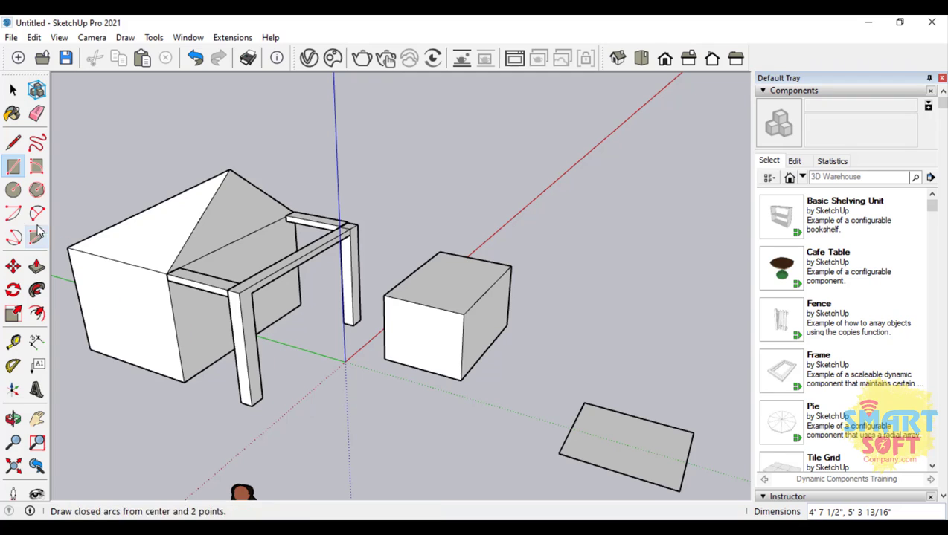
Move the rectangle's face about 2' 3/16" away from the box, and try to shift its long near edge
click(12, 419)
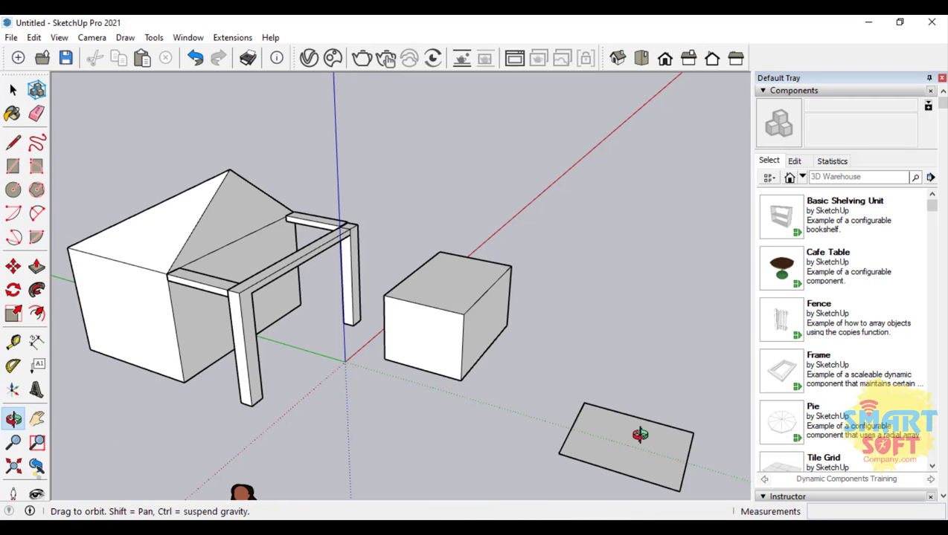
mouse_move(640, 435)
mouse_down()
mouse_move(616, 334)
mouse_move(588, 324)
mouse_move(318, 377)
mouse_move(506, 415)
mouse_move(487, 410)
mouse_up()
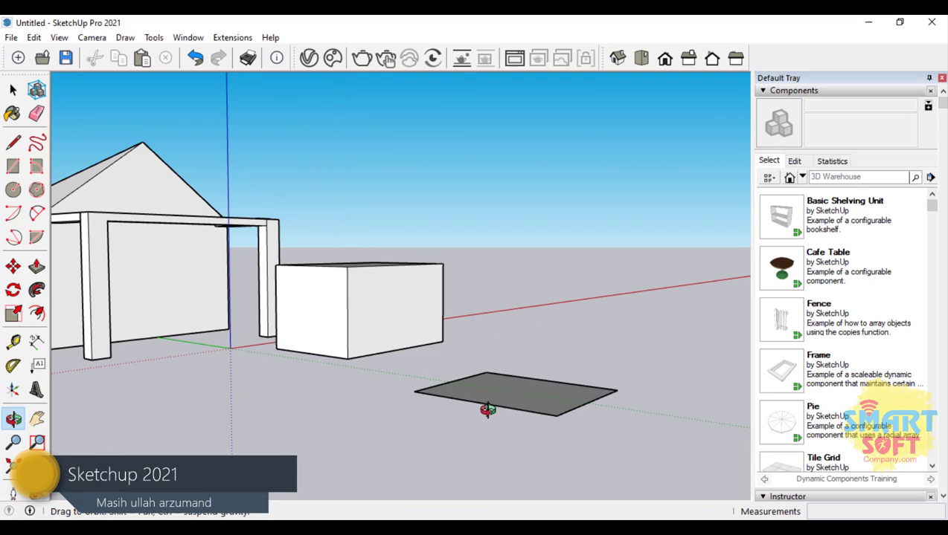
click(41, 271)
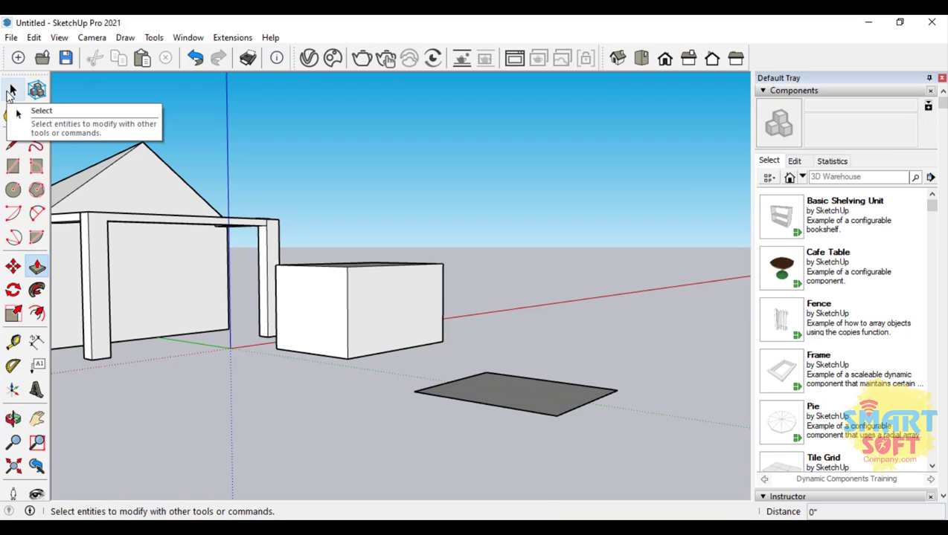
click(13, 266)
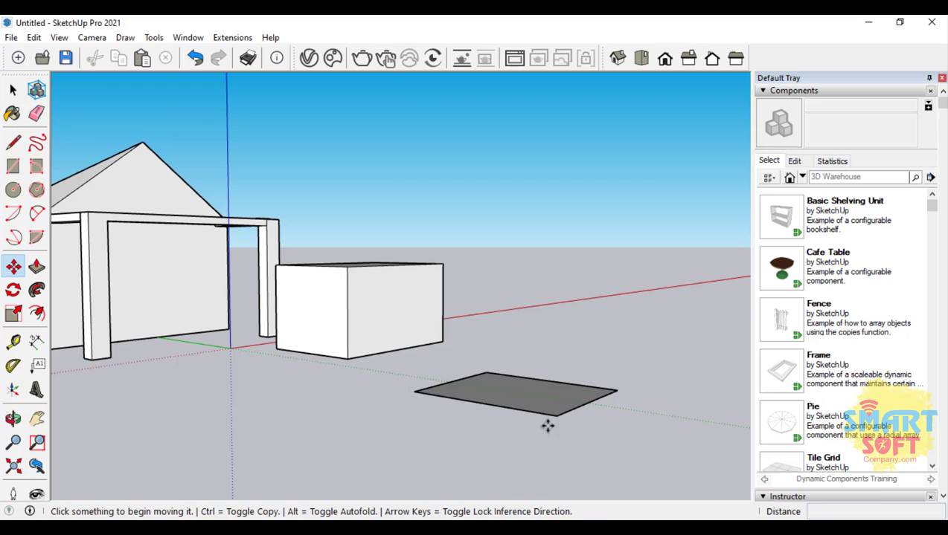
click(544, 400)
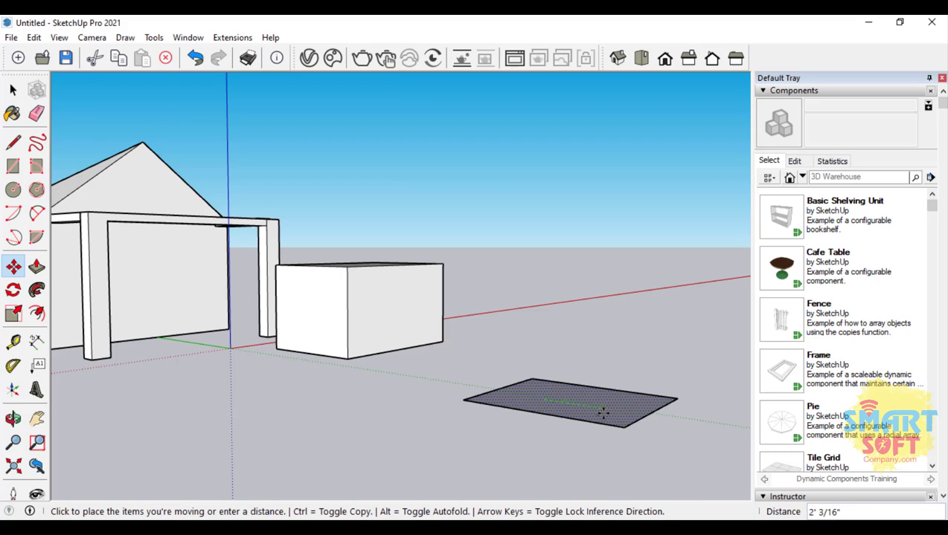
click(585, 421)
click(575, 418)
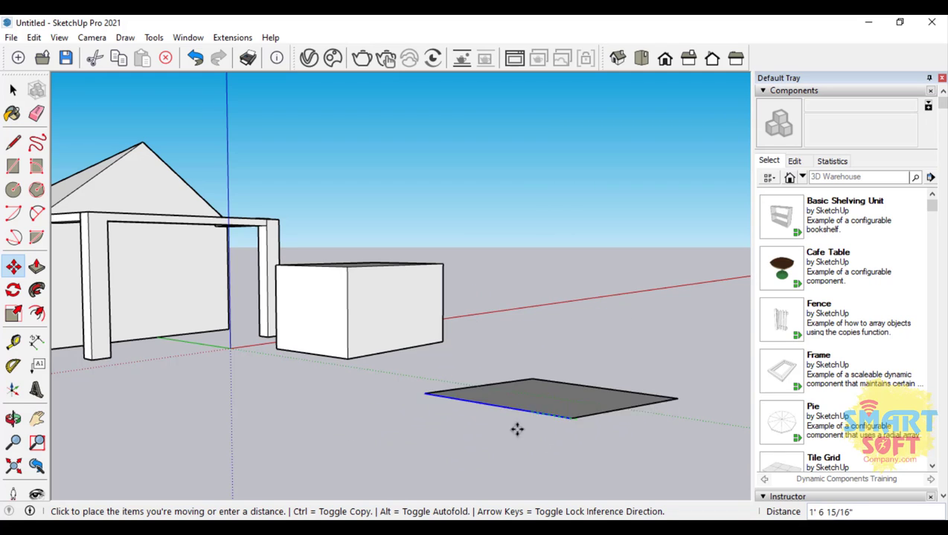
click(470, 399)
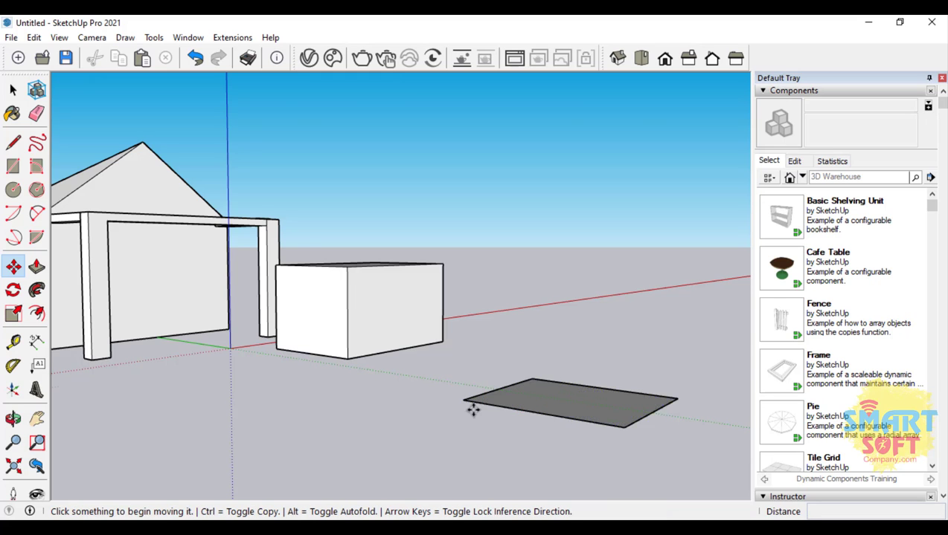
Try to stretch the ground rectangle by moving one corner about 13' 5 15/16" outward, and undo it
scroll(473, 409, down, 2)
click(13, 418)
drag(529, 334, 381, 464)
scroll(381, 464, up, 2)
scroll(336, 455, up, 2)
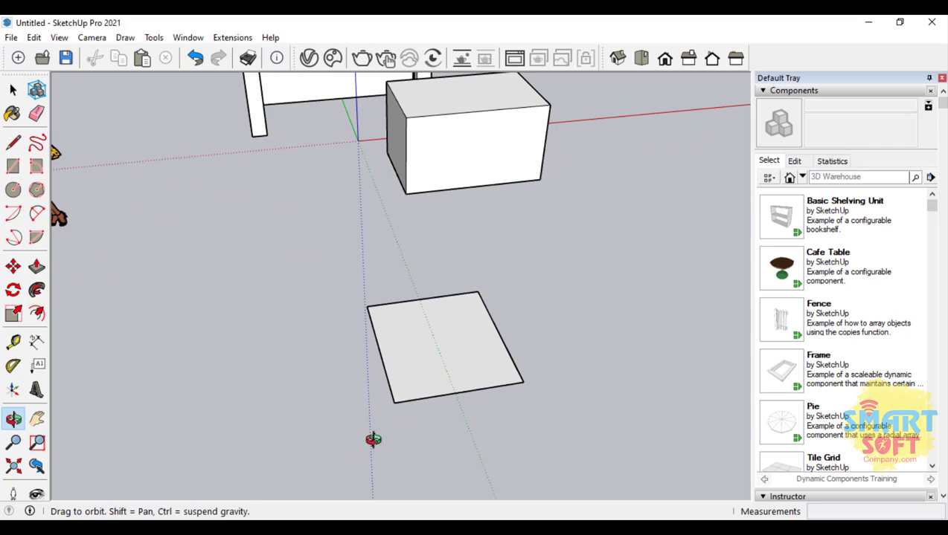
click(13, 266)
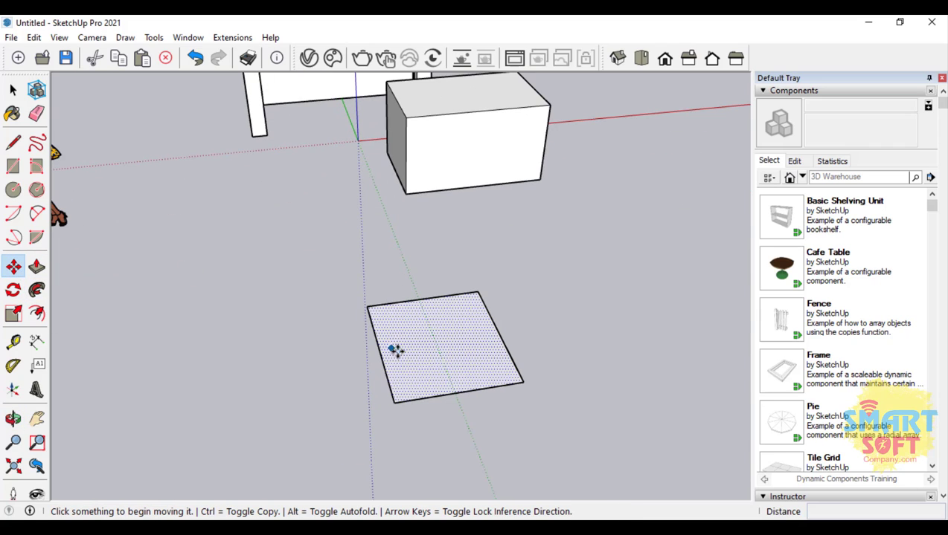
click(367, 305)
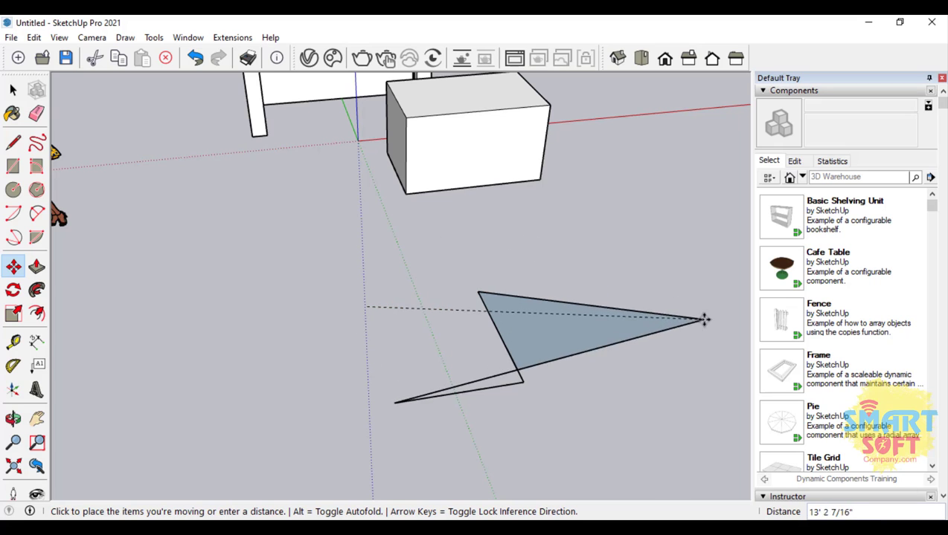
click(216, 180)
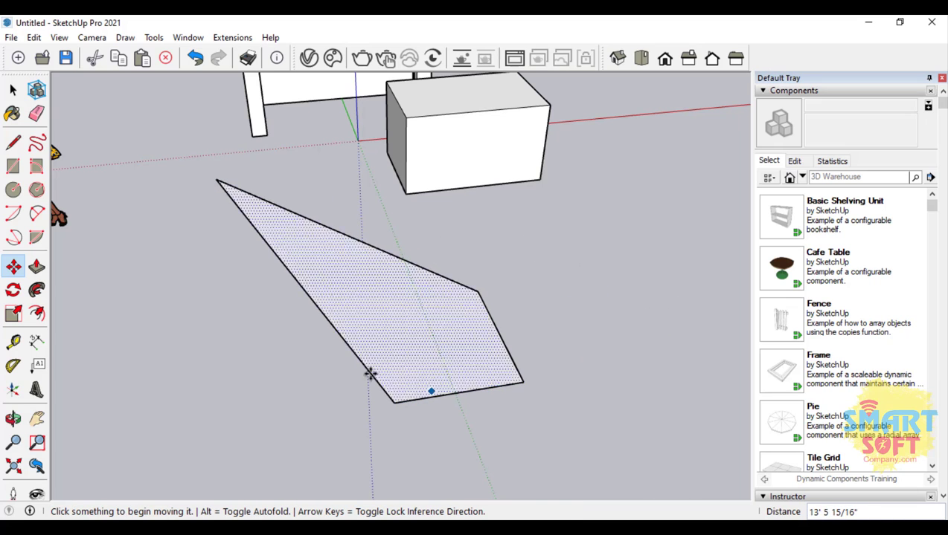
key(ctrl+z)
Try stretching two other rectangle corners outward, the first about 6' 2 1/4", and undo both along with the earlier face move
click(392, 402)
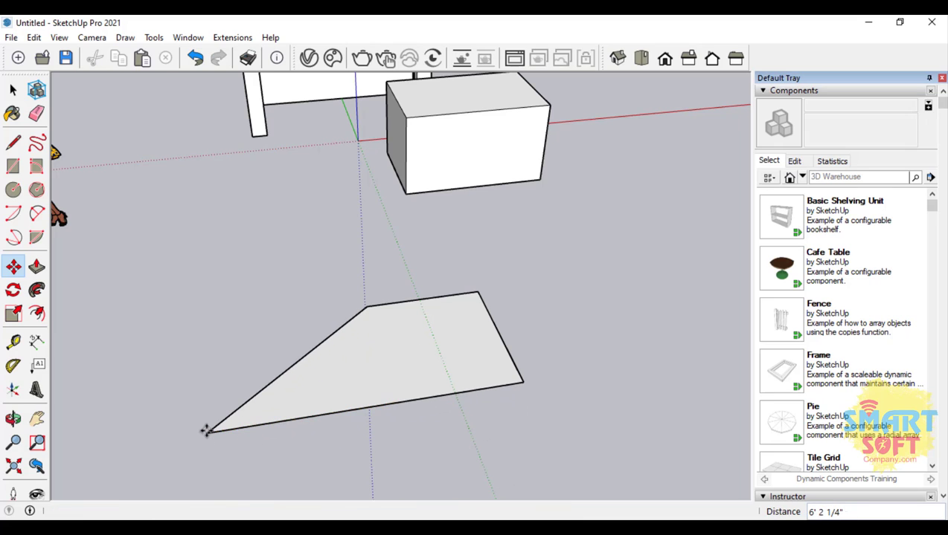
click(208, 431)
key(ctrl+z)
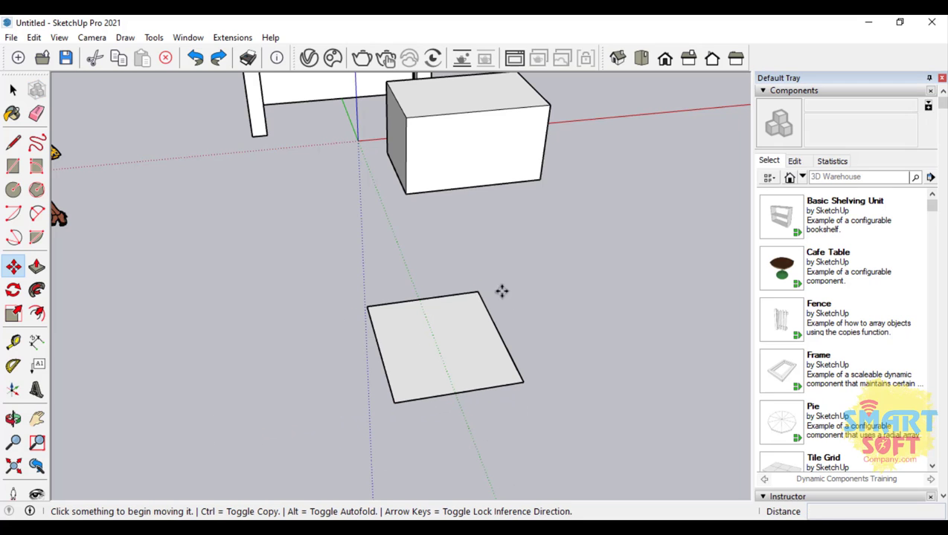
click(478, 293)
click(626, 260)
key(ctrl+z)
key(ctrl+z)
Try to move a single side edge of the ground rectangle, and undo the change
click(478, 290)
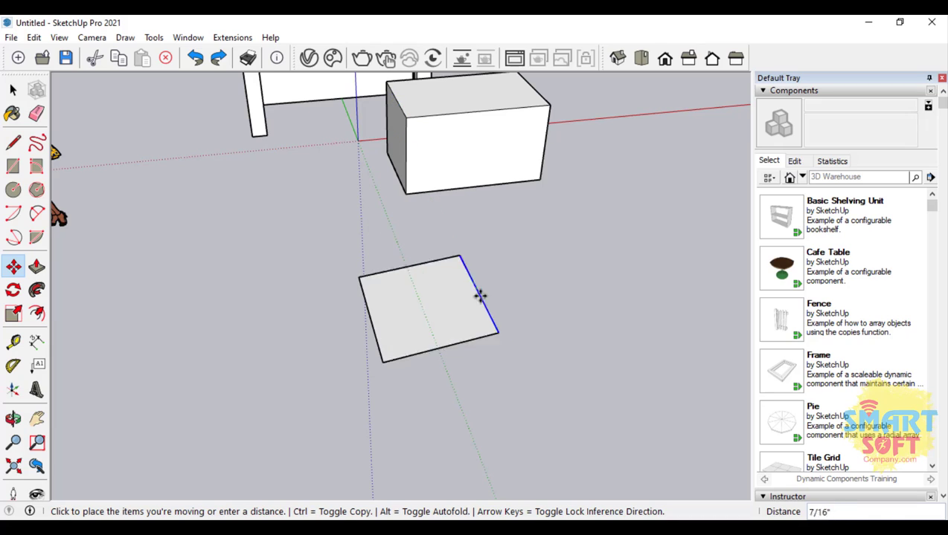
click(484, 316)
key(ctrl+z)
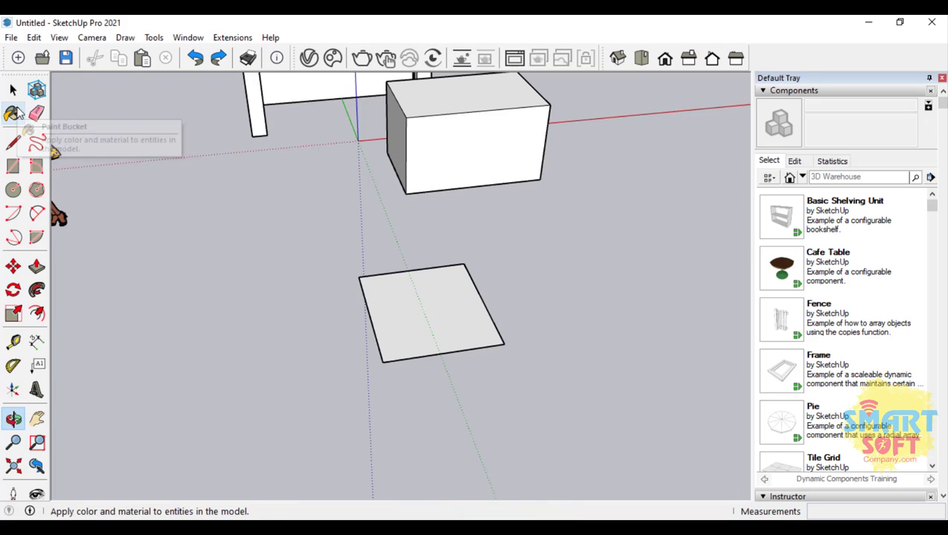
Select the whole rectangle with its edges and move it about 8' 9 3/4" sideways off the green axis
click(13, 90)
click(437, 328)
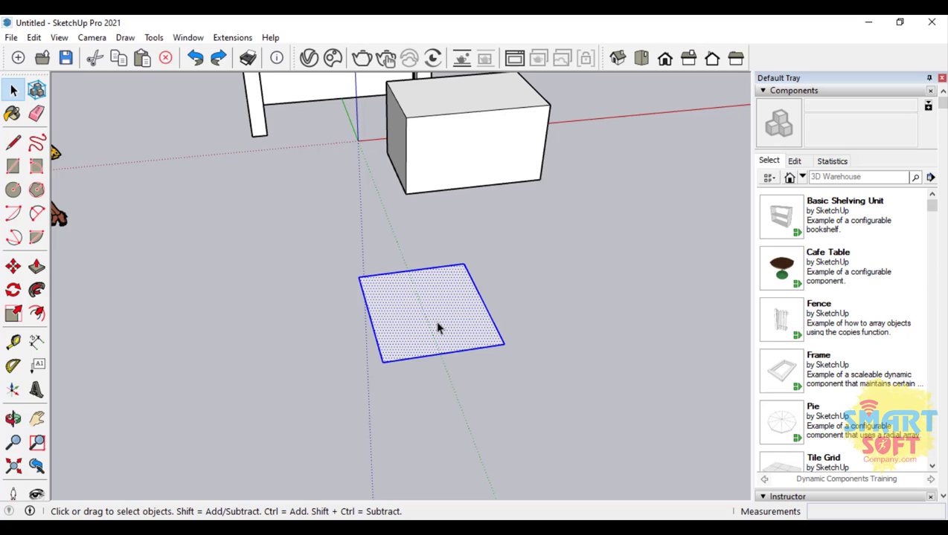
click(13, 266)
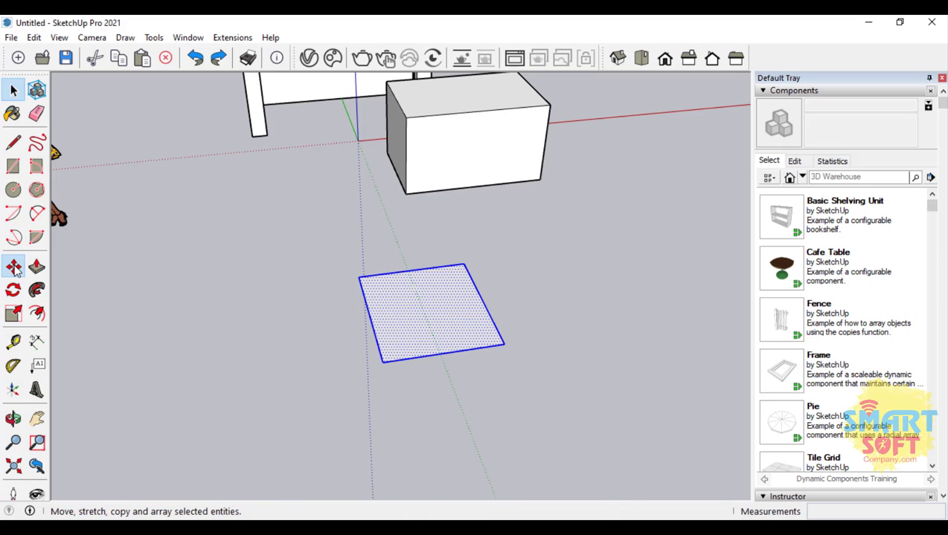
click(416, 344)
click(643, 322)
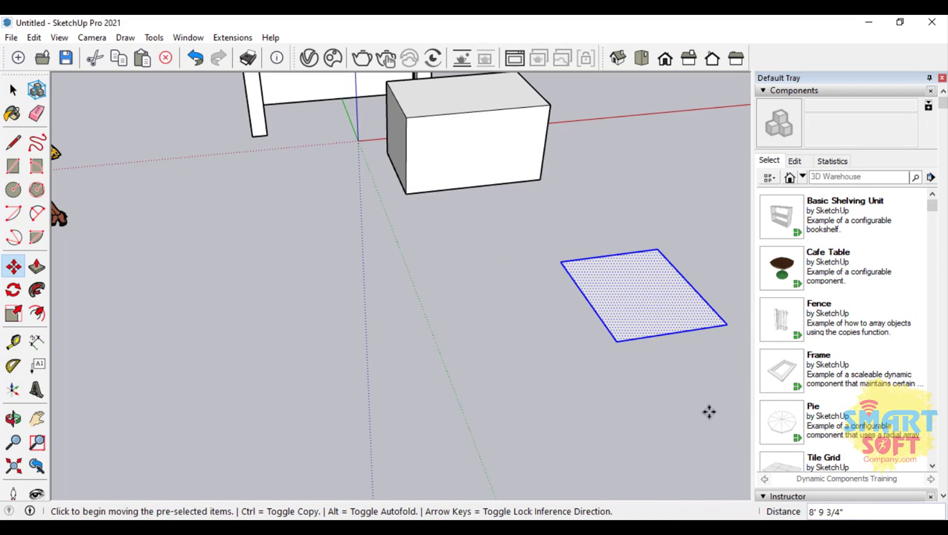
Move the selected rectangle farther away from the box, using a point on the box's side face as the base point
scroll(470, 162, up, 1)
scroll(122, 143, down, 2)
scroll(296, 167, down, 1)
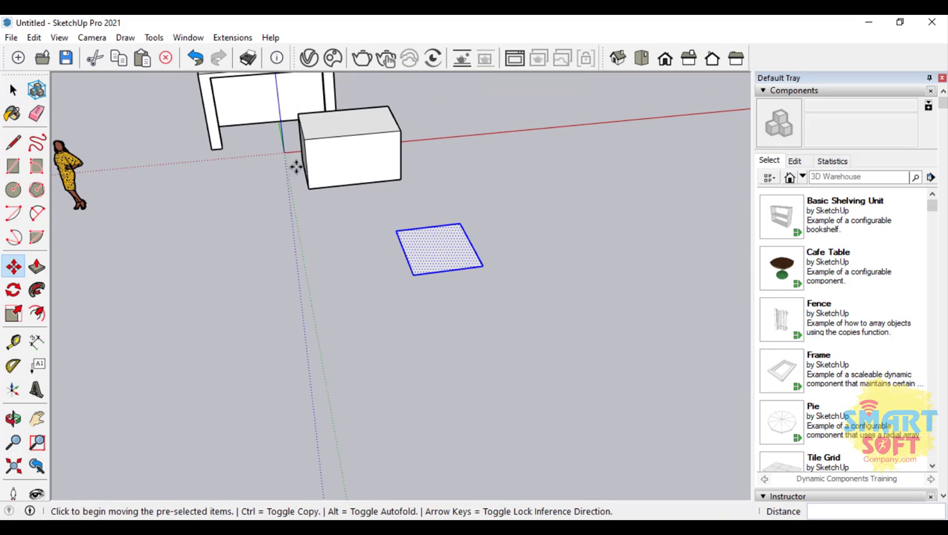
scroll(358, 142, up, 2)
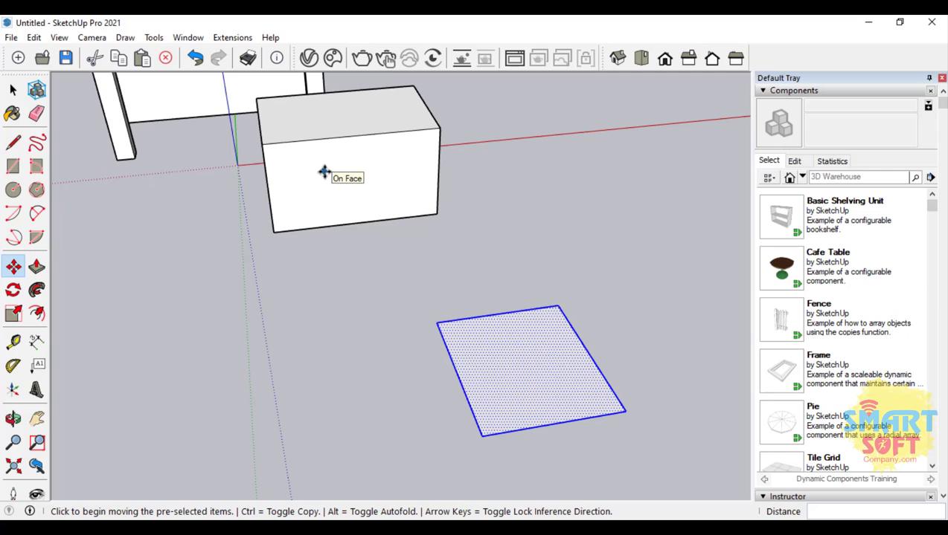
click(13, 418)
drag(350, 268, 289, 184)
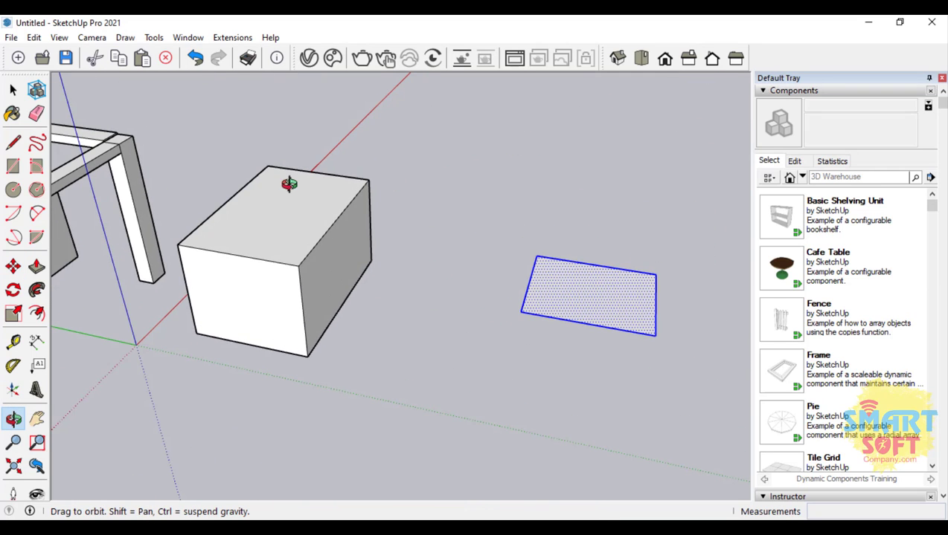
click(12, 266)
click(345, 273)
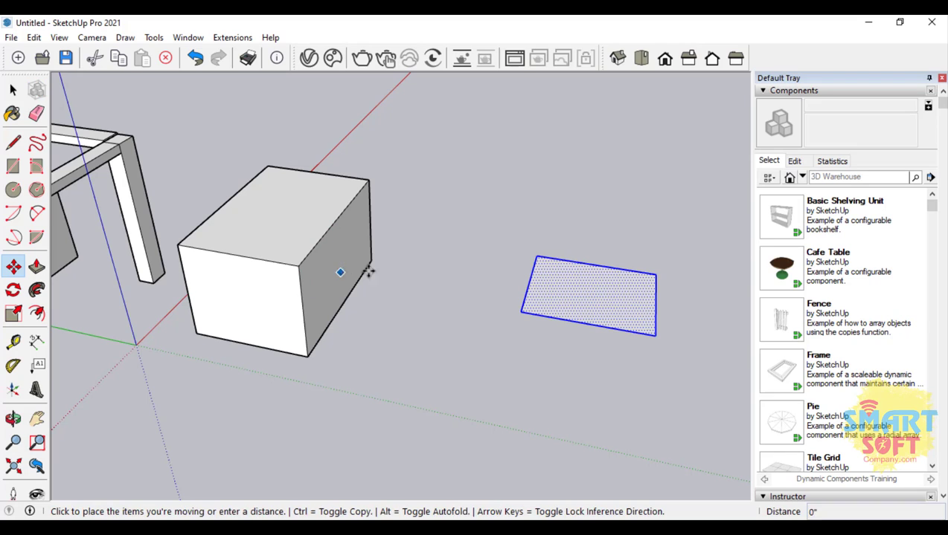
click(444, 261)
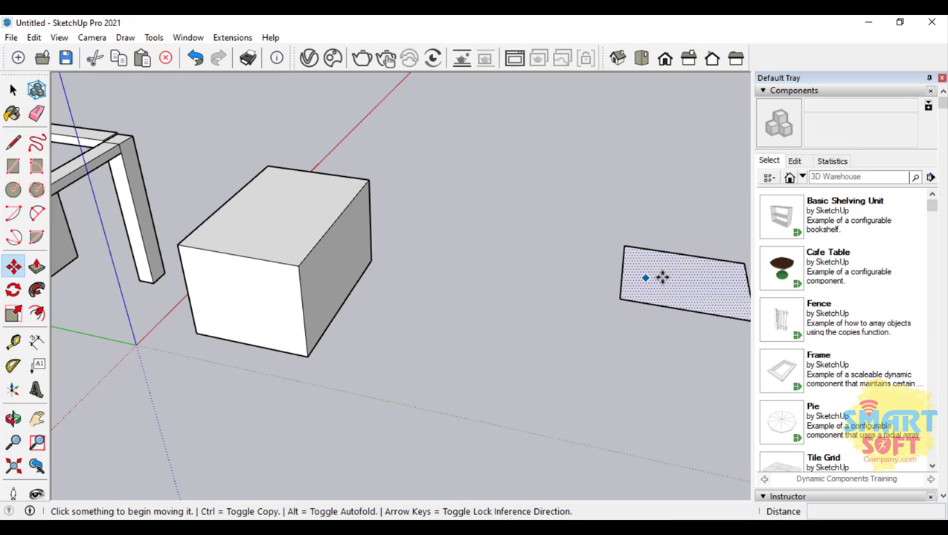
Move the box's side face about 5' 1" outward toward the rectangle, and raise that face's top edge about 5' 10 1/2"
click(338, 269)
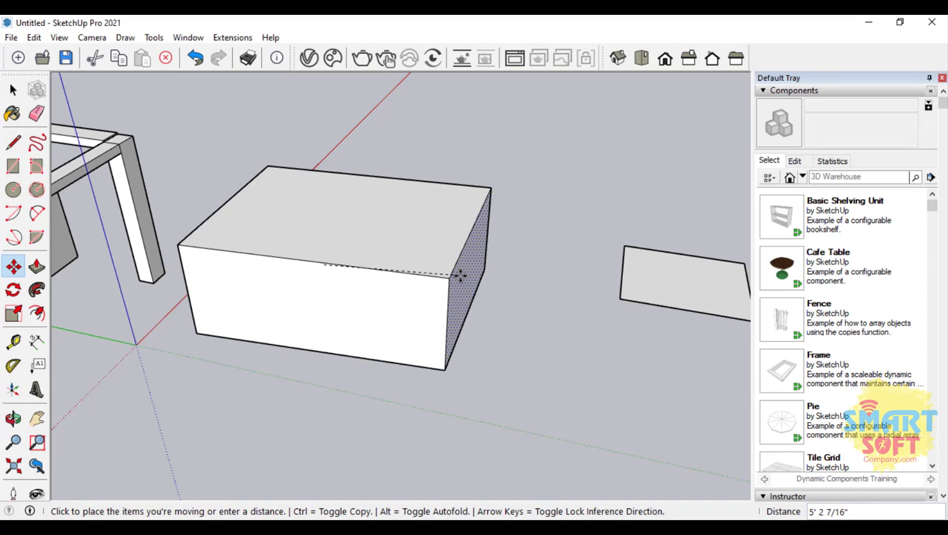
click(457, 276)
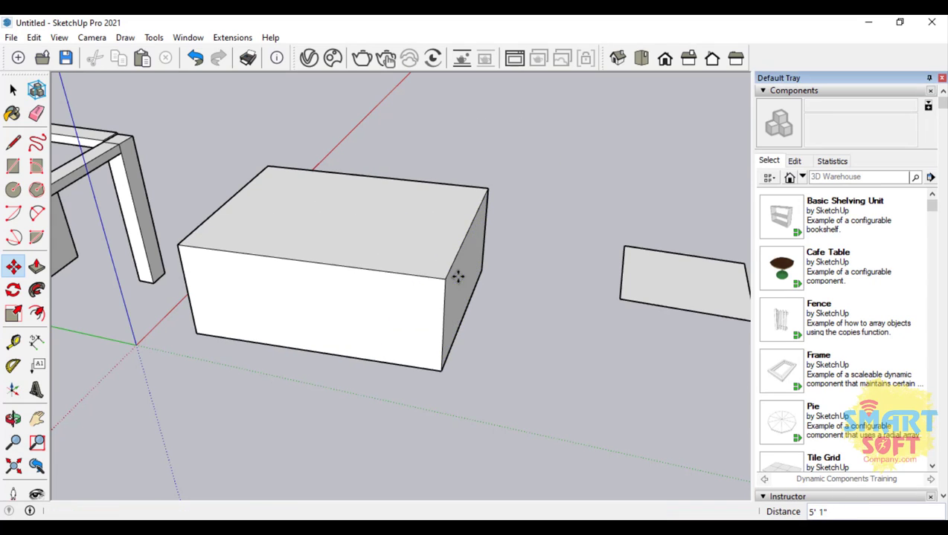
click(469, 234)
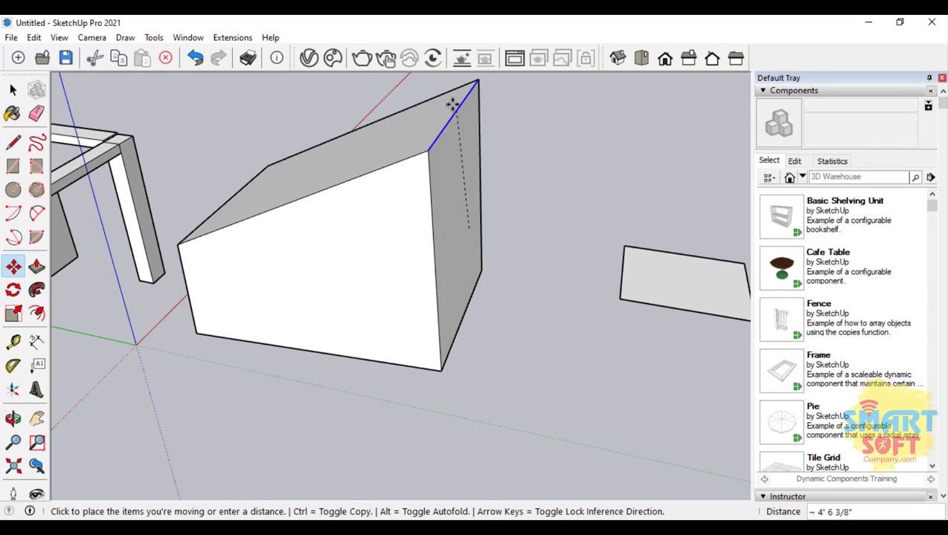
click(425, 78)
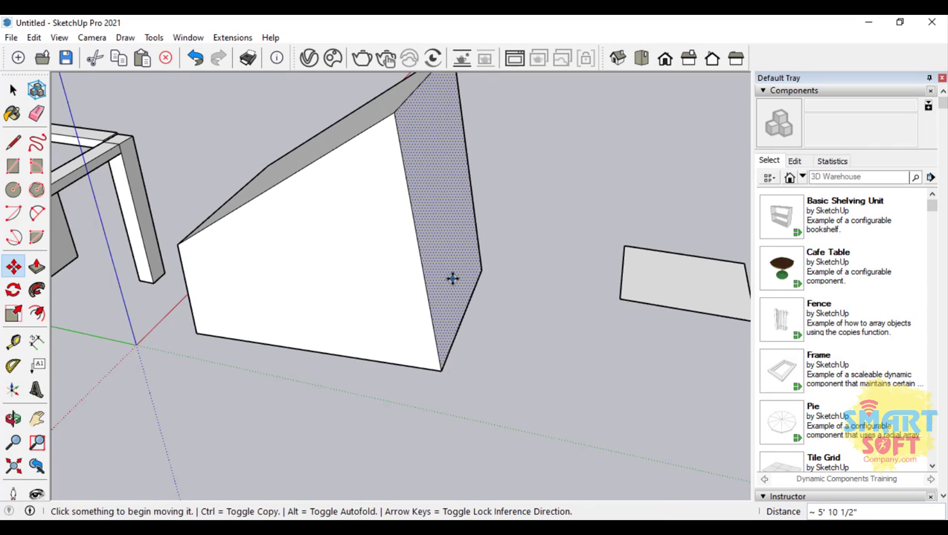
Try to move the reshaped box's front face about 5' 3/8" outward and downward, and undo it
click(285, 347)
click(239, 444)
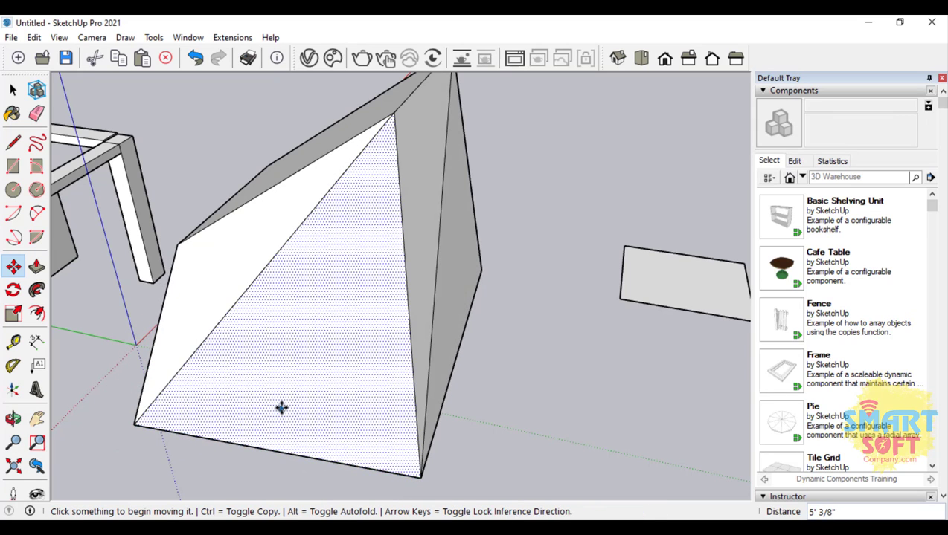
key(ctrl+z)
scroll(299, 308, down, 3)
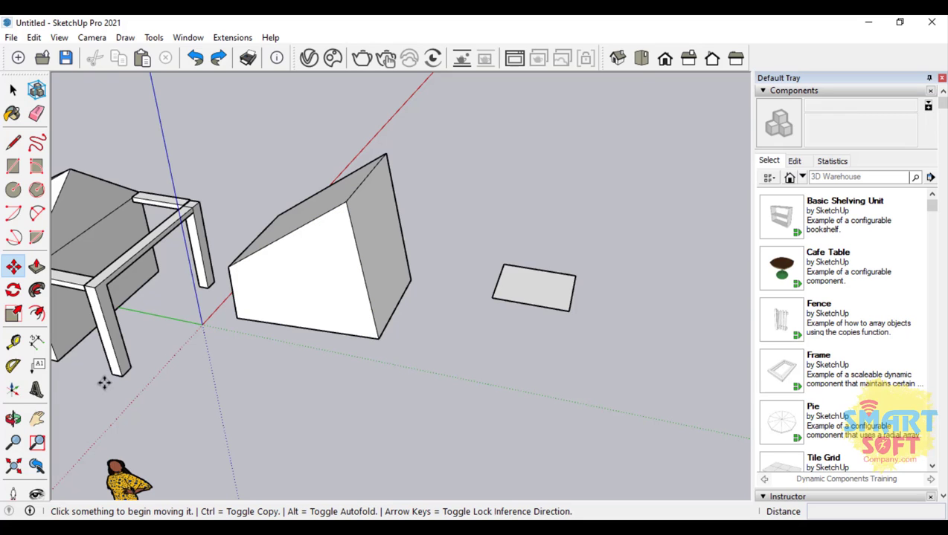
Move the upper side edge of the reshaped box about 3' 5 1/8" outward
click(358, 188)
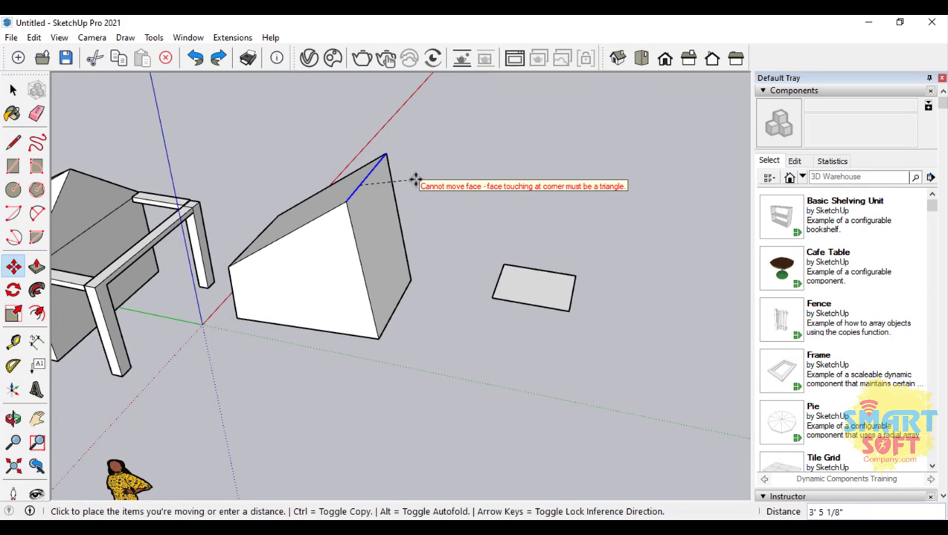
click(415, 180)
click(13, 90)
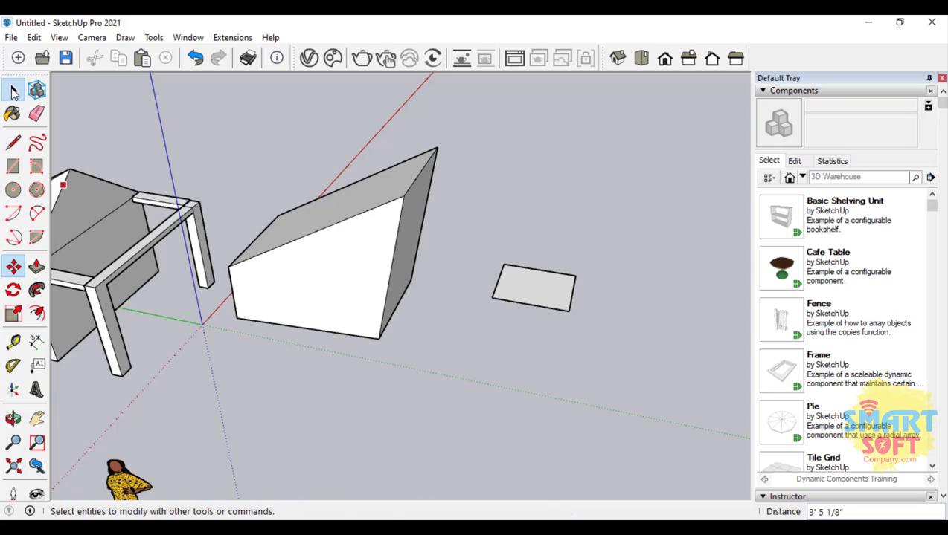
Select the whole reshaped box and move it about 39' 8 3/16" away, and bring it about 23' 5" back toward the rectangle
click(13, 90)
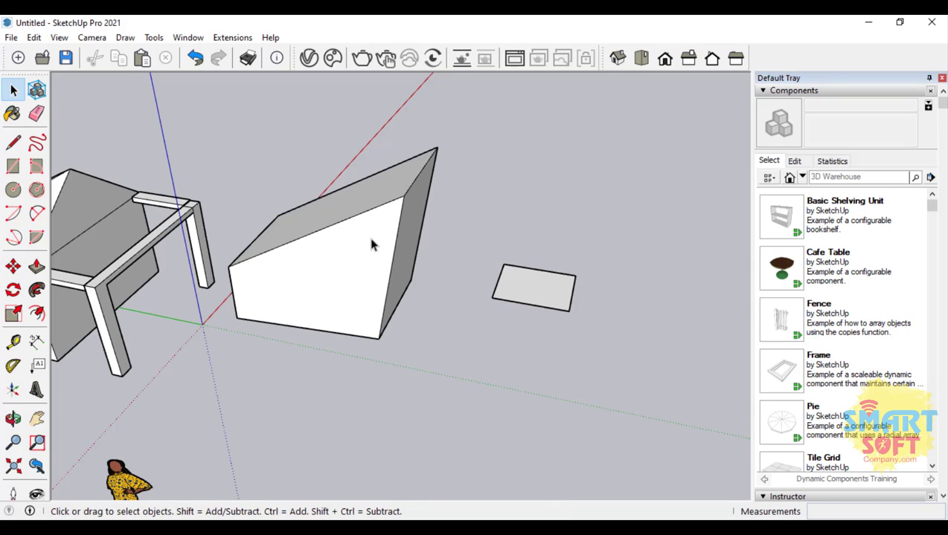
triple_click(309, 260)
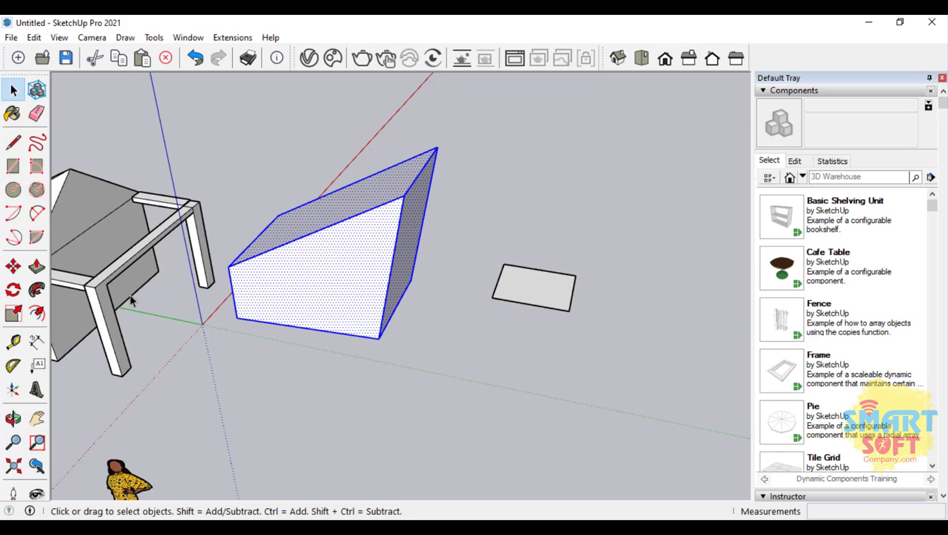
click(13, 267)
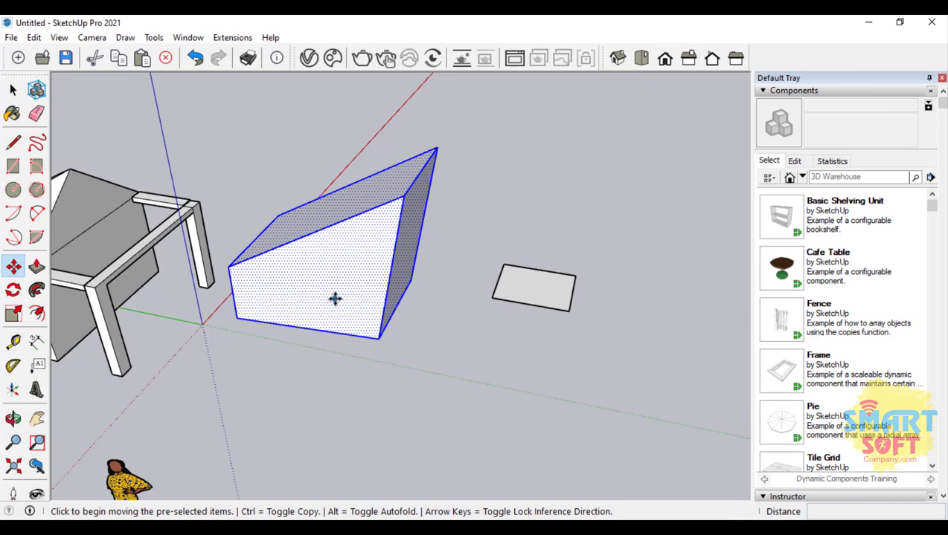
click(316, 278)
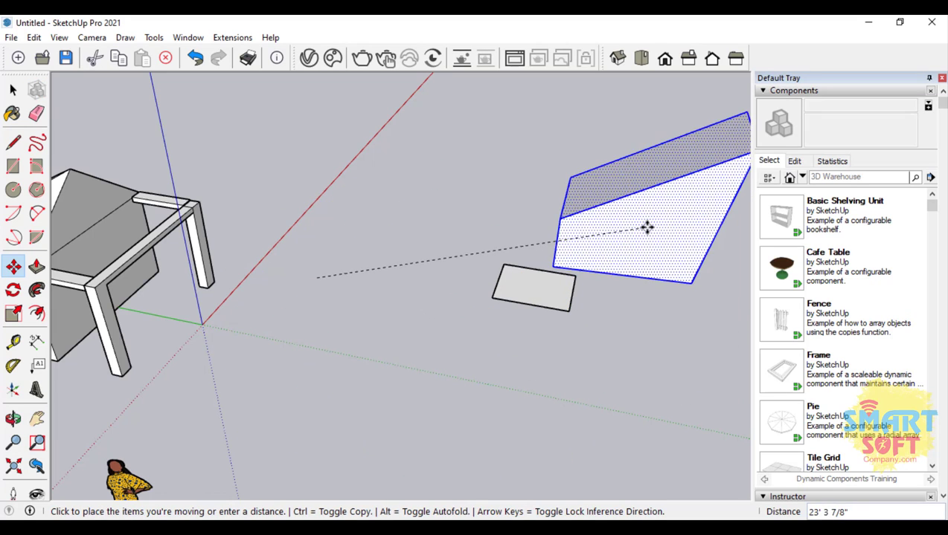
scroll(434, 243, down, 5)
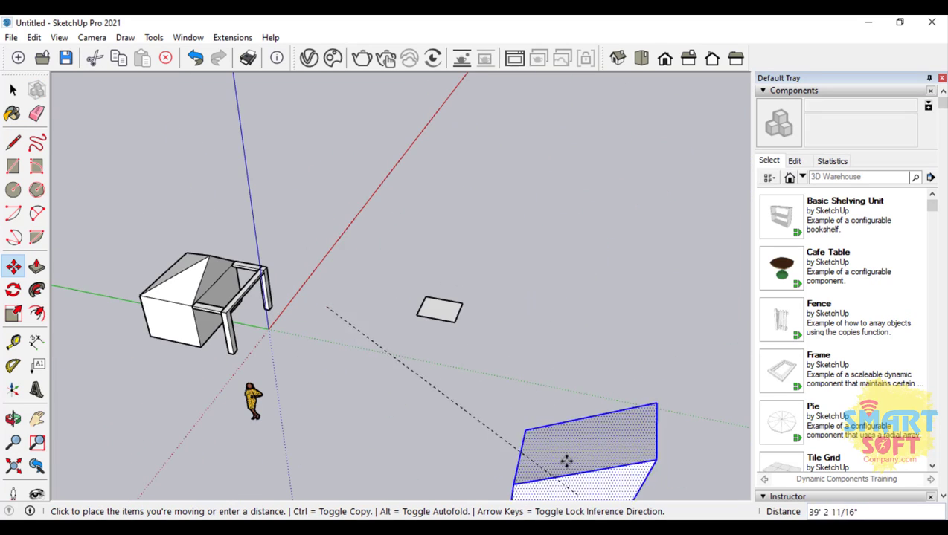
scroll(520, 401, down, 3)
click(511, 249)
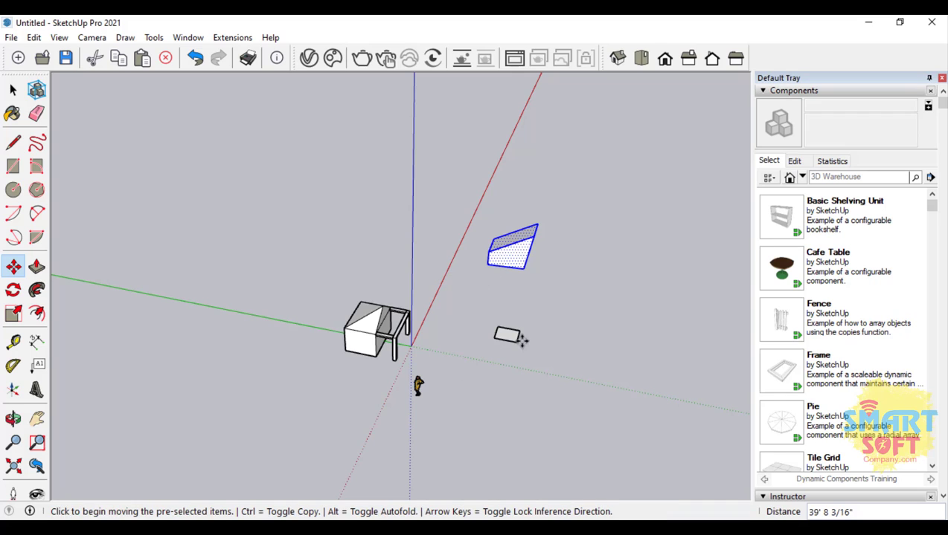
click(506, 255)
click(461, 294)
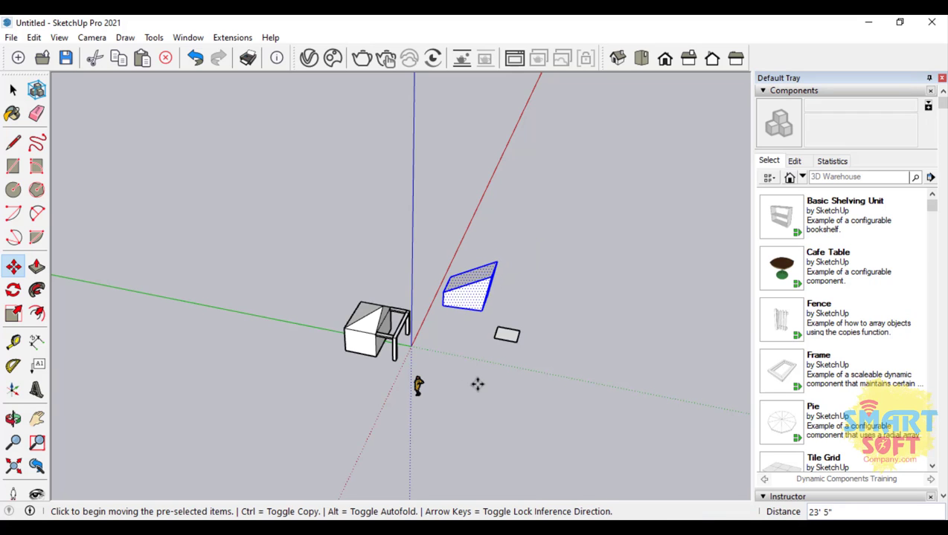
Try to move the person figure while the reshaped box is still selected, and undo it
scroll(479, 381, up, 5)
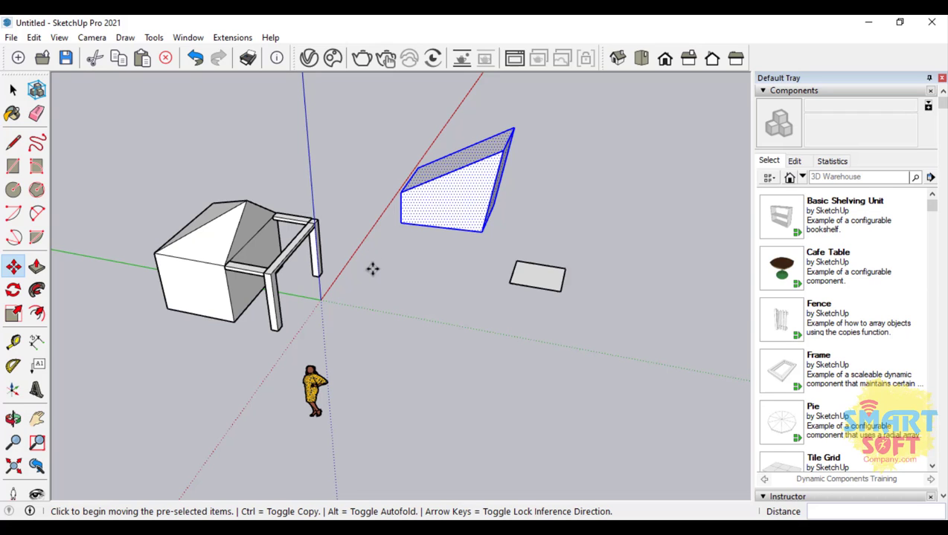
click(316, 392)
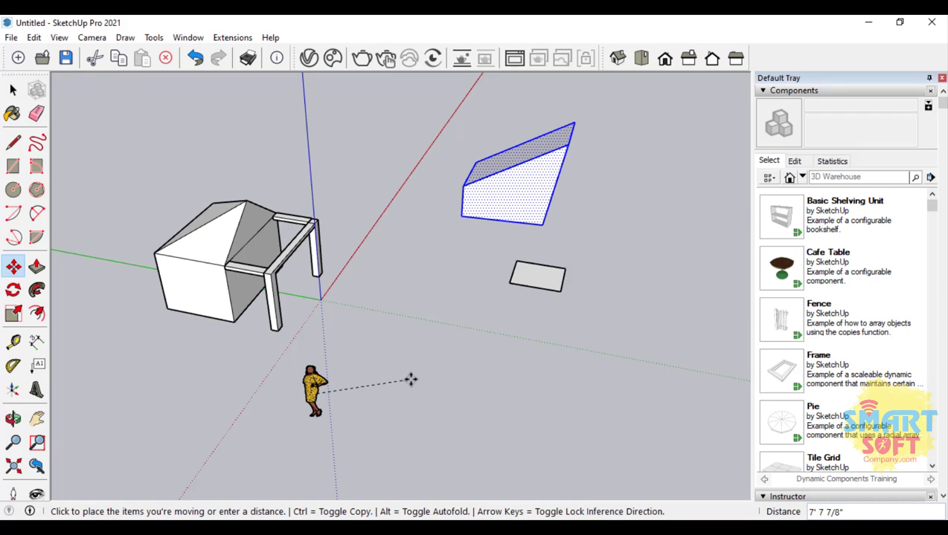
click(379, 359)
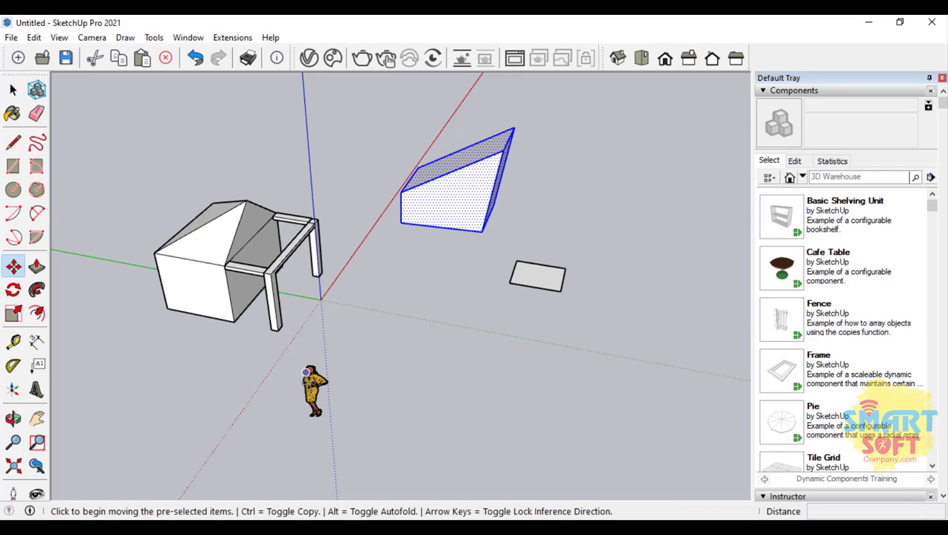
Clear the selection and move the person figure about 10' 8 9/16", and again about 6' 4 3/4", away from the house
scroll(310, 389, up, 3)
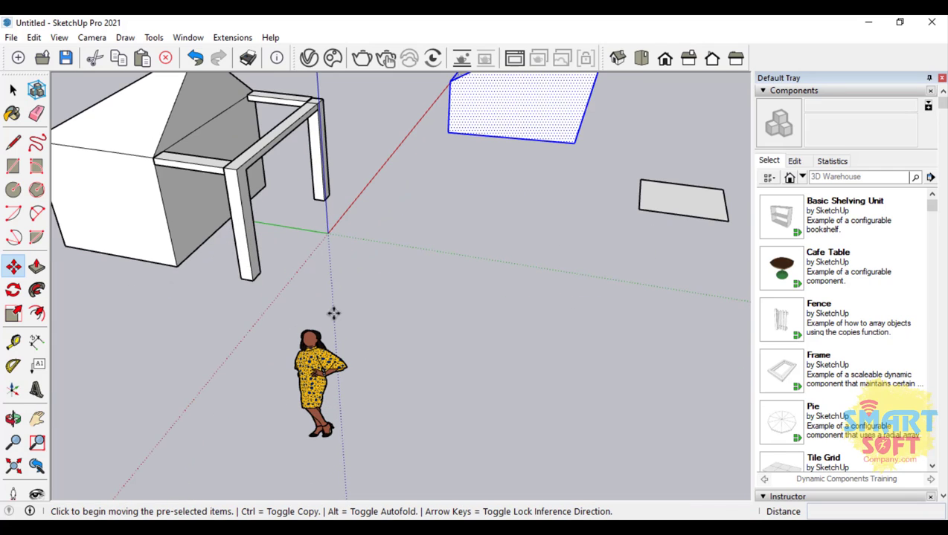
key(Escape)
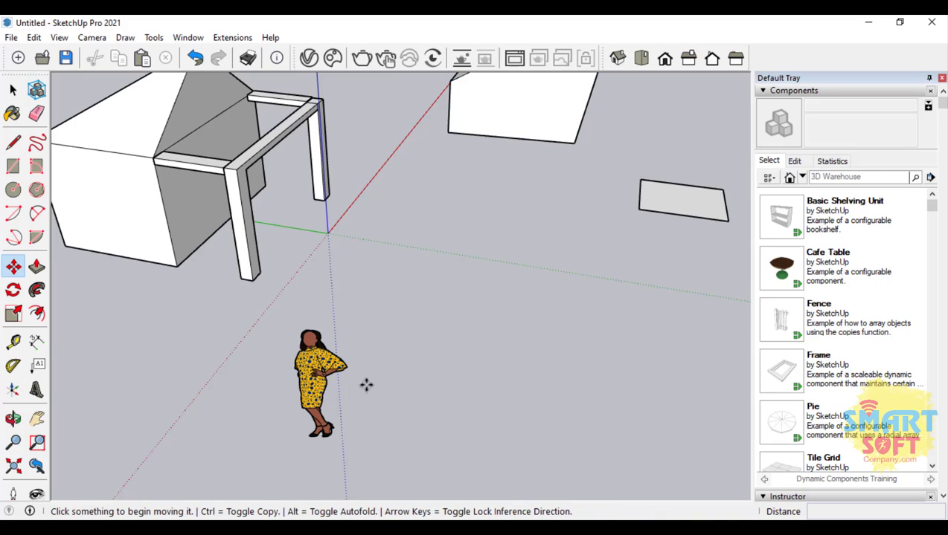
click(343, 386)
click(550, 305)
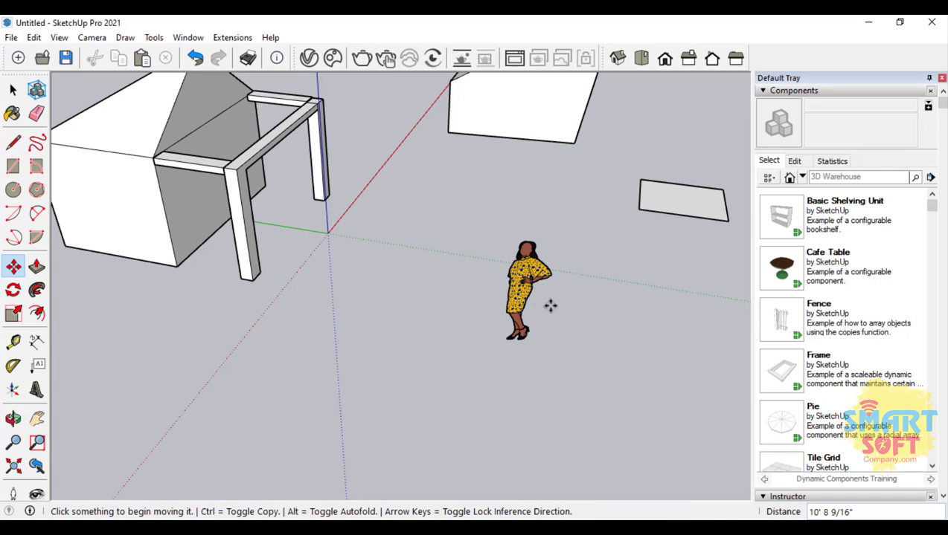
click(524, 281)
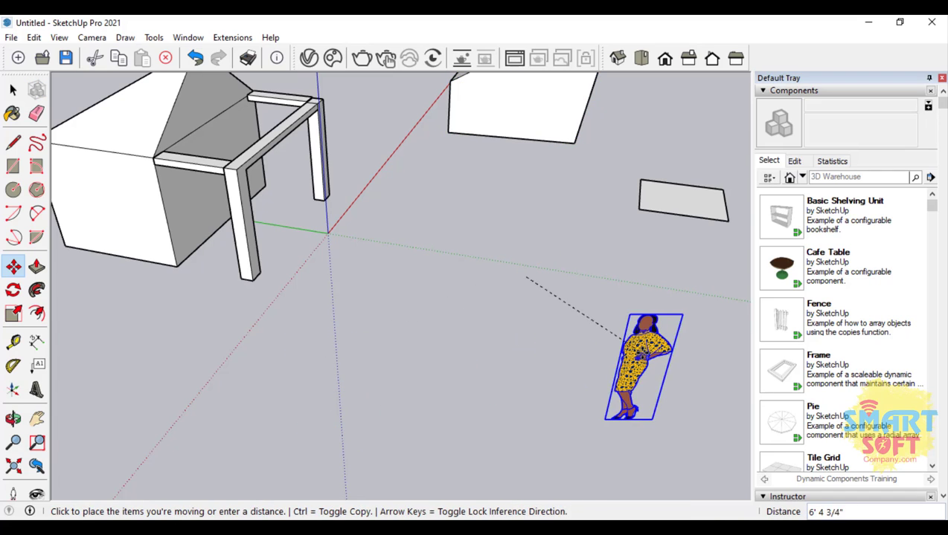
click(619, 333)
Try selecting the house together with its porch frame, and select only the connected geometry of the house body
scroll(397, 290, down, 5)
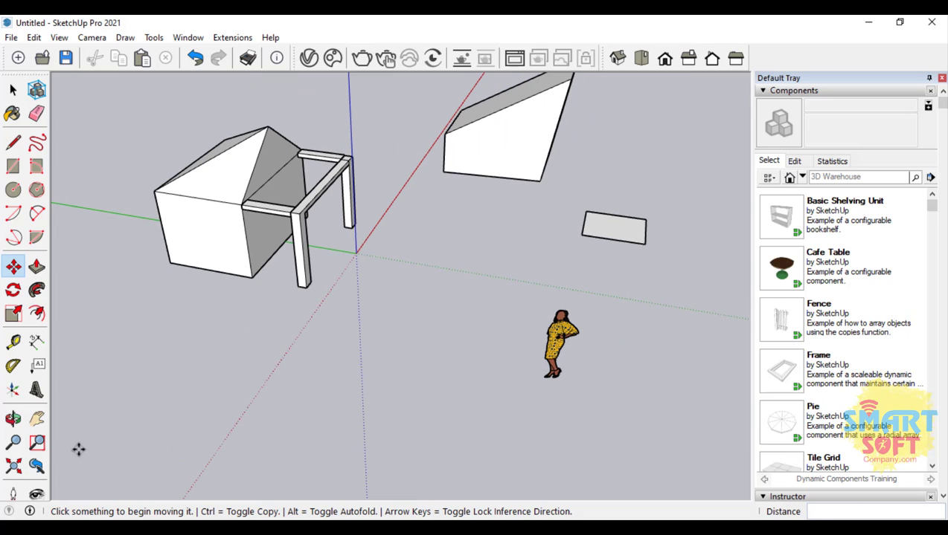
click(12, 419)
drag(374, 234, 296, 165)
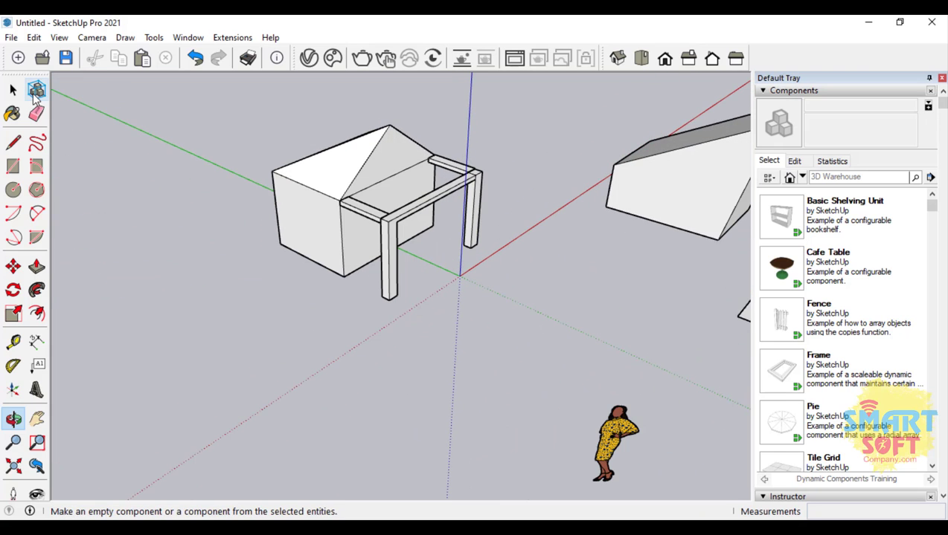
click(13, 89)
drag(196, 116, 491, 343)
click(340, 176)
double_click(340, 176)
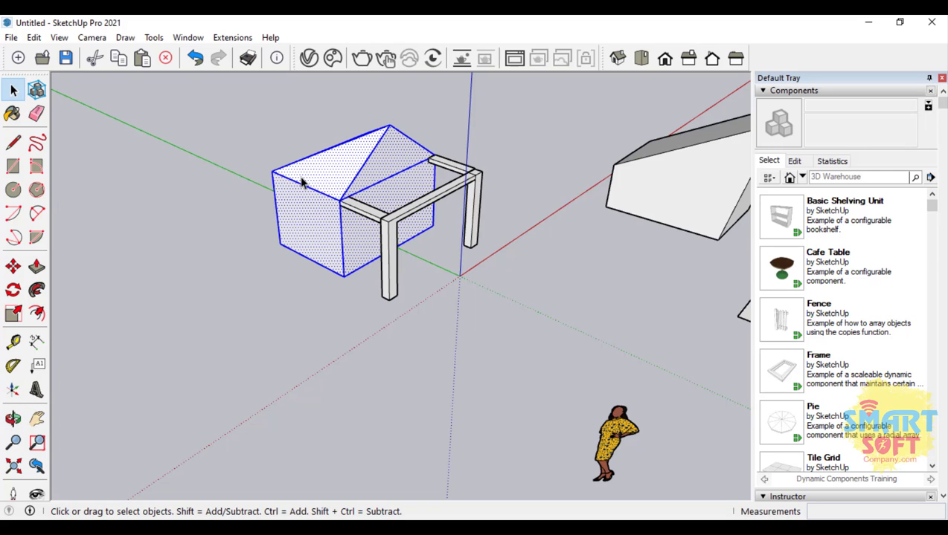
Select one sloped roof face with its edges, and clear the selection
click(275, 309)
click(311, 186)
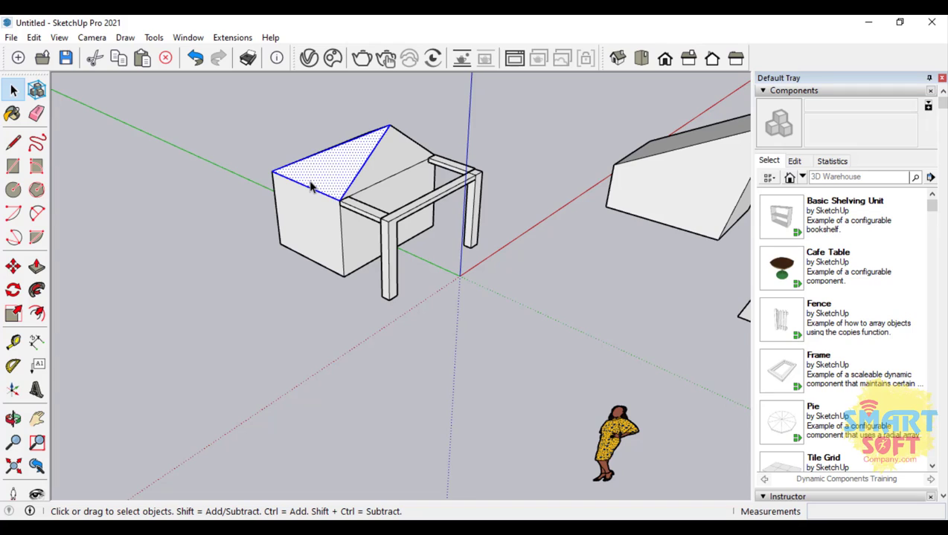
click(324, 229)
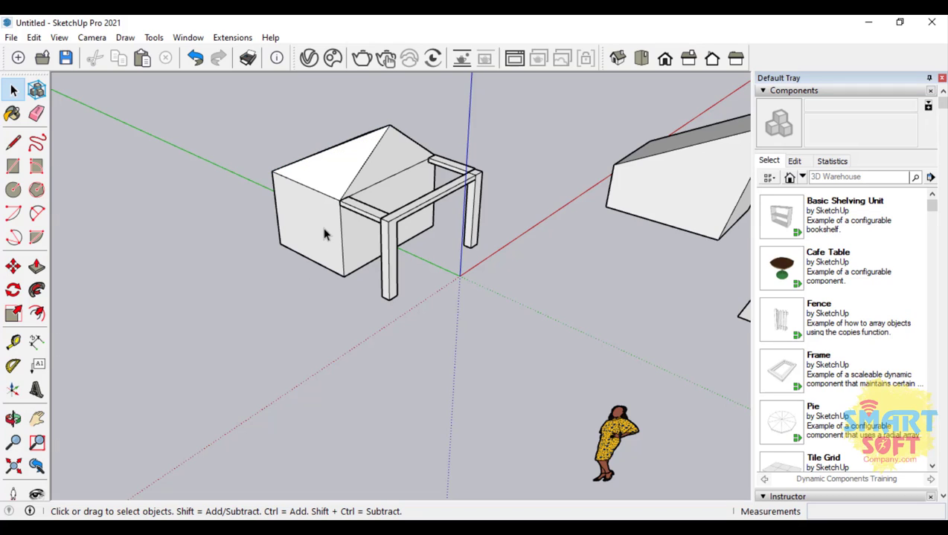
Select all connected geometry of the house body and examine the corner where the porch beam joins it
triple_click(317, 175)
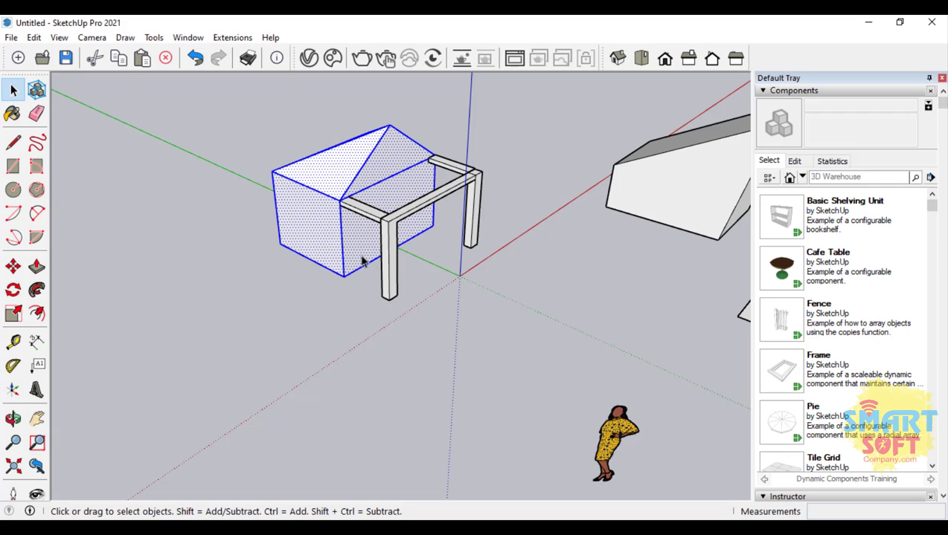
scroll(439, 167, up, 3)
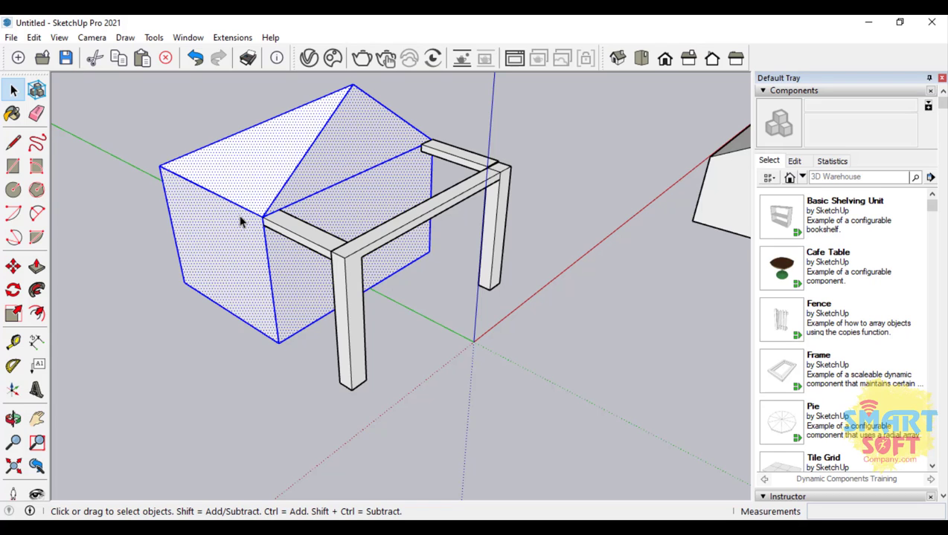
scroll(246, 217, up, 6)
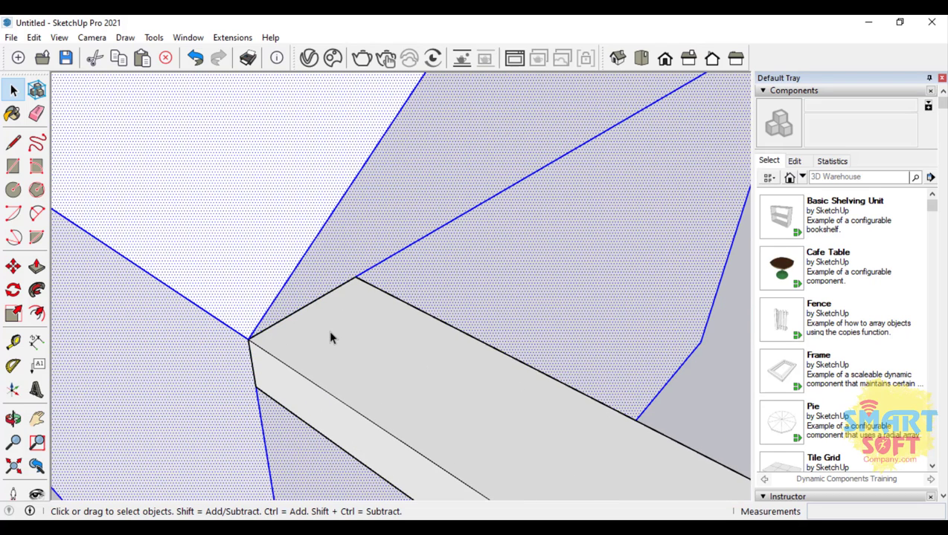
scroll(332, 339, down, 5)
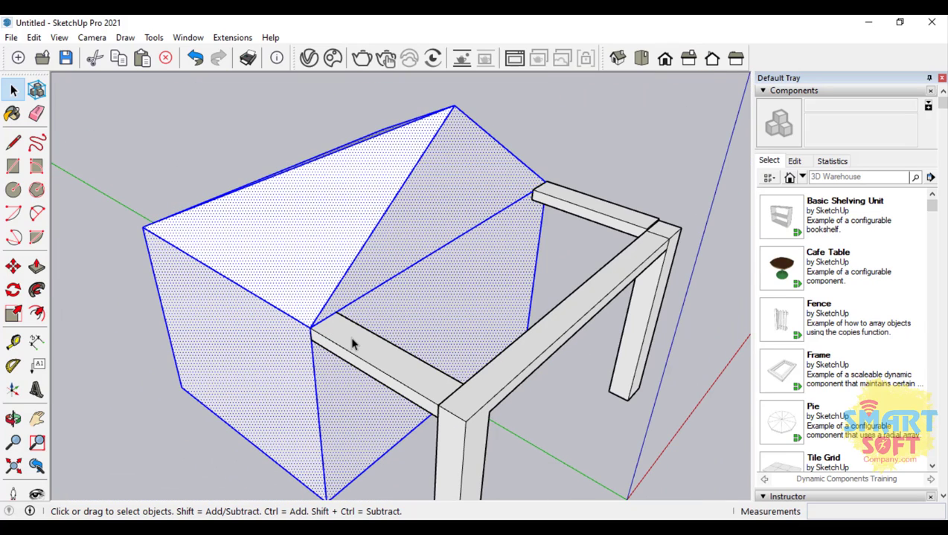
scroll(349, 336, down, 1)
scroll(355, 326, down, 3)
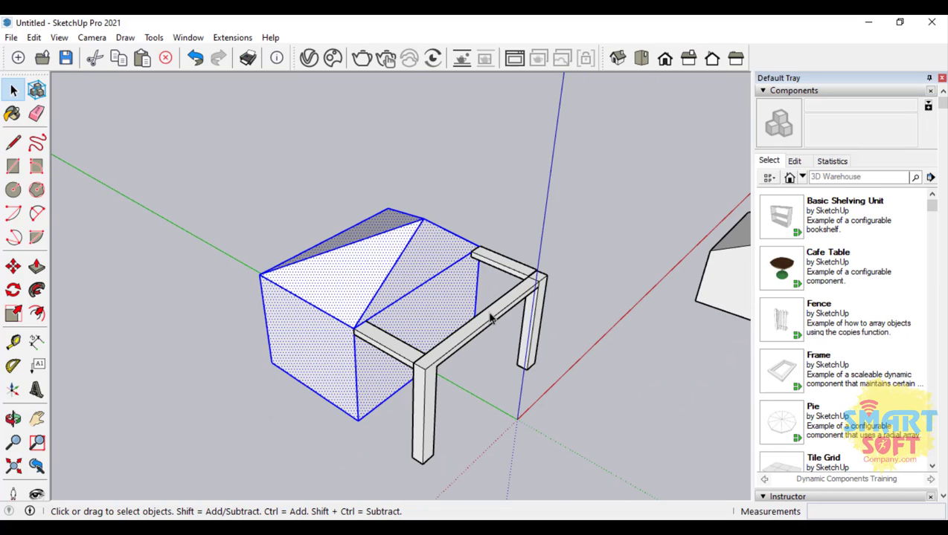
scroll(323, 349, down, 3)
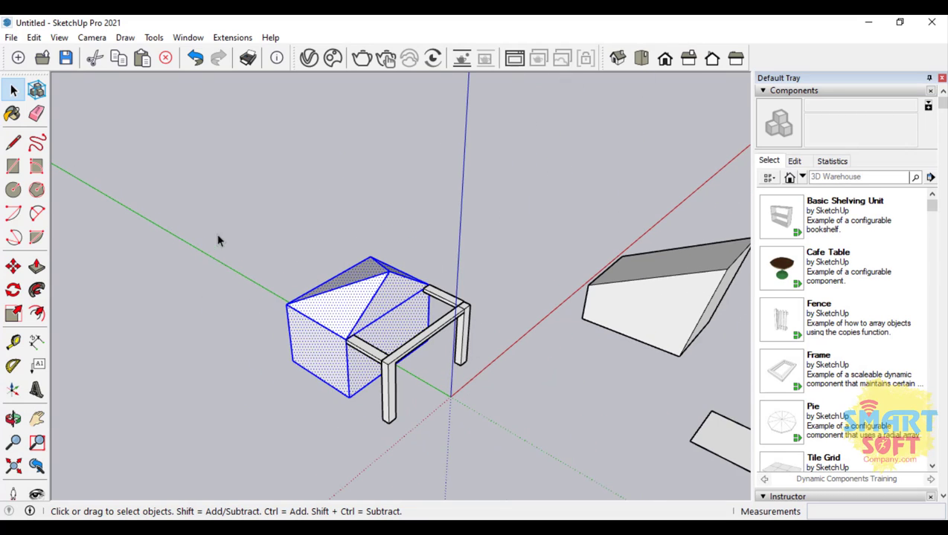
Select the house together with its porch frame and move them as one toward the red axis
drag(216, 233, 499, 455)
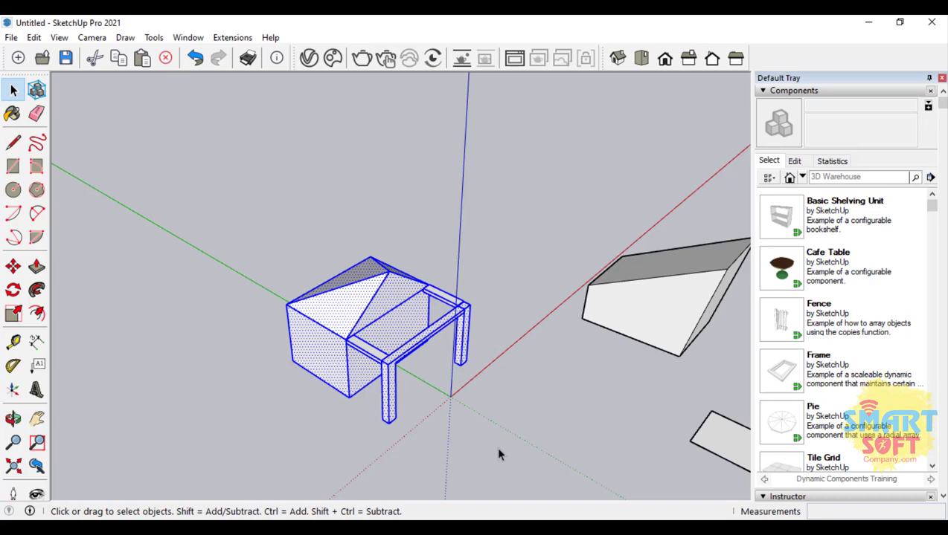
drag(200, 225, 497, 443)
click(14, 266)
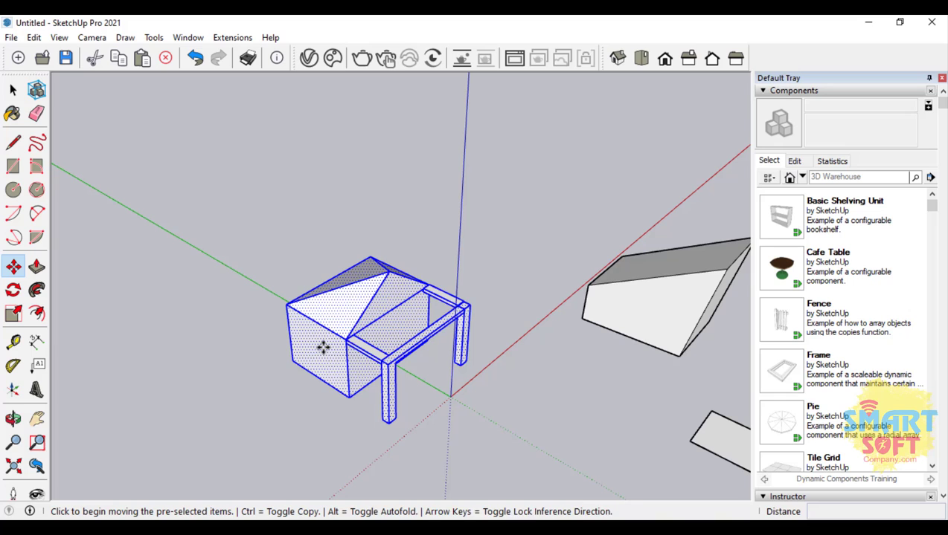
click(366, 325)
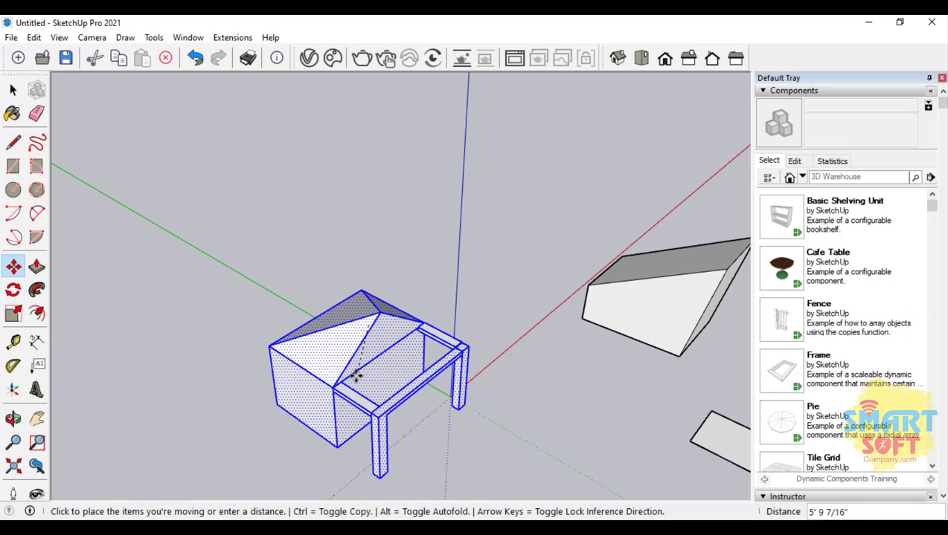
click(336, 384)
Check the moved house and porch frame from a low front view, and clear the selection
click(14, 419)
drag(409, 417, 351, 324)
scroll(387, 405, up, 4)
drag(386, 405, 333, 308)
scroll(333, 308, down, 5)
drag(341, 236, 290, 357)
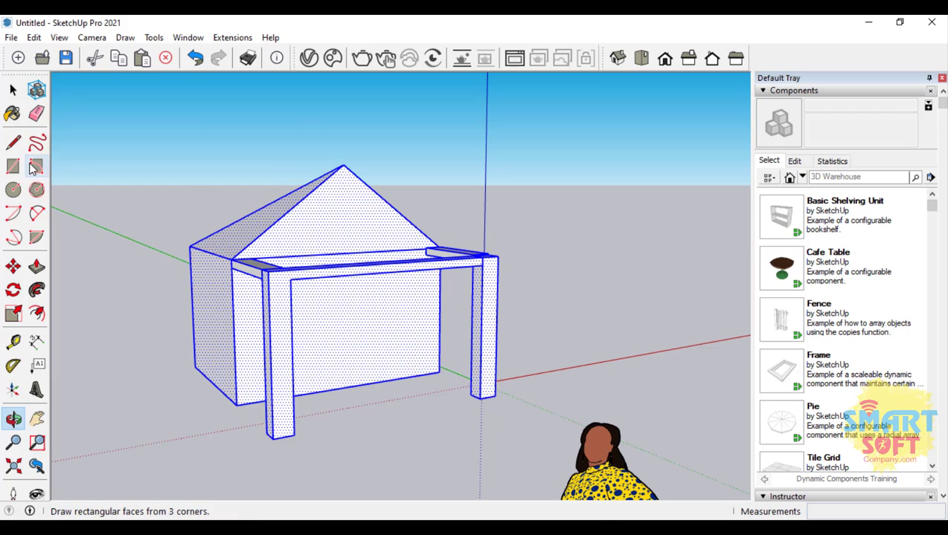
key(m)
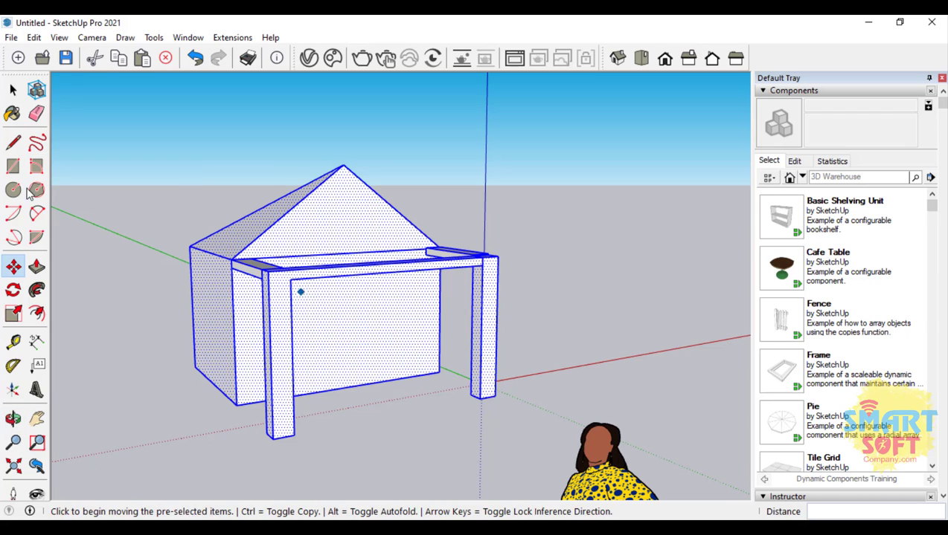
click(13, 90)
click(158, 198)
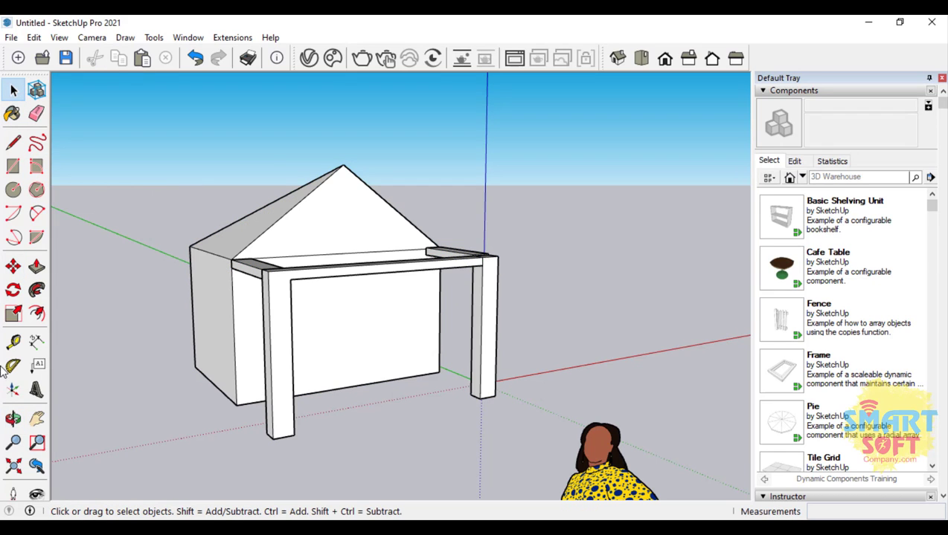
Draw a rectangle about 7' 1 1/4" by 4' 11 9/16" on the front wall behind the porch, down to the wall's lower edge
click(13, 418)
drag(402, 335, 176, 248)
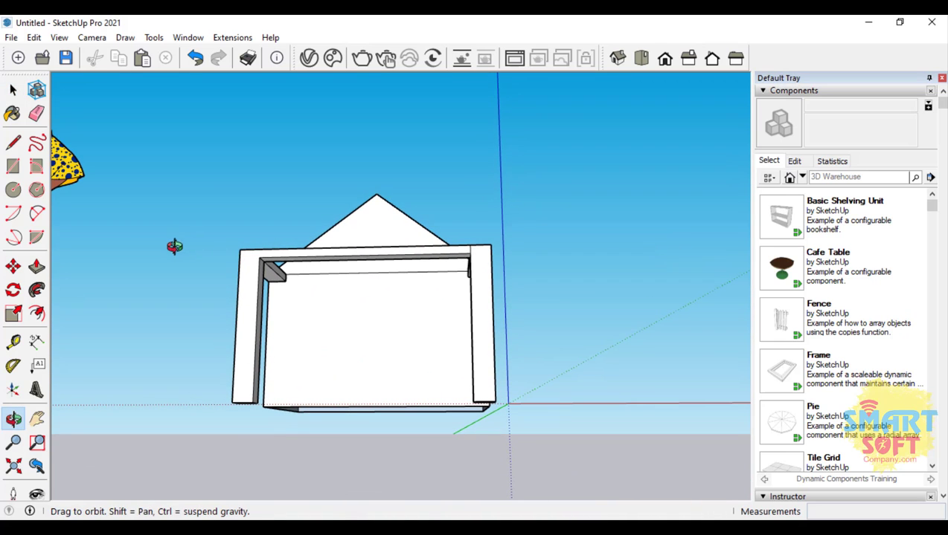
click(12, 168)
click(300, 304)
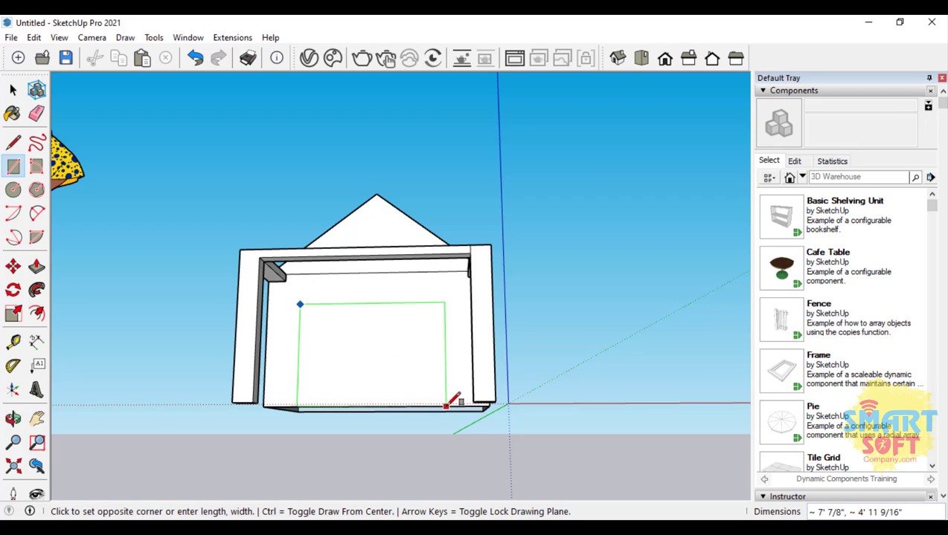
click(446, 406)
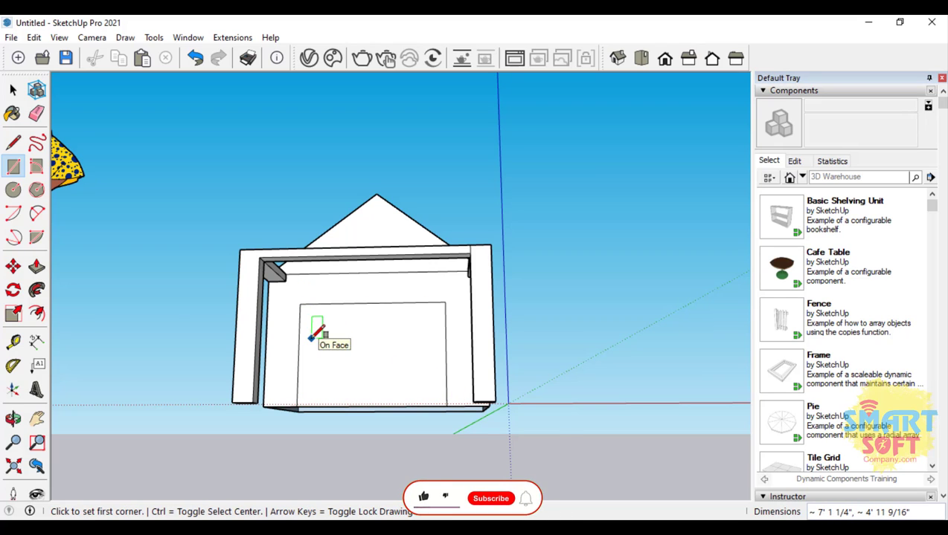
Examine the new rectangle on the front wall and the surrounding porch frame from several angles and distances
click(14, 419)
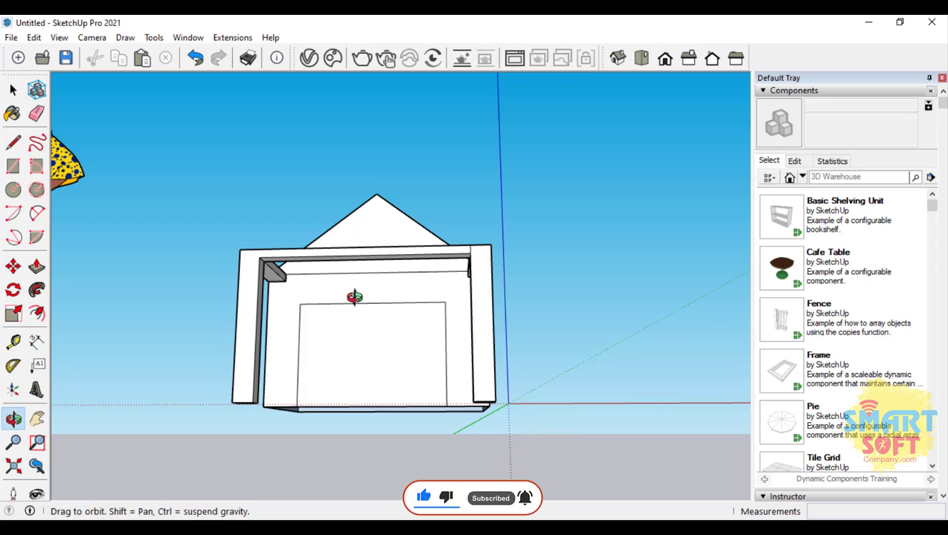
drag(354, 296, 399, 392)
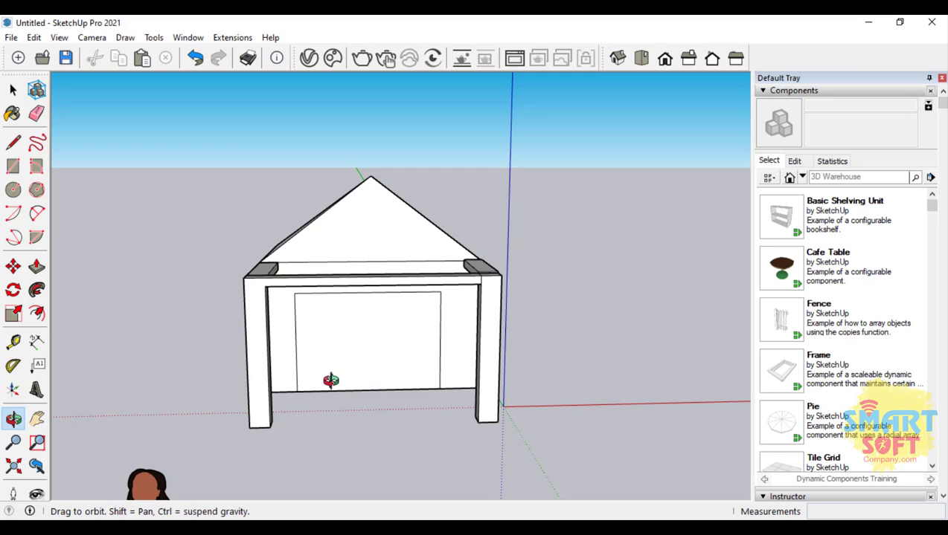
drag(354, 383, 350, 404)
scroll(340, 312, up, 5)
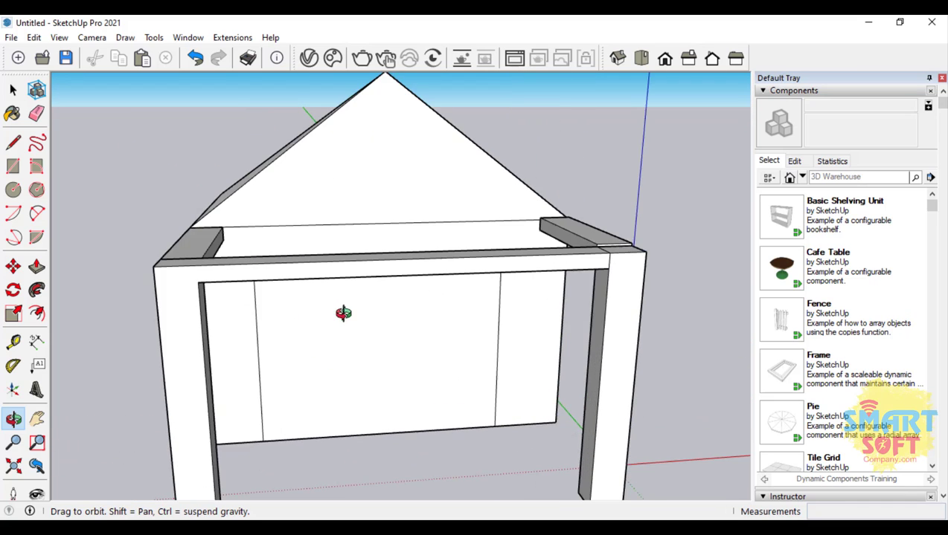
drag(333, 373, 307, 291)
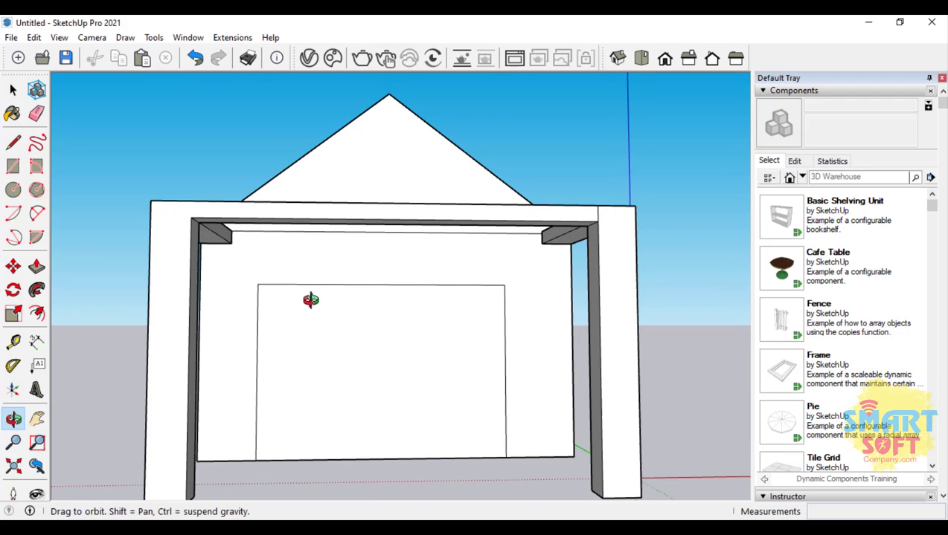
scroll(297, 308, down, 3)
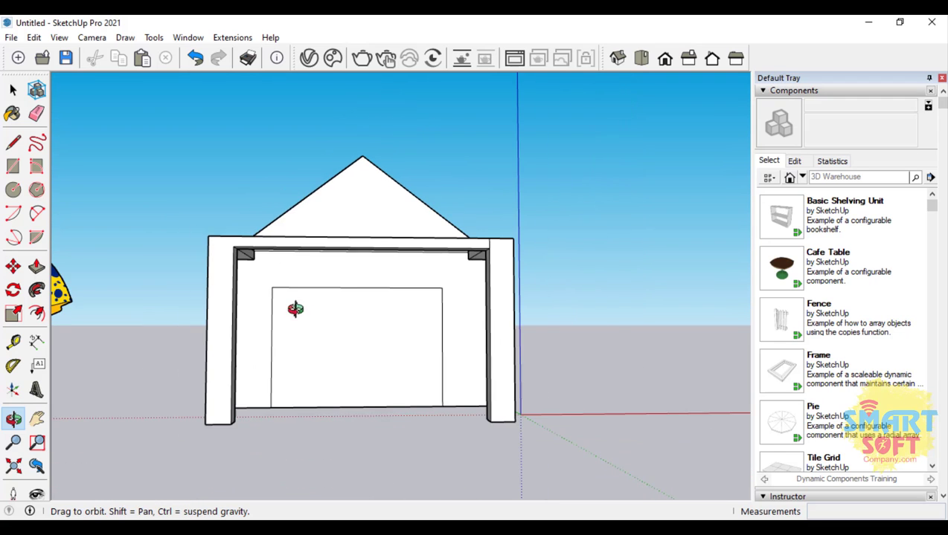
drag(364, 341, 287, 339)
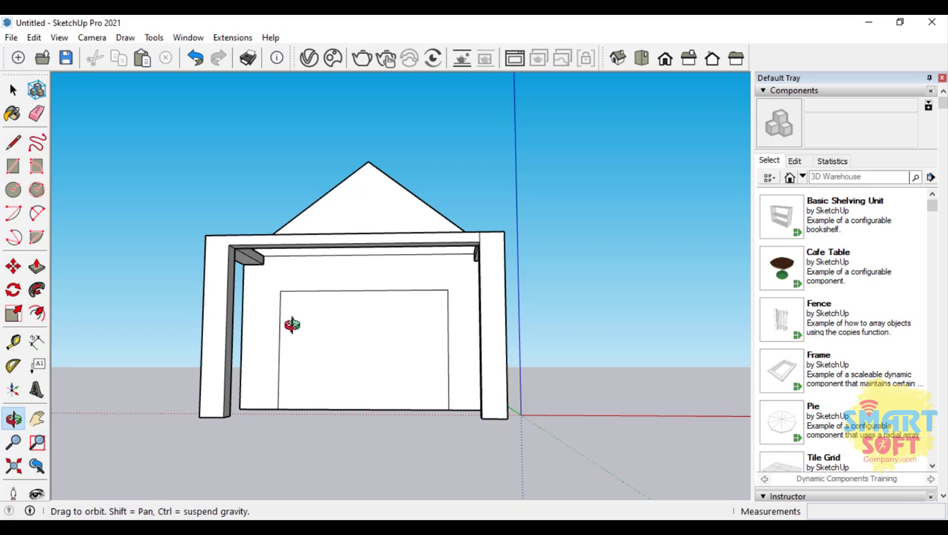
scroll(297, 318, up, 3)
drag(381, 320, 311, 339)
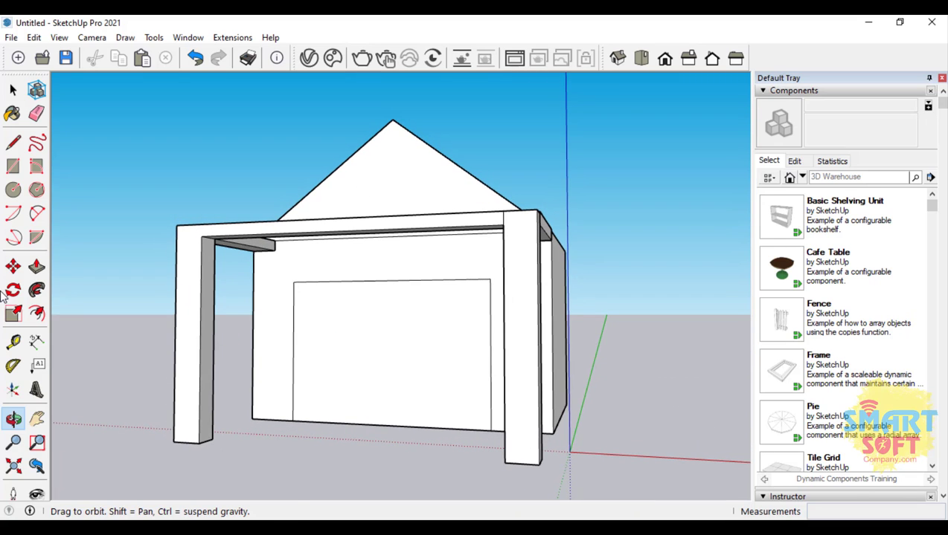
Offset the wall rectangle's outline slightly inward and push the inner face about 5' 1 11/16" into the house
click(37, 313)
click(362, 332)
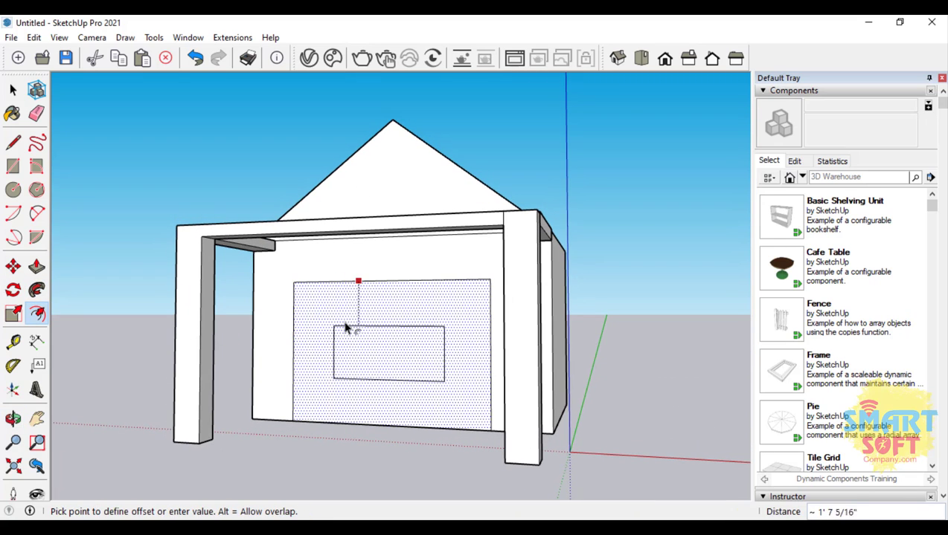
click(341, 292)
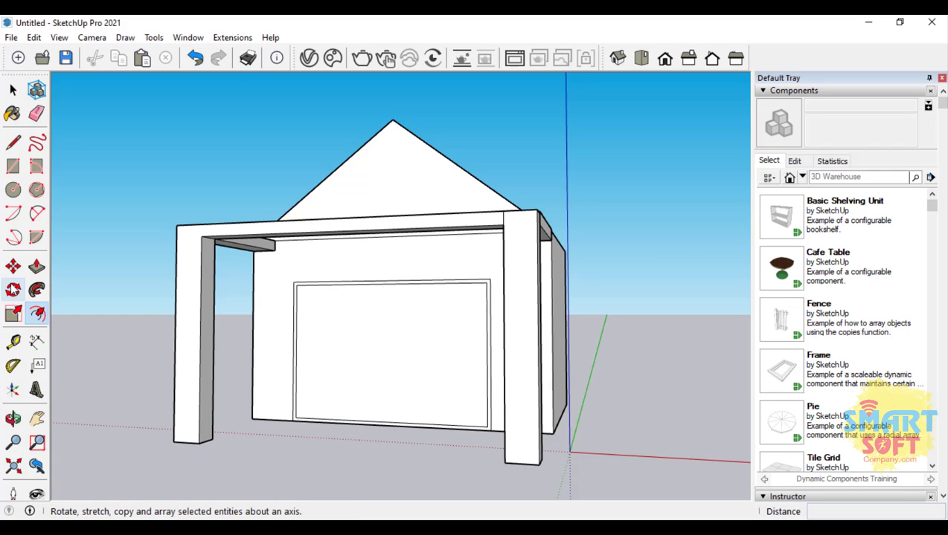
click(37, 266)
click(362, 379)
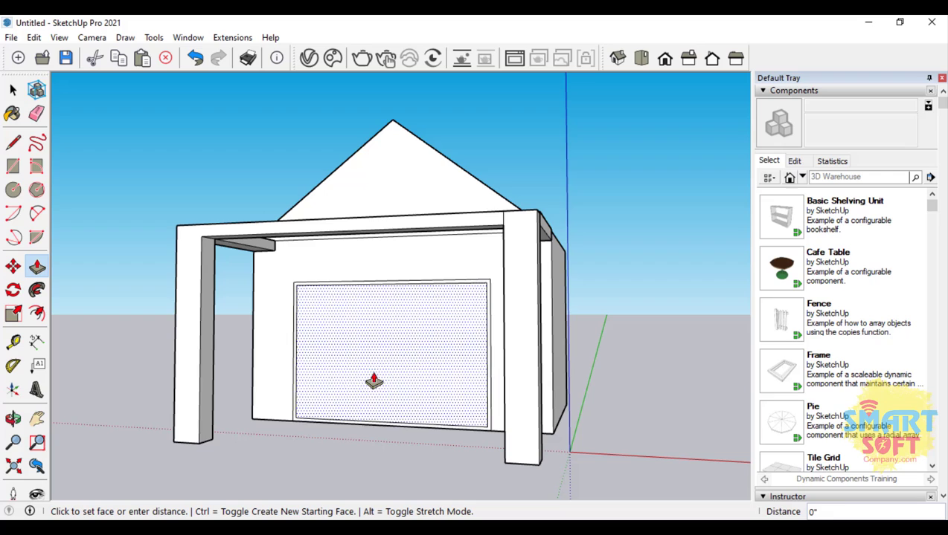
click(409, 368)
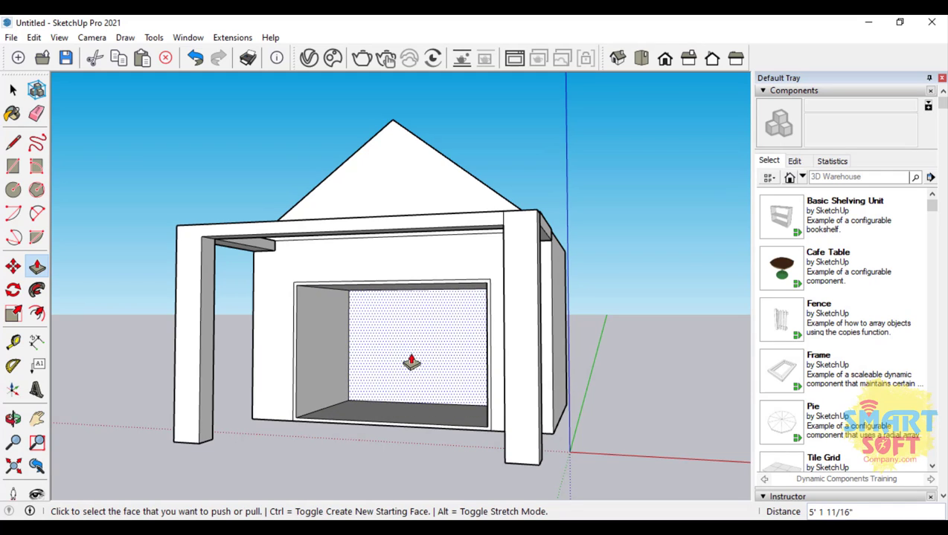
Try to push the opening's inner side face outward by about 1 7/16", and undo it
click(331, 356)
click(313, 346)
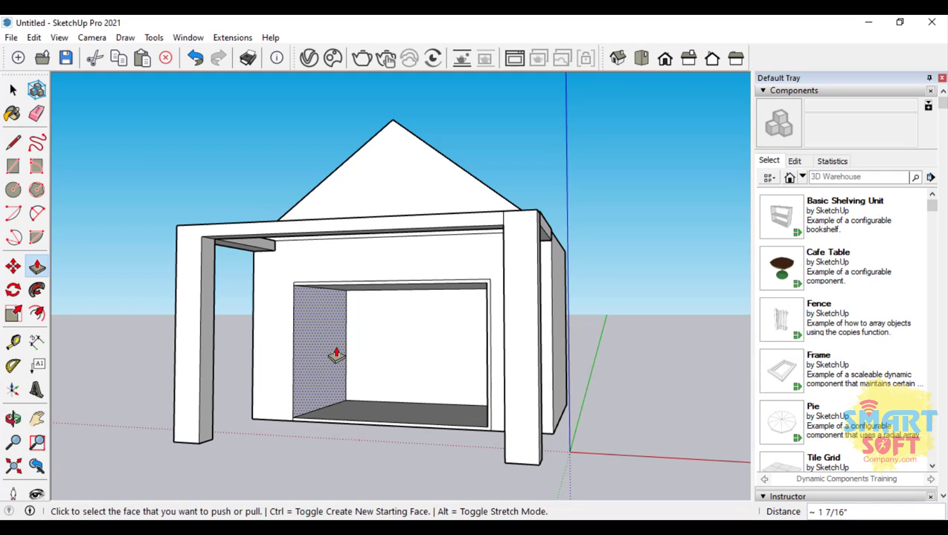
click(313, 344)
key(ctrl+z)
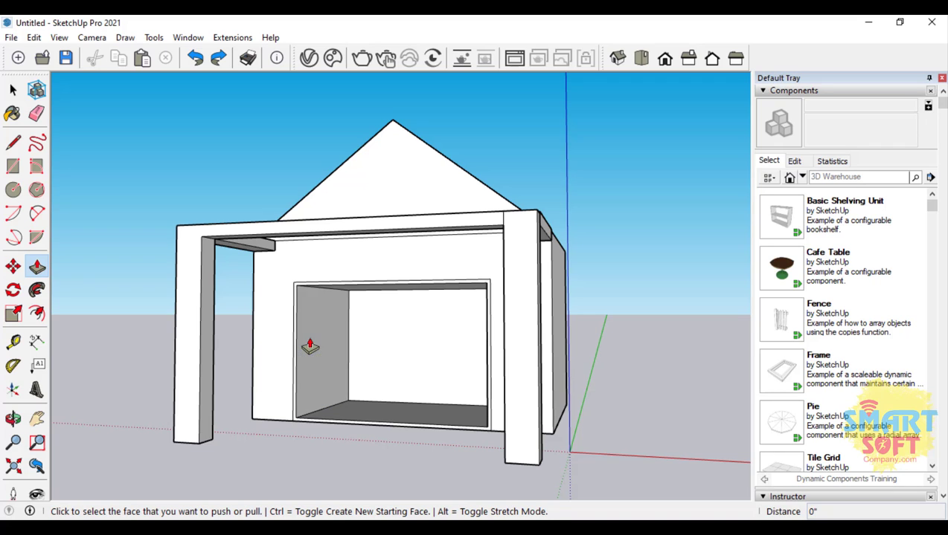
Make the opening's recess shallower, about 3' 4 1/16" deep, with Push/Pull
click(374, 358)
click(400, 332)
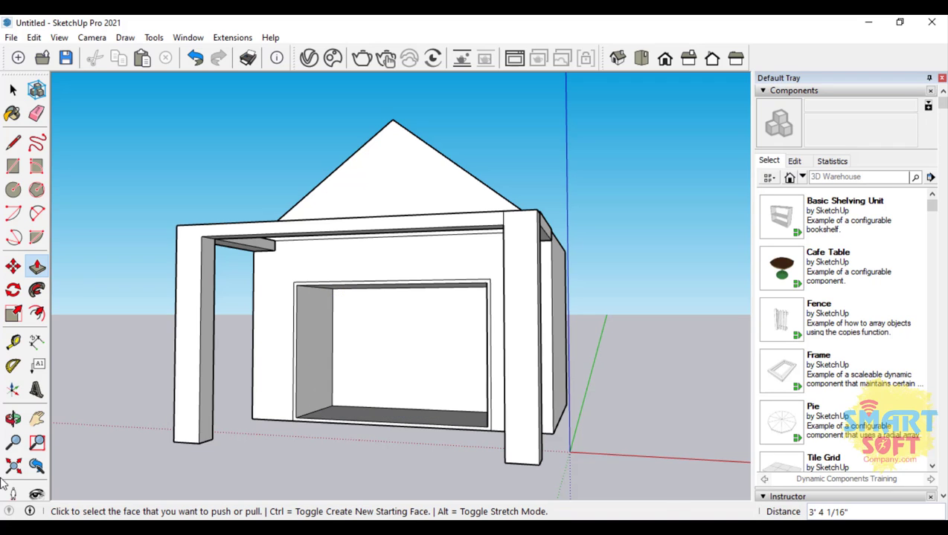
Paint the front wall around the opening and the gable above the porch with Stone Coursed Rough
scroll(796, 428, down, 12)
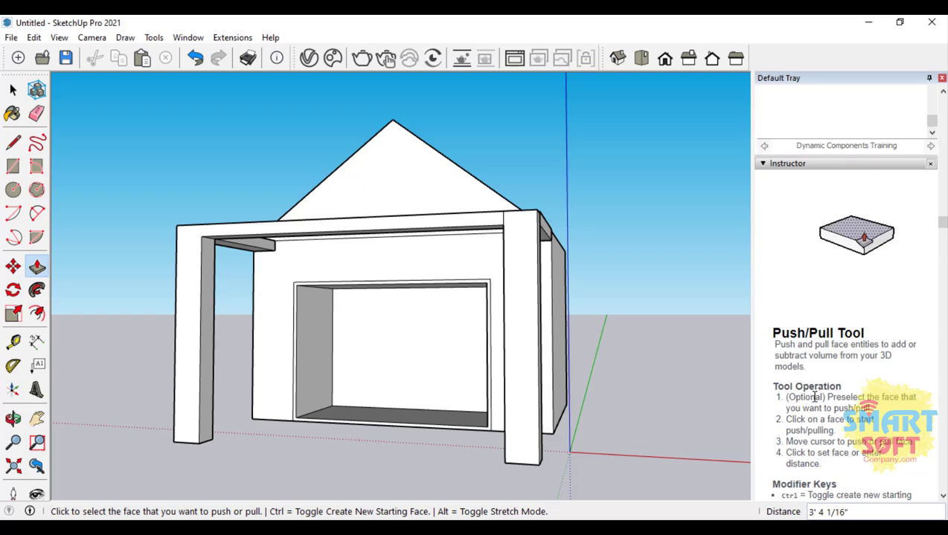
scroll(818, 349, down, 5)
click(848, 310)
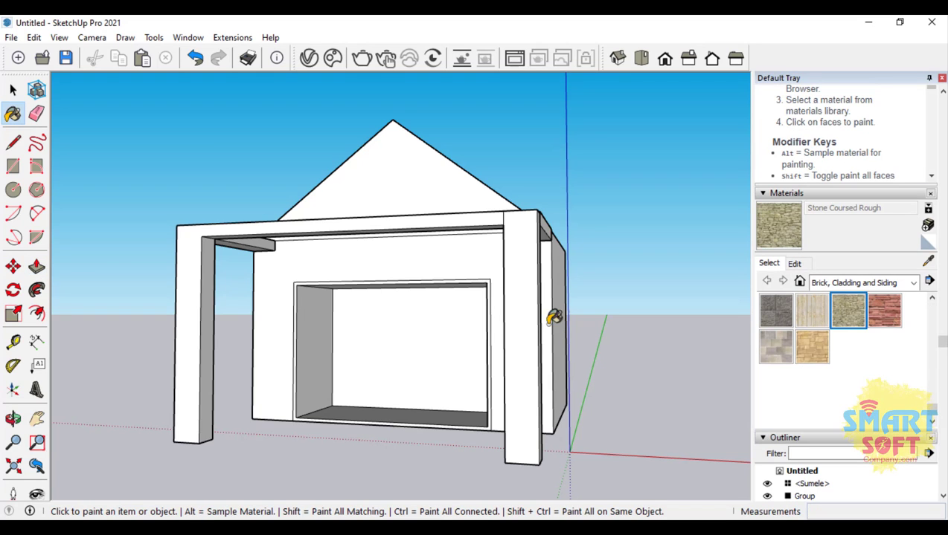
click(475, 264)
click(390, 189)
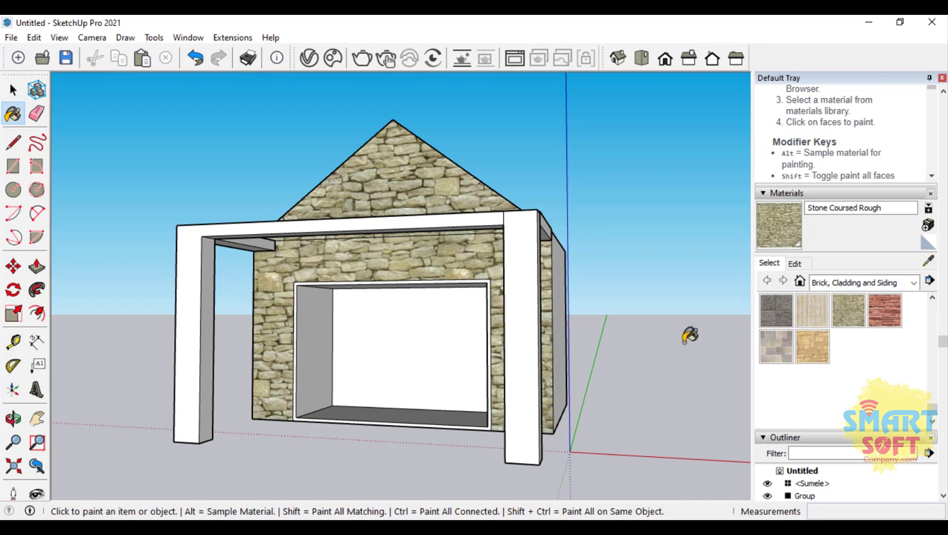
Paint the back face of the recessed opening with Stone Flagstone Ashlar
click(848, 320)
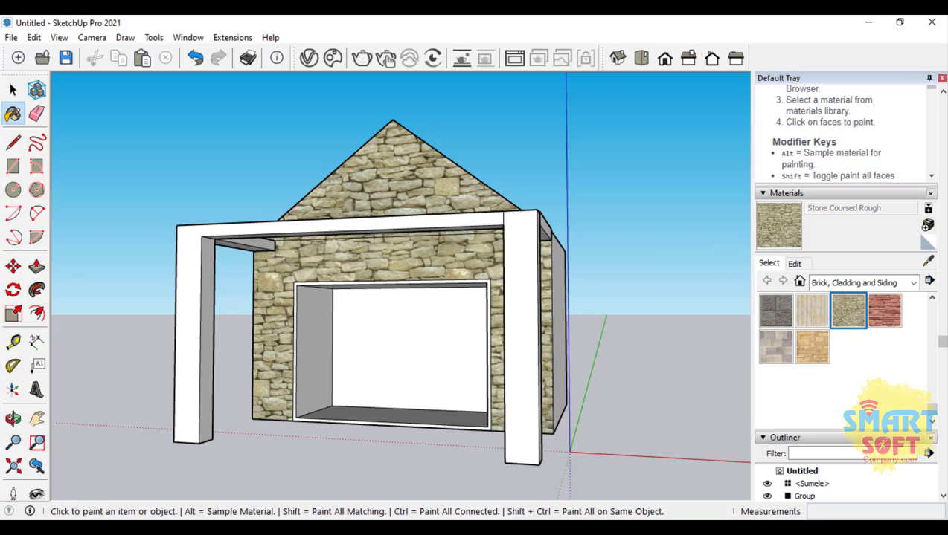
click(876, 318)
click(435, 299)
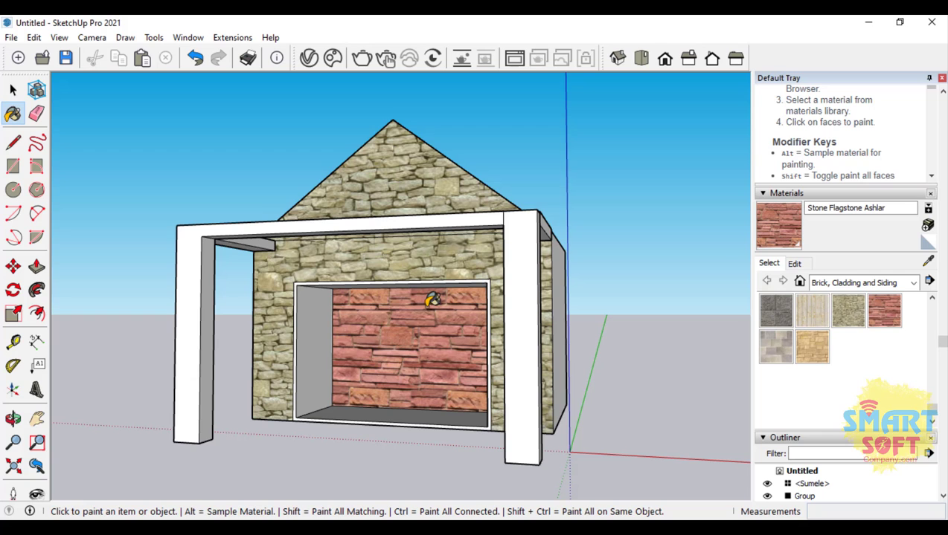
Paint the house's side wall, adjoining roof slope, front wall and gable with Rough Square Concrete Block
click(13, 421)
drag(349, 446, 394, 371)
scroll(413, 388, down, 4)
scroll(334, 434, up, 4)
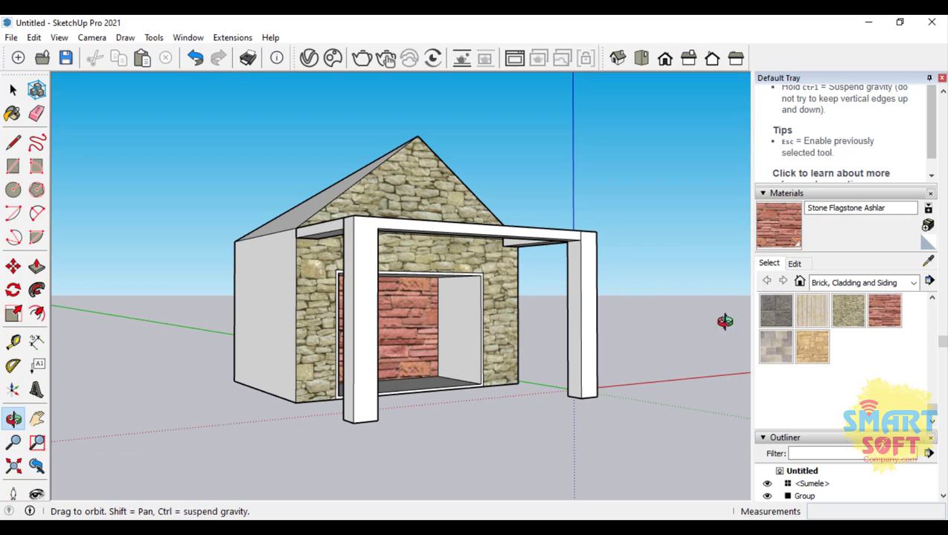
click(787, 317)
click(269, 279)
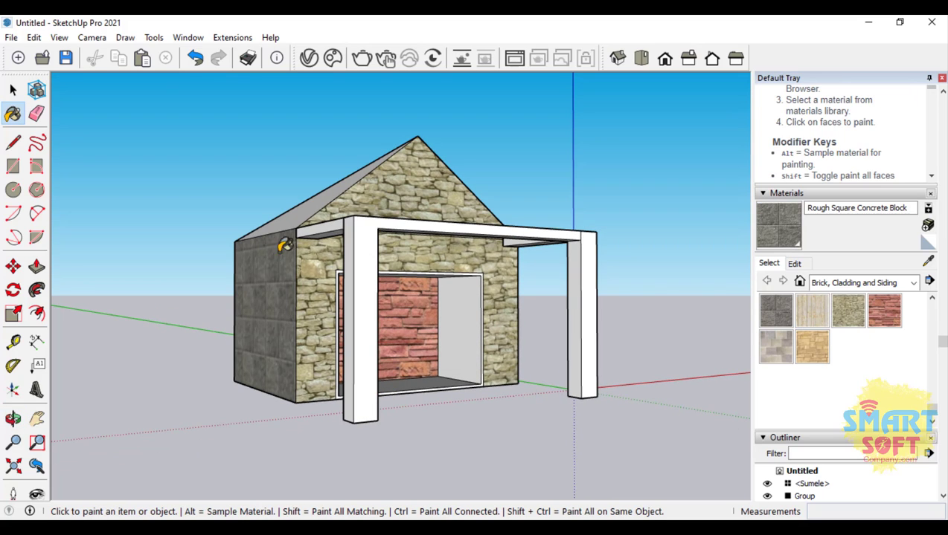
click(306, 217)
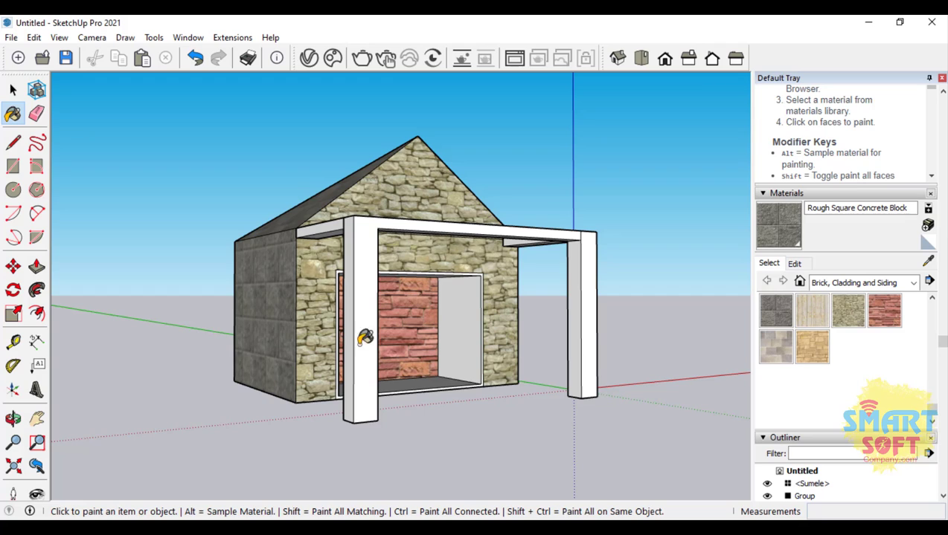
click(329, 305)
click(420, 179)
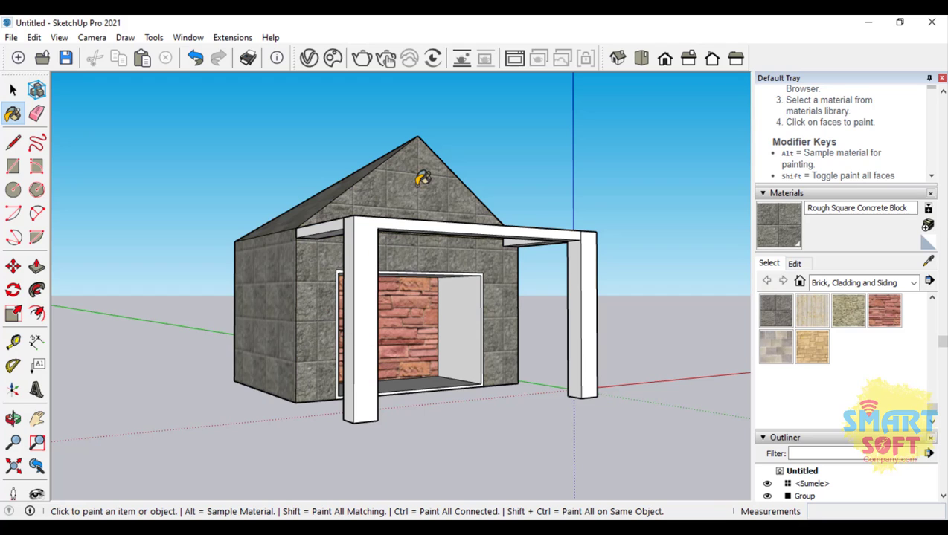
Paint the porch frame's front face, outer side beam and far post with Fabric Linen from the carpet and fabric materials
click(850, 286)
click(858, 322)
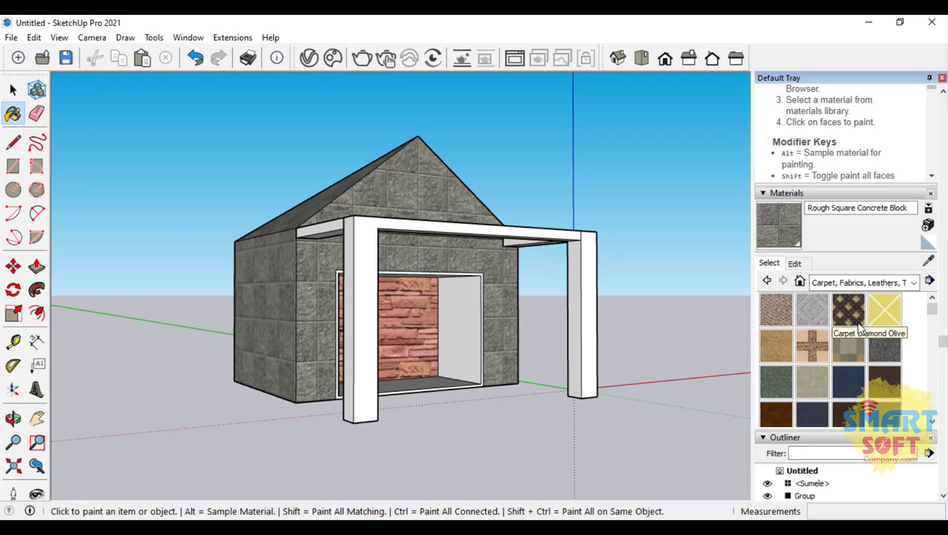
click(810, 382)
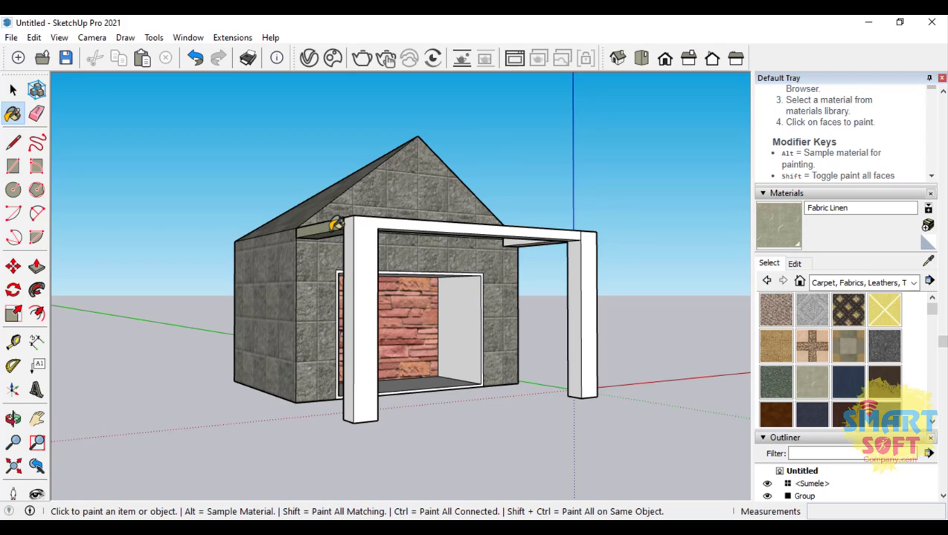
click(533, 230)
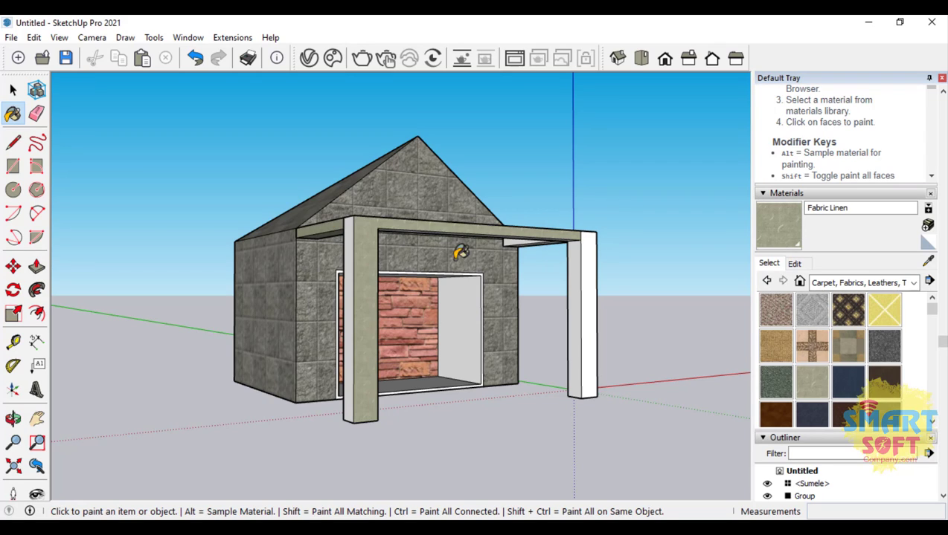
click(580, 295)
click(588, 295)
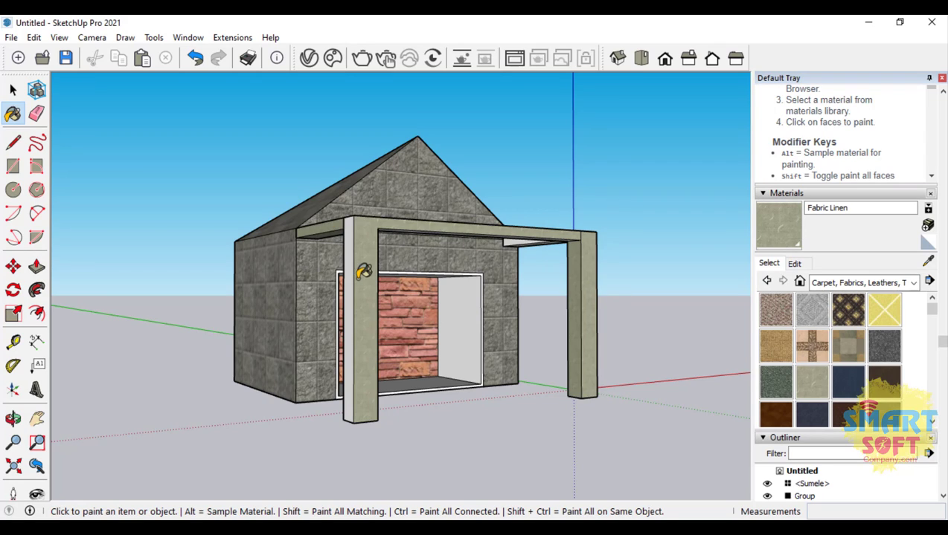